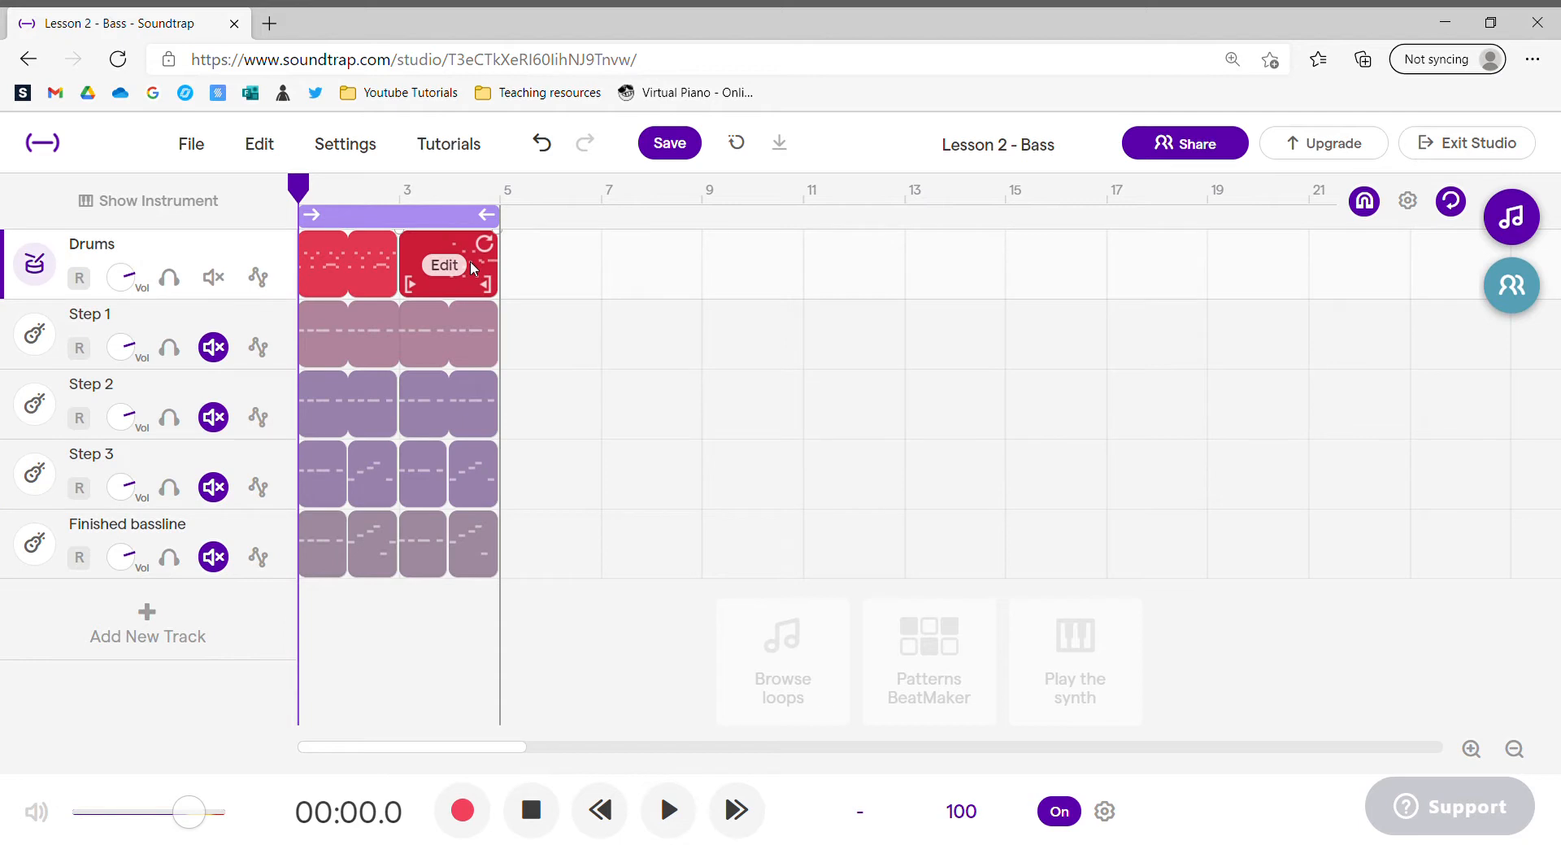
# - Undo the last change to the Drums regions and play the drum loop from the start
pyautogui.click(542, 143)
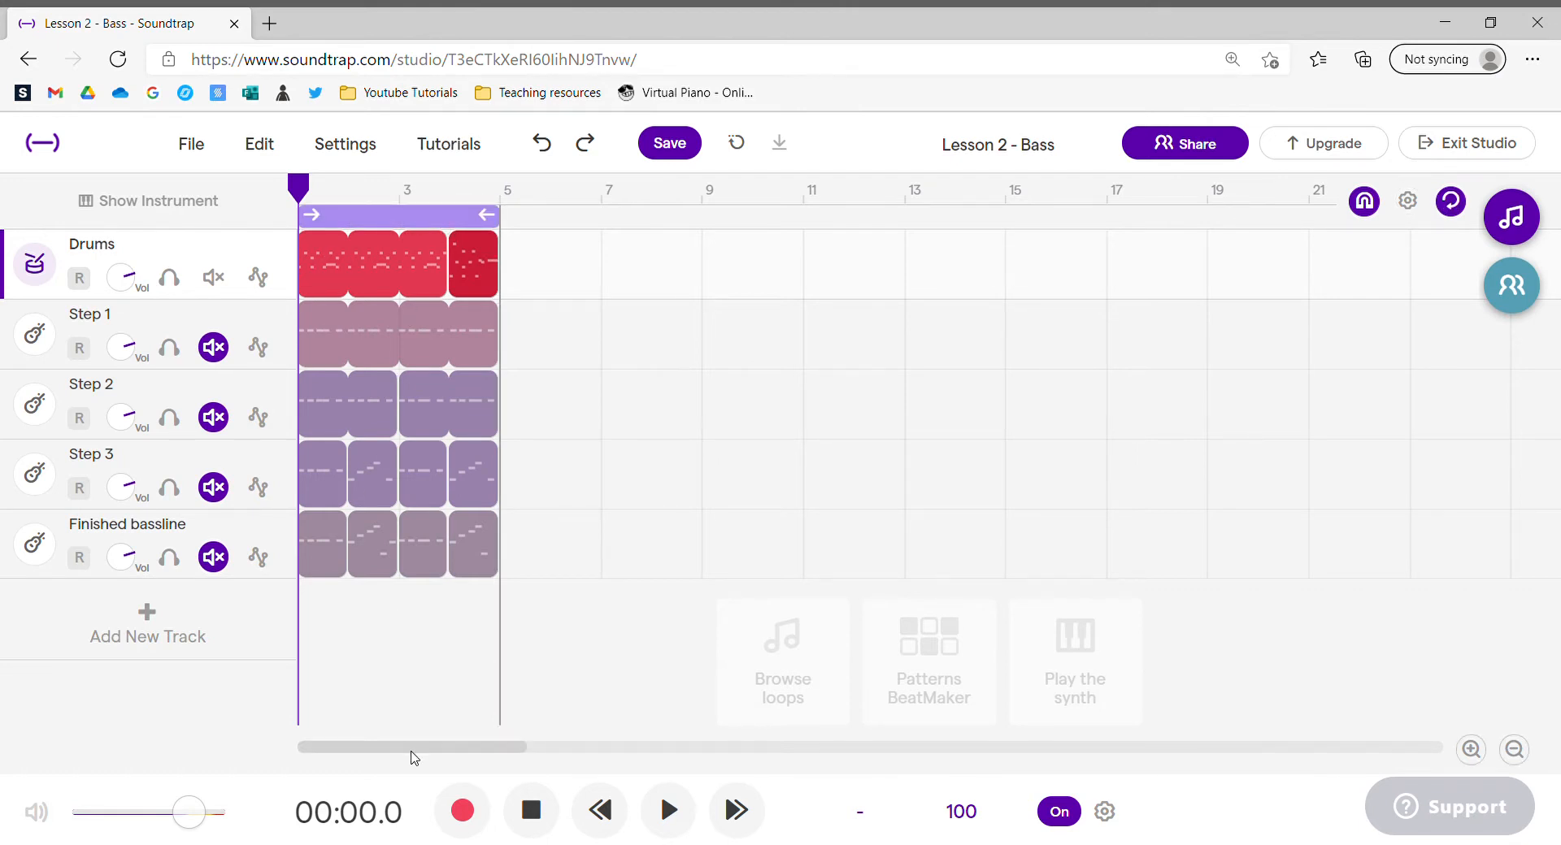
pyautogui.press('space')
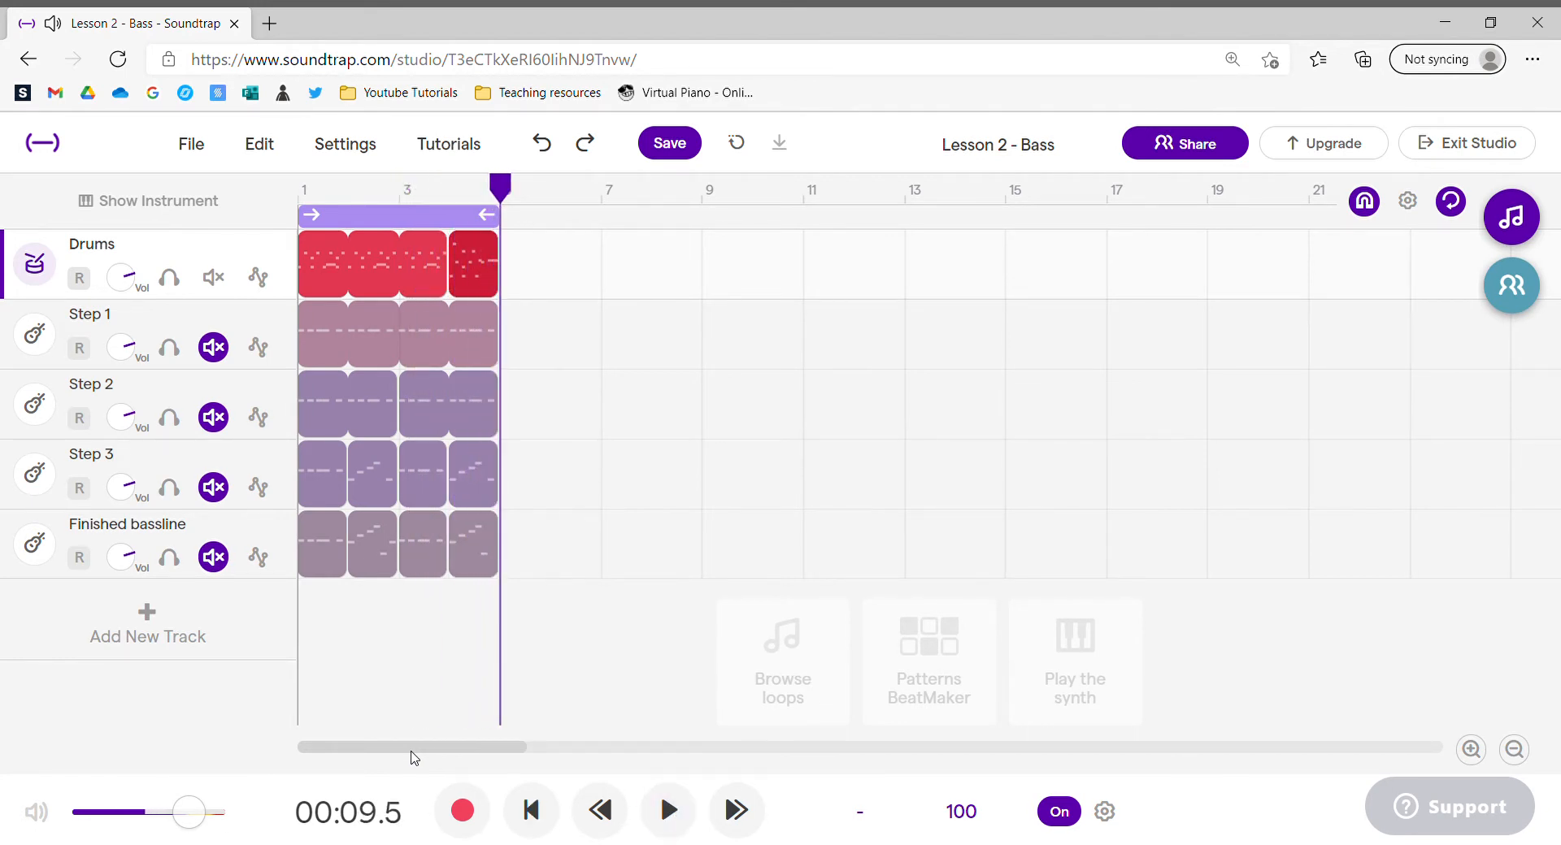
# - Unmute the Finished bassline track to hear it with the drums from the start, and mute it again
pyautogui.click(214, 558)
pyautogui.click(532, 810)
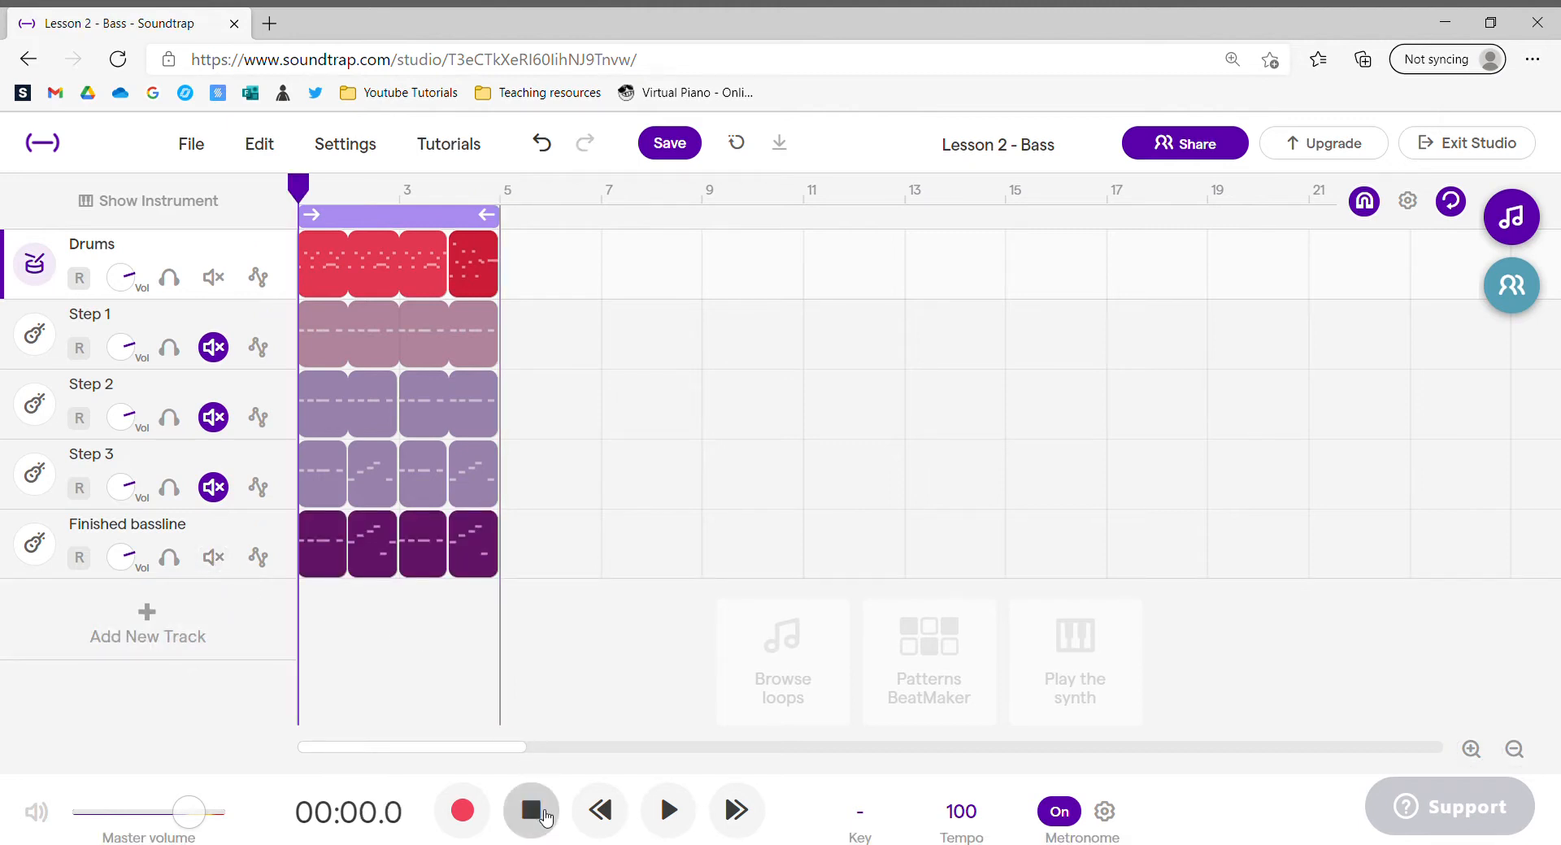
pyautogui.press('space')
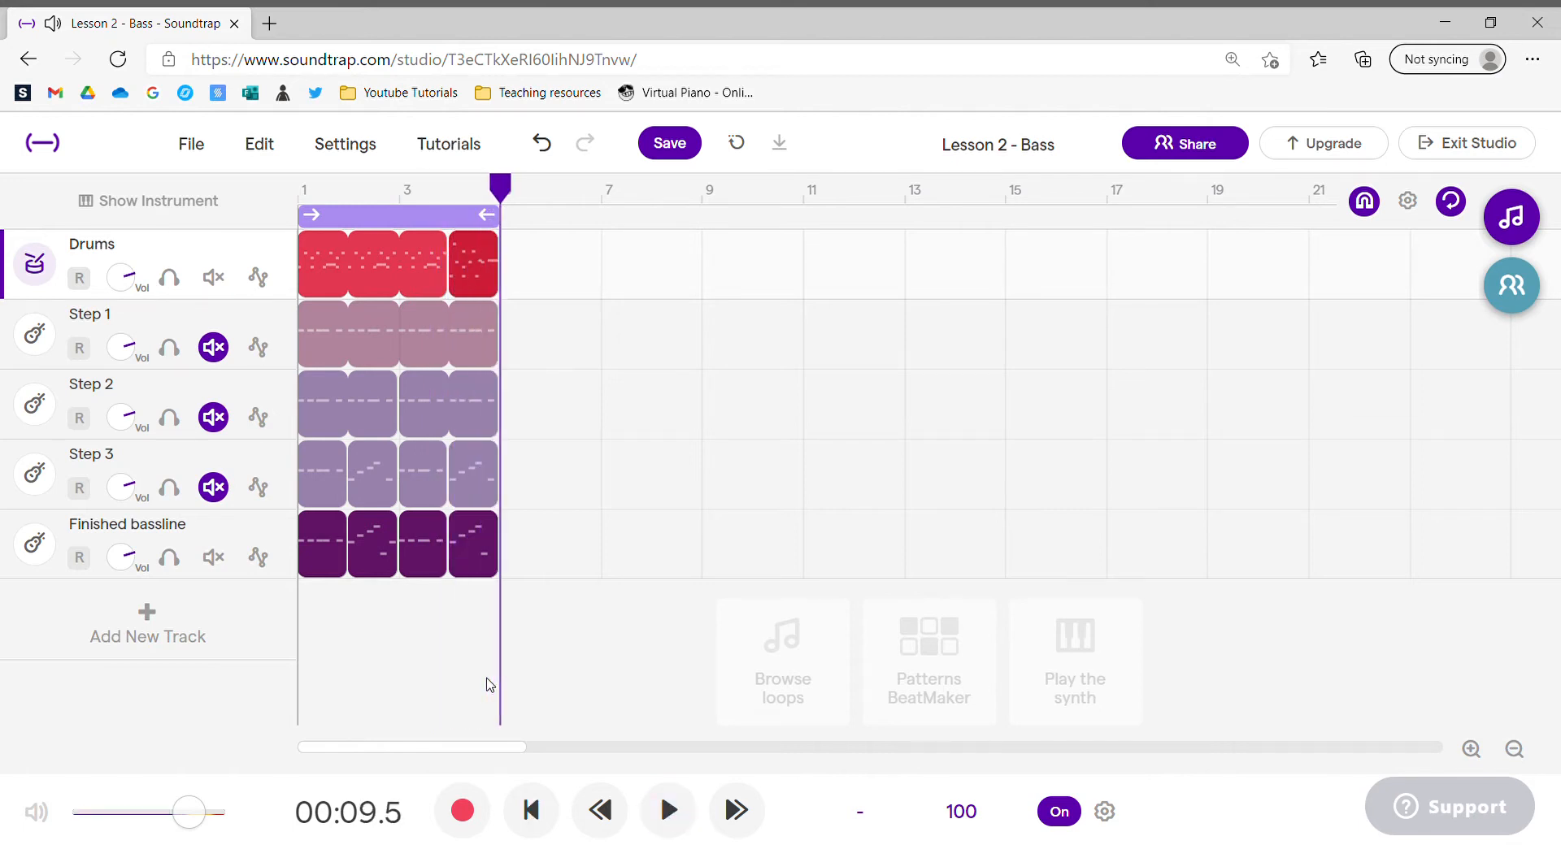
pyautogui.click(531, 810)
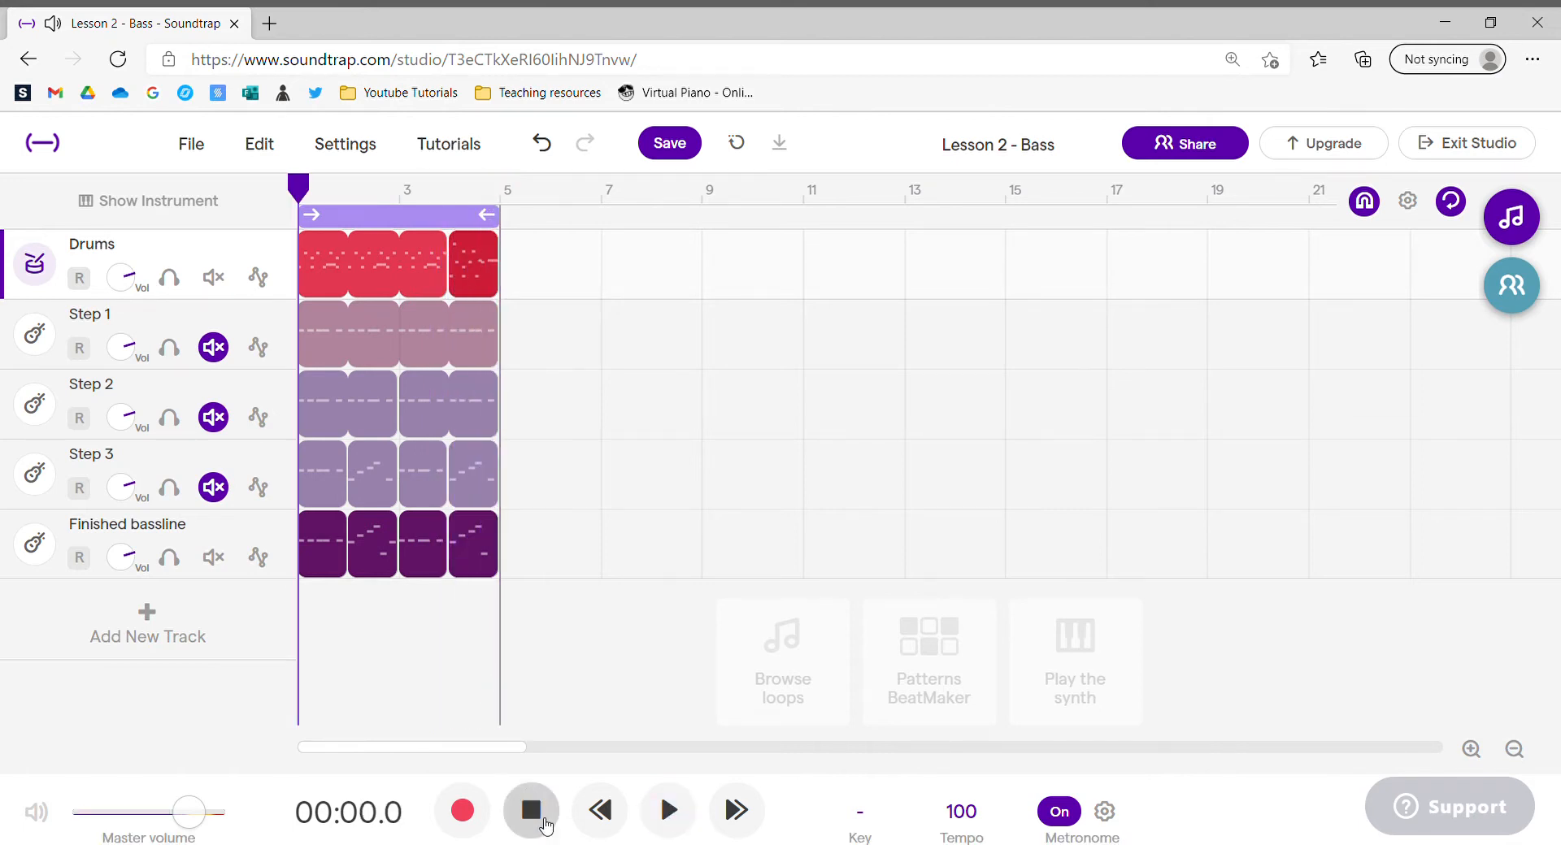
pyautogui.click(213, 557)
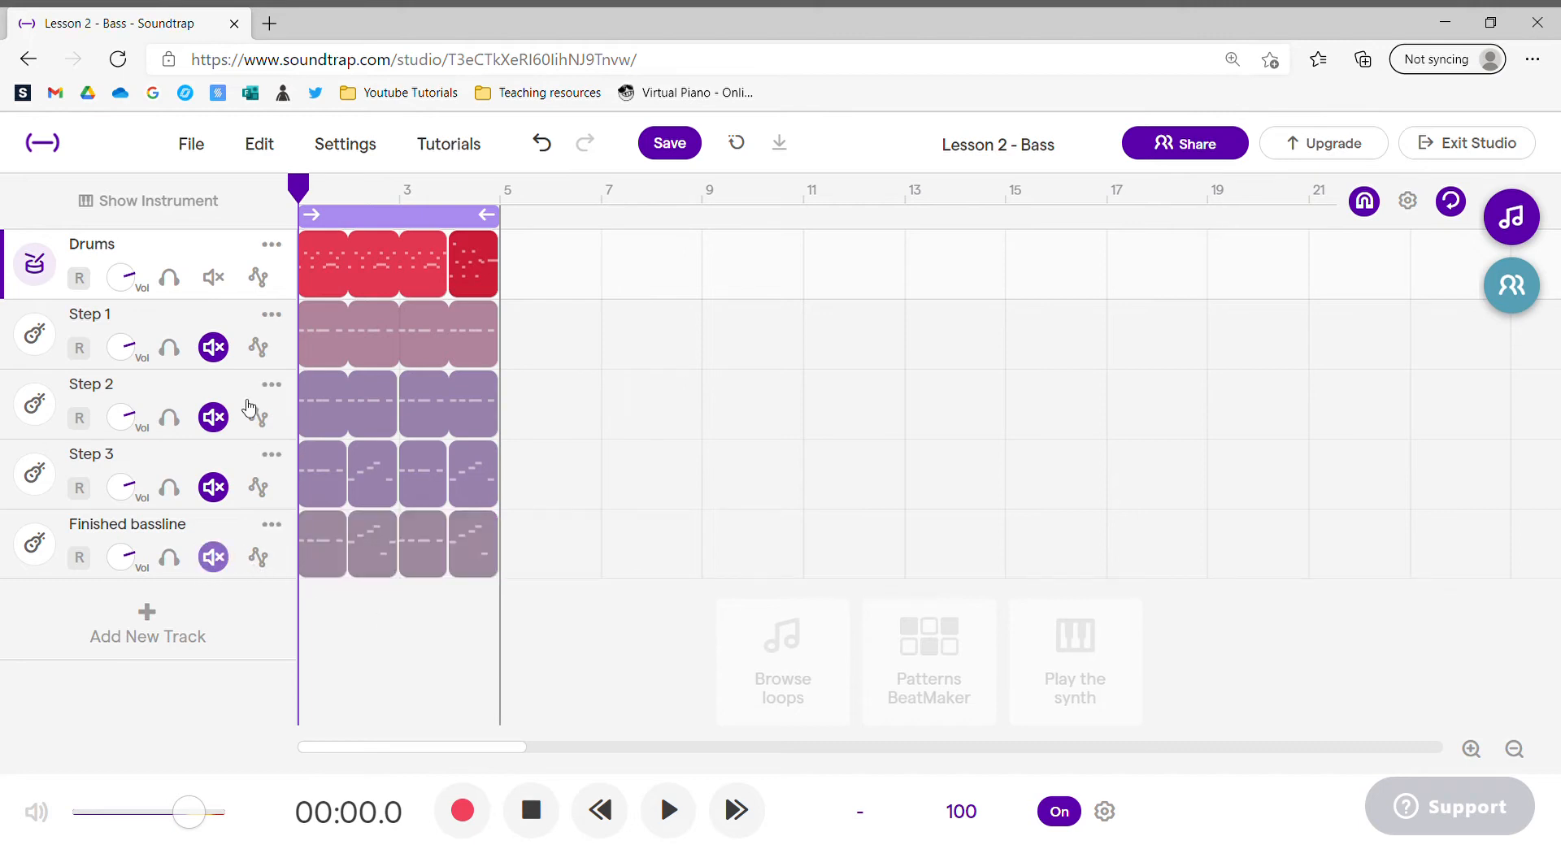
# - Unmute the Step 1 track and play it through once together with the drums
pyautogui.click(213, 347)
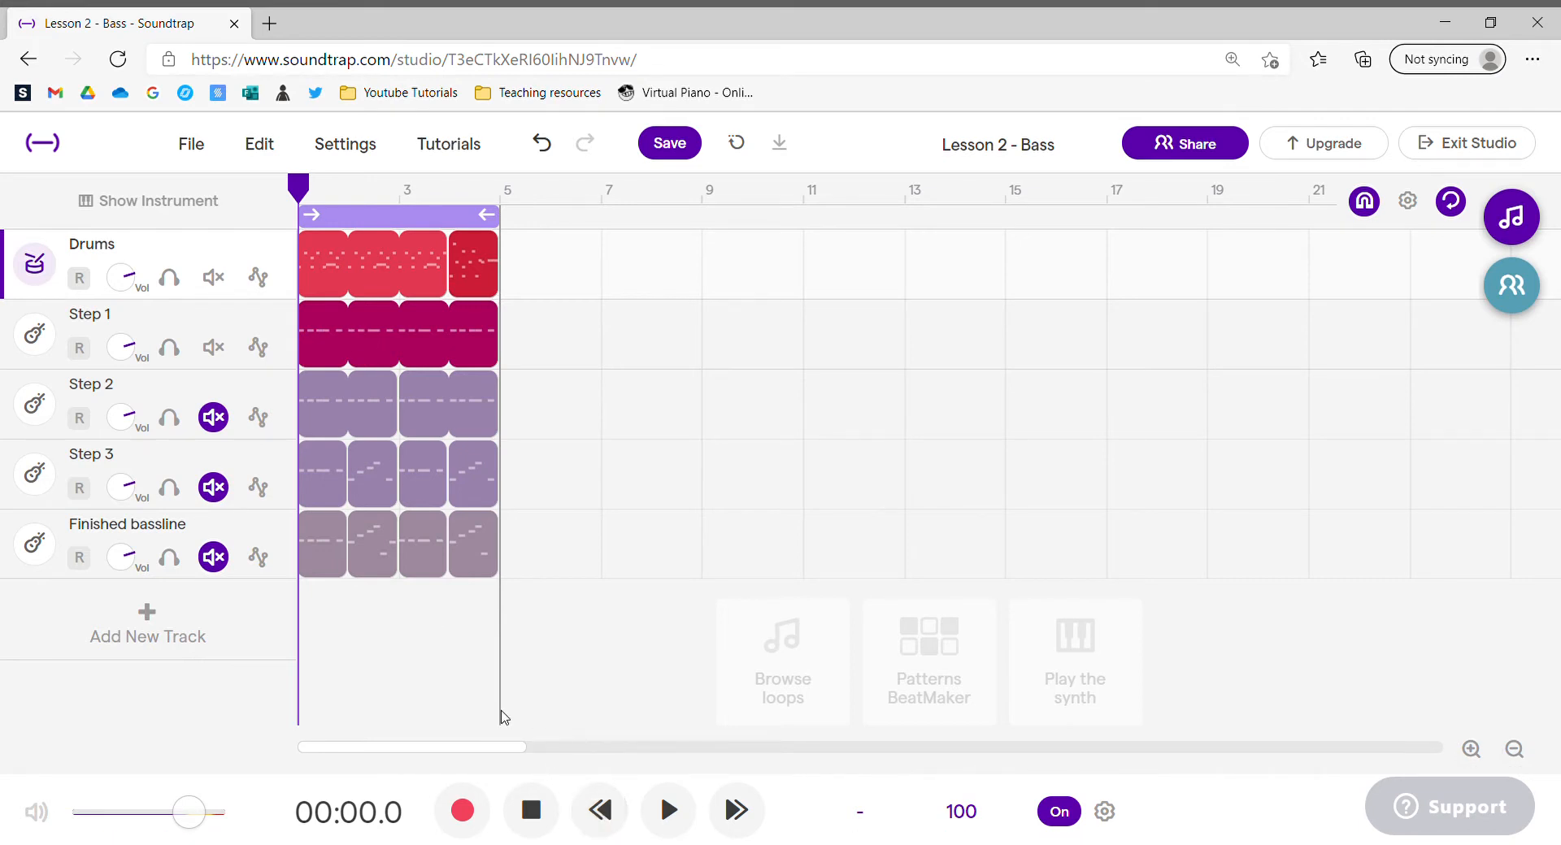
pyautogui.press('space')
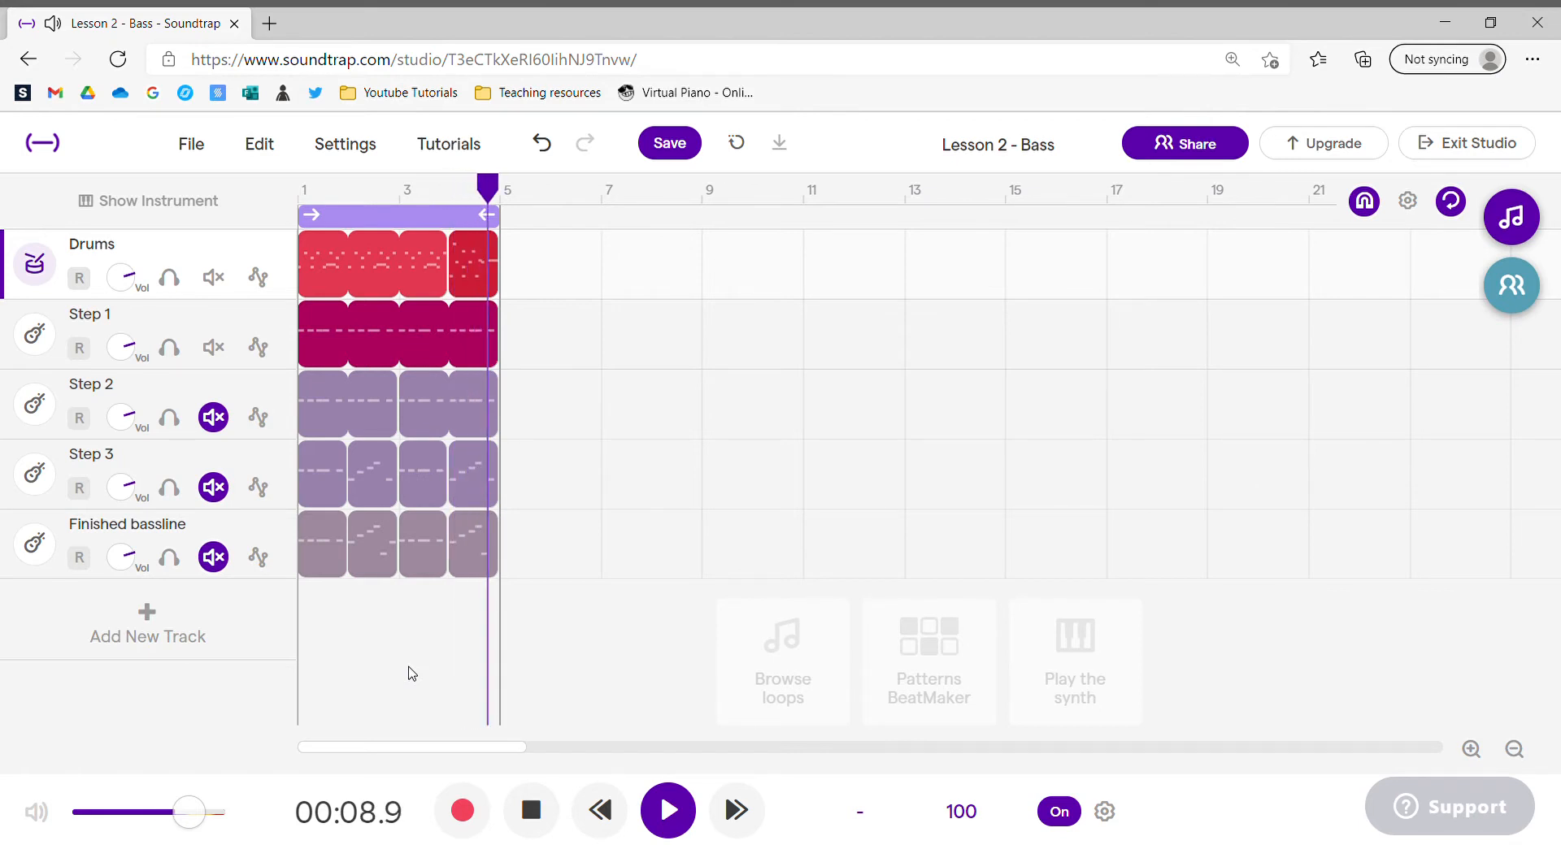
pyautogui.press('space')
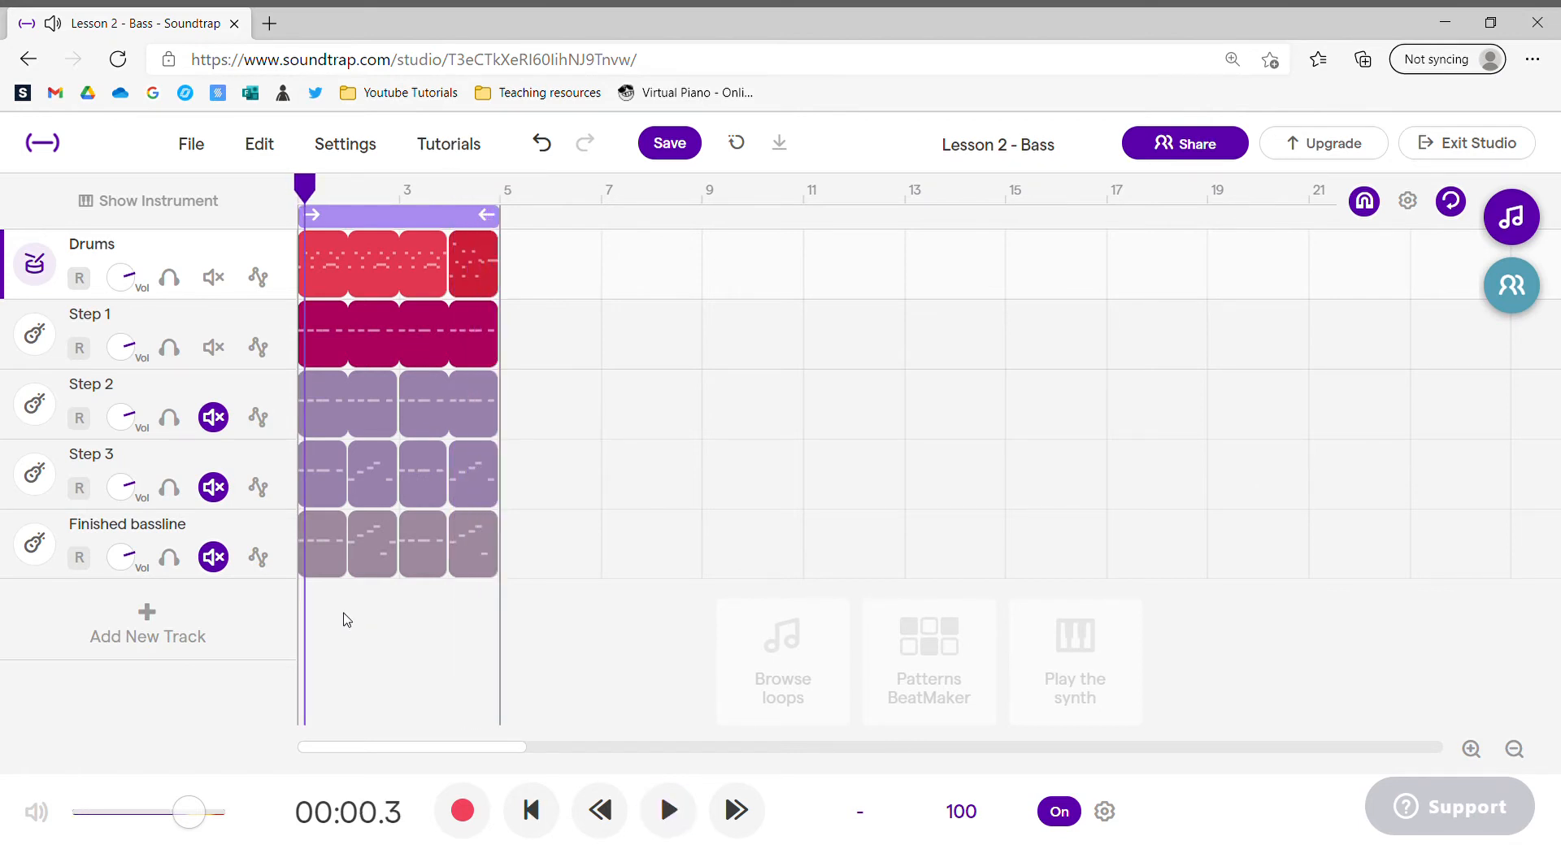
# - Add a new Guitar & bass track and give it the Acid Bass preset from the Bass - Synth category
pyautogui.click(159, 634)
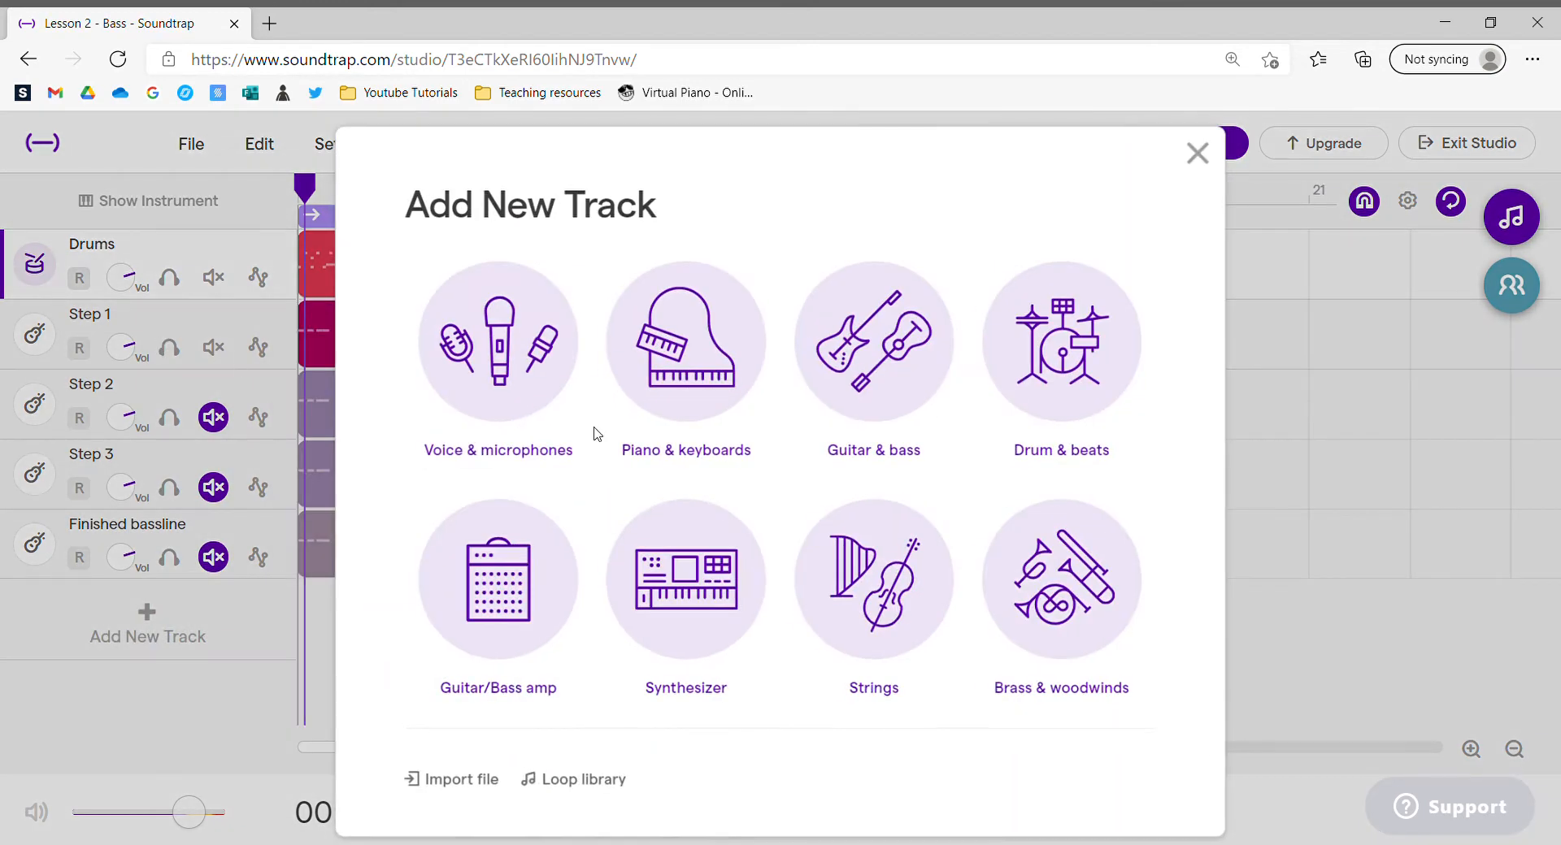
pyautogui.click(893, 370)
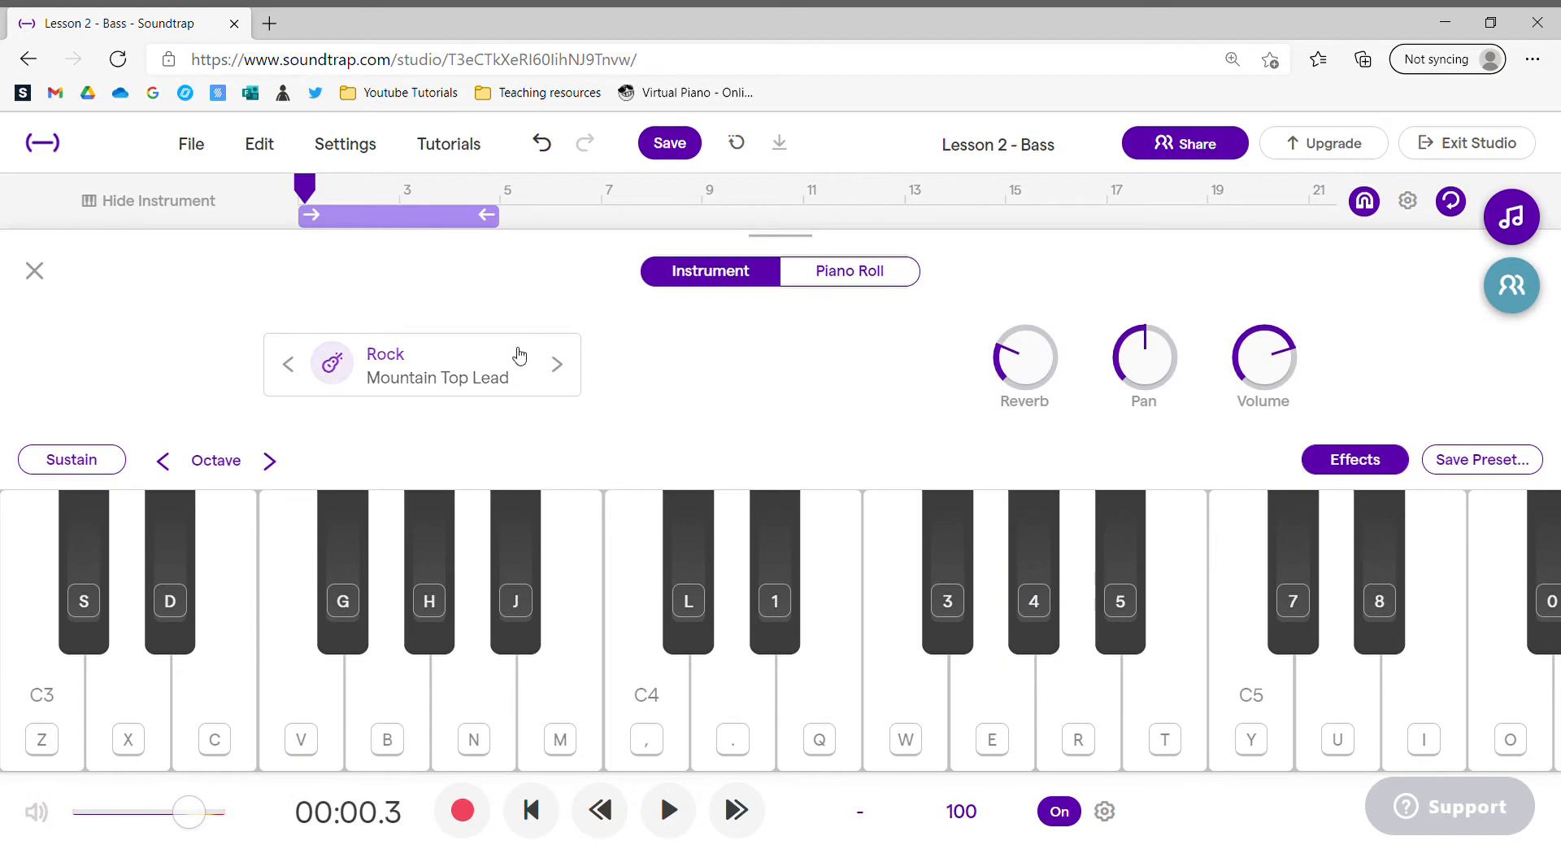
pyautogui.click(387, 373)
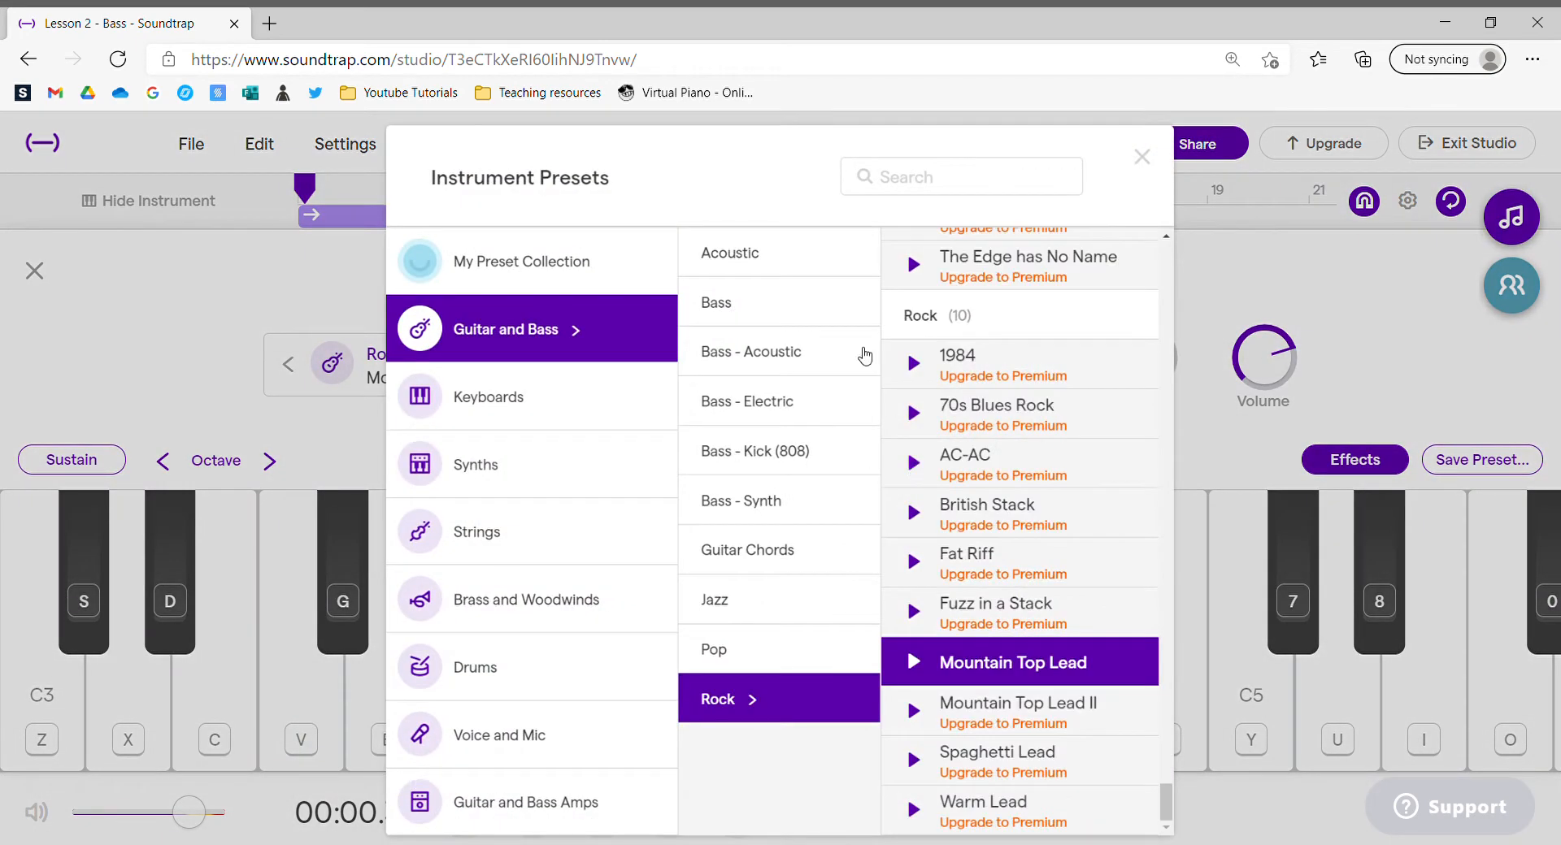
pyautogui.click(751, 503)
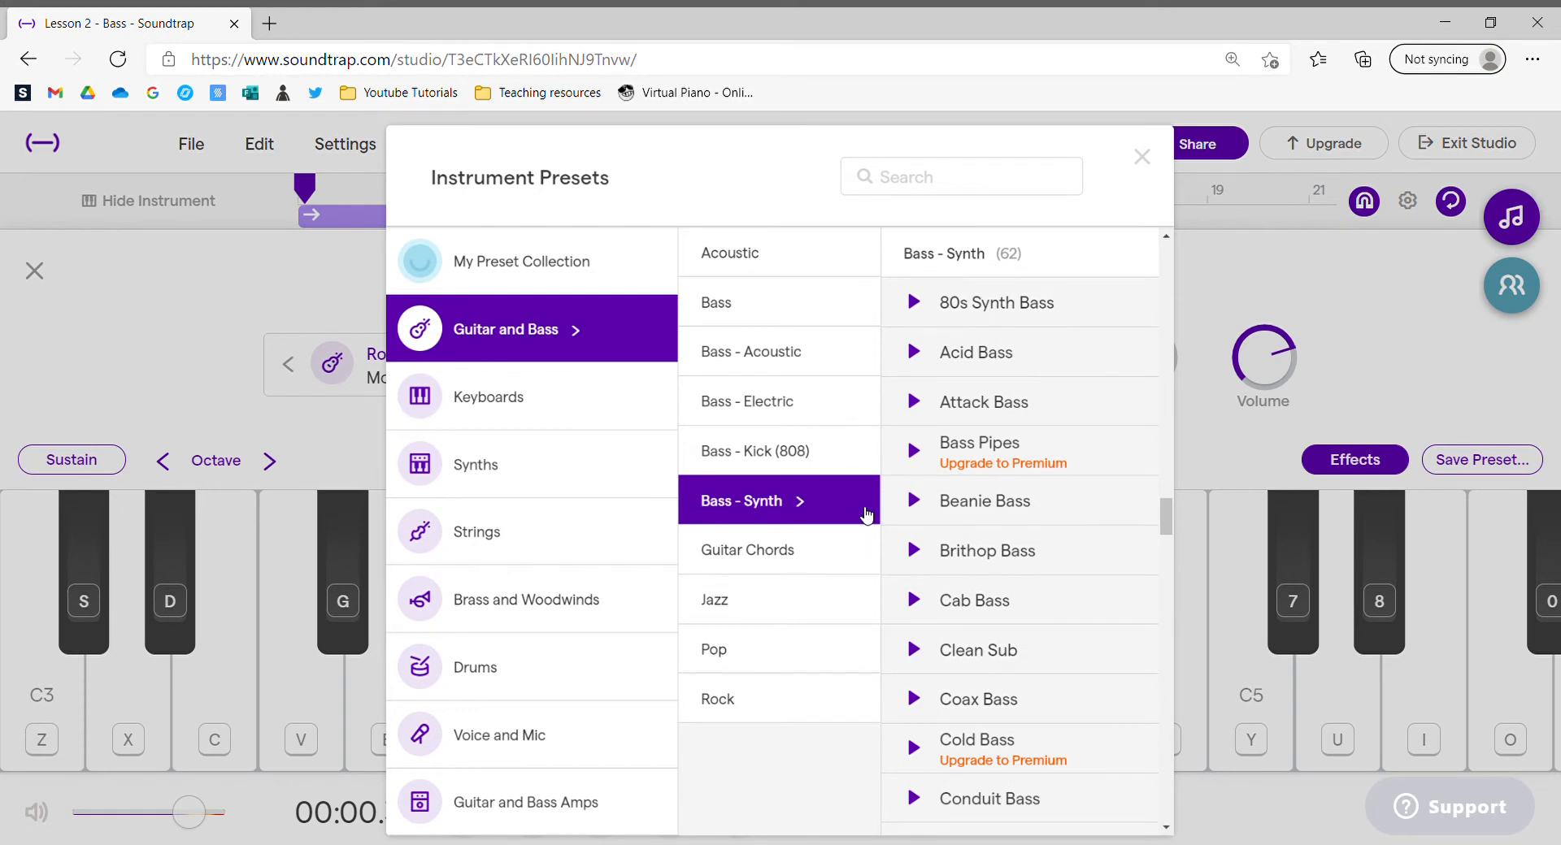
pyautogui.click(955, 365)
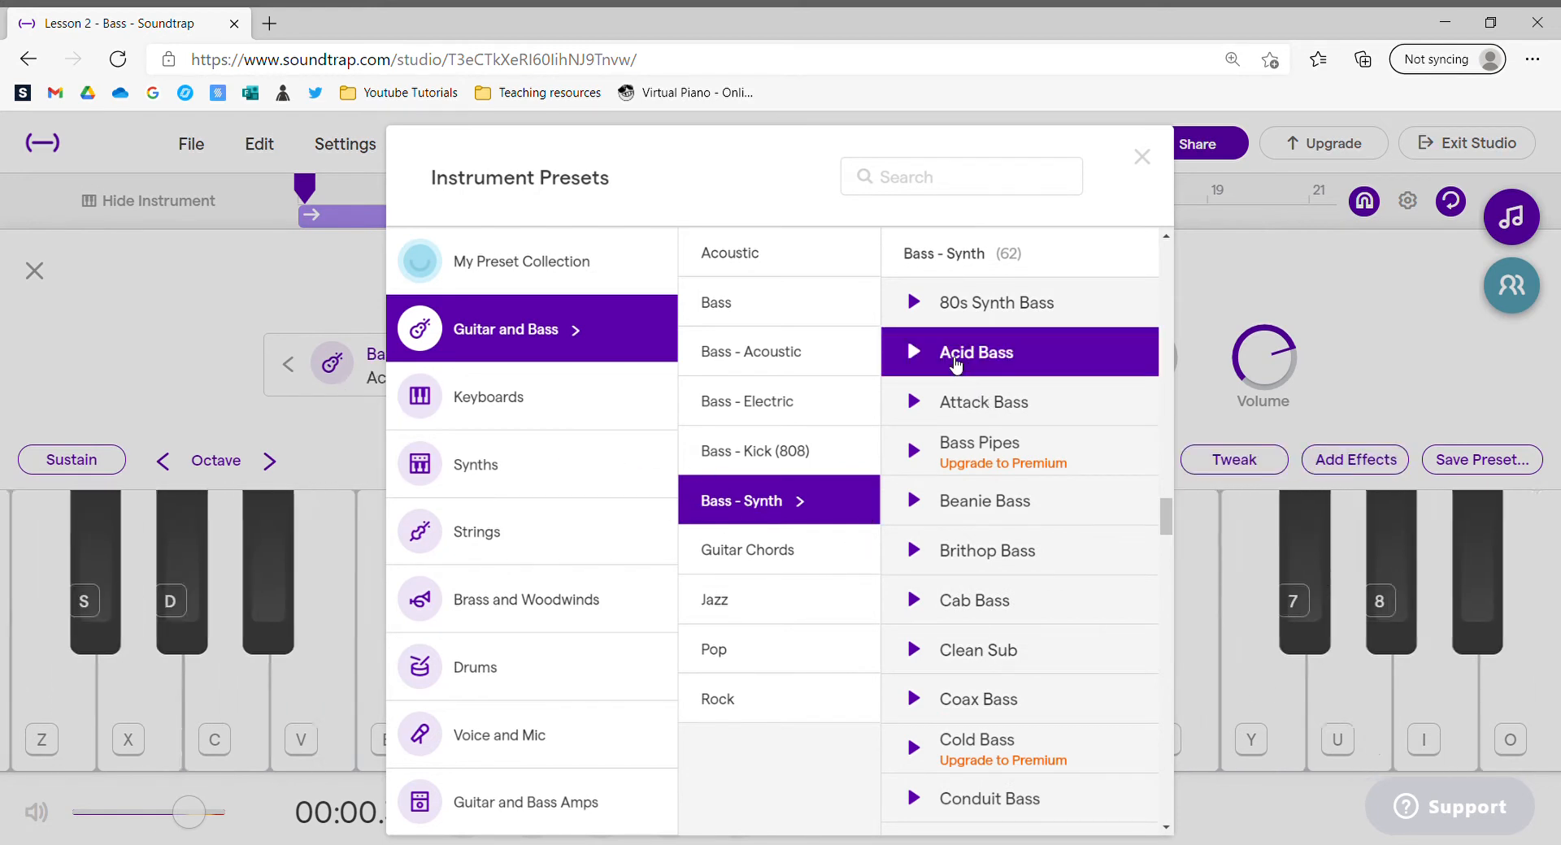
pyautogui.click(1141, 156)
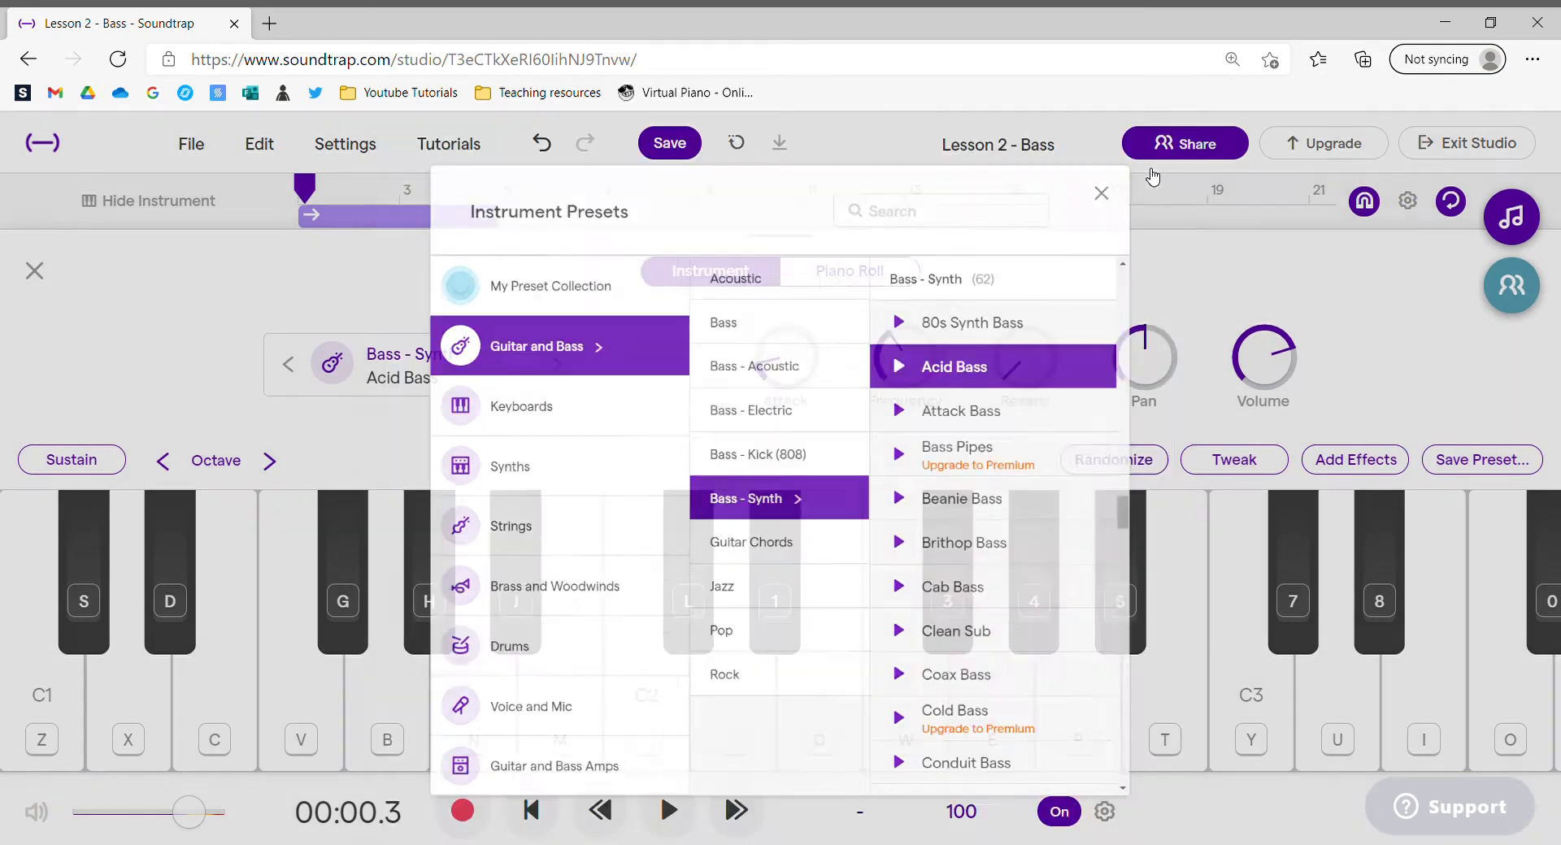
pyautogui.click(35, 271)
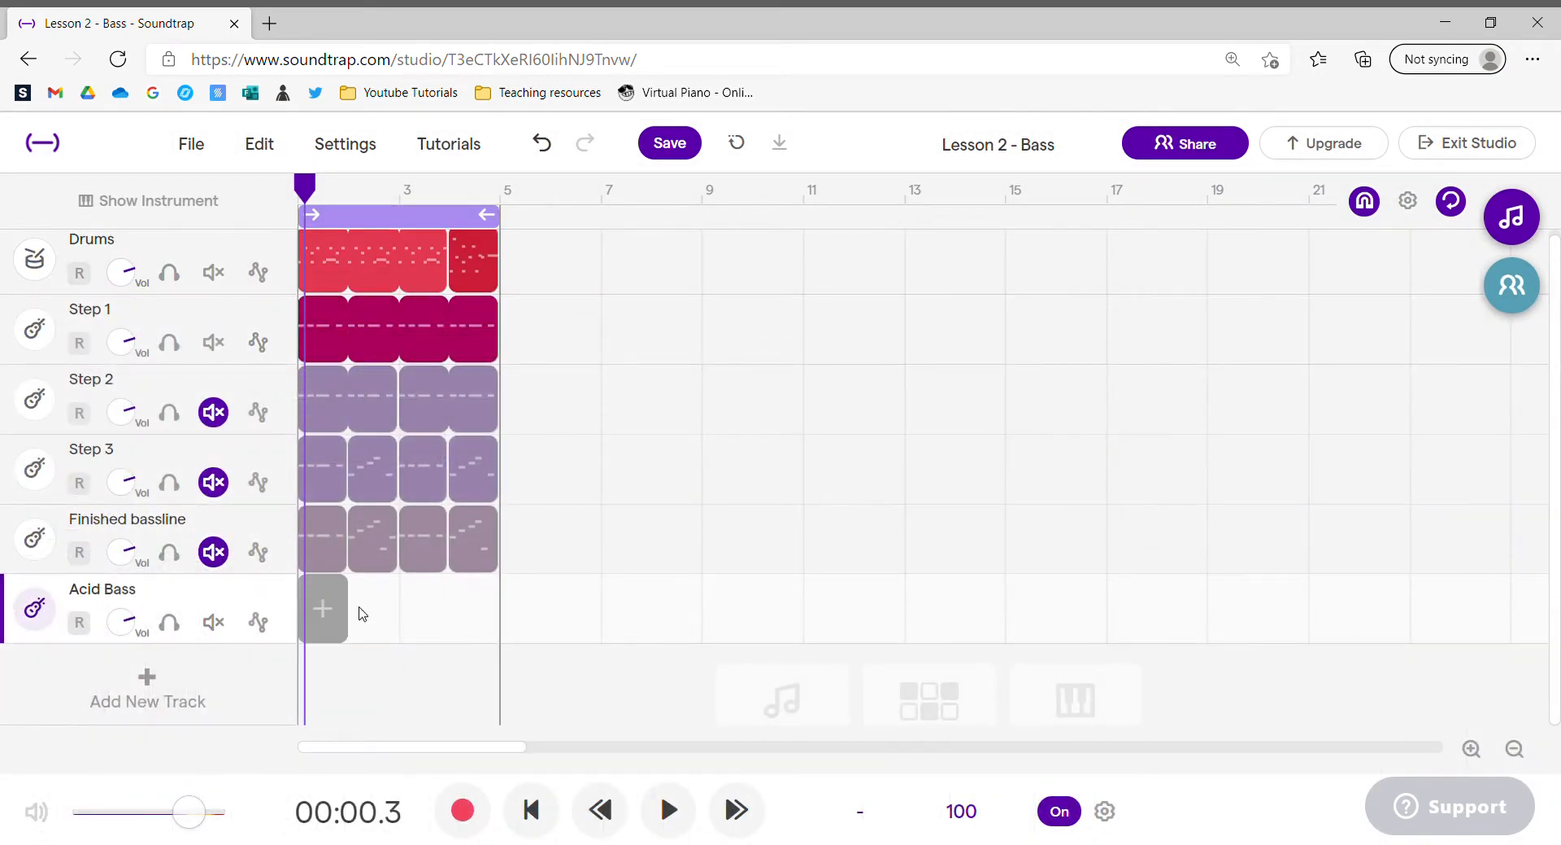
# - Return the playhead to the start, open the Acid Bass track's piano roll and audition keys in the lowest octaves
pyautogui.click(531, 811)
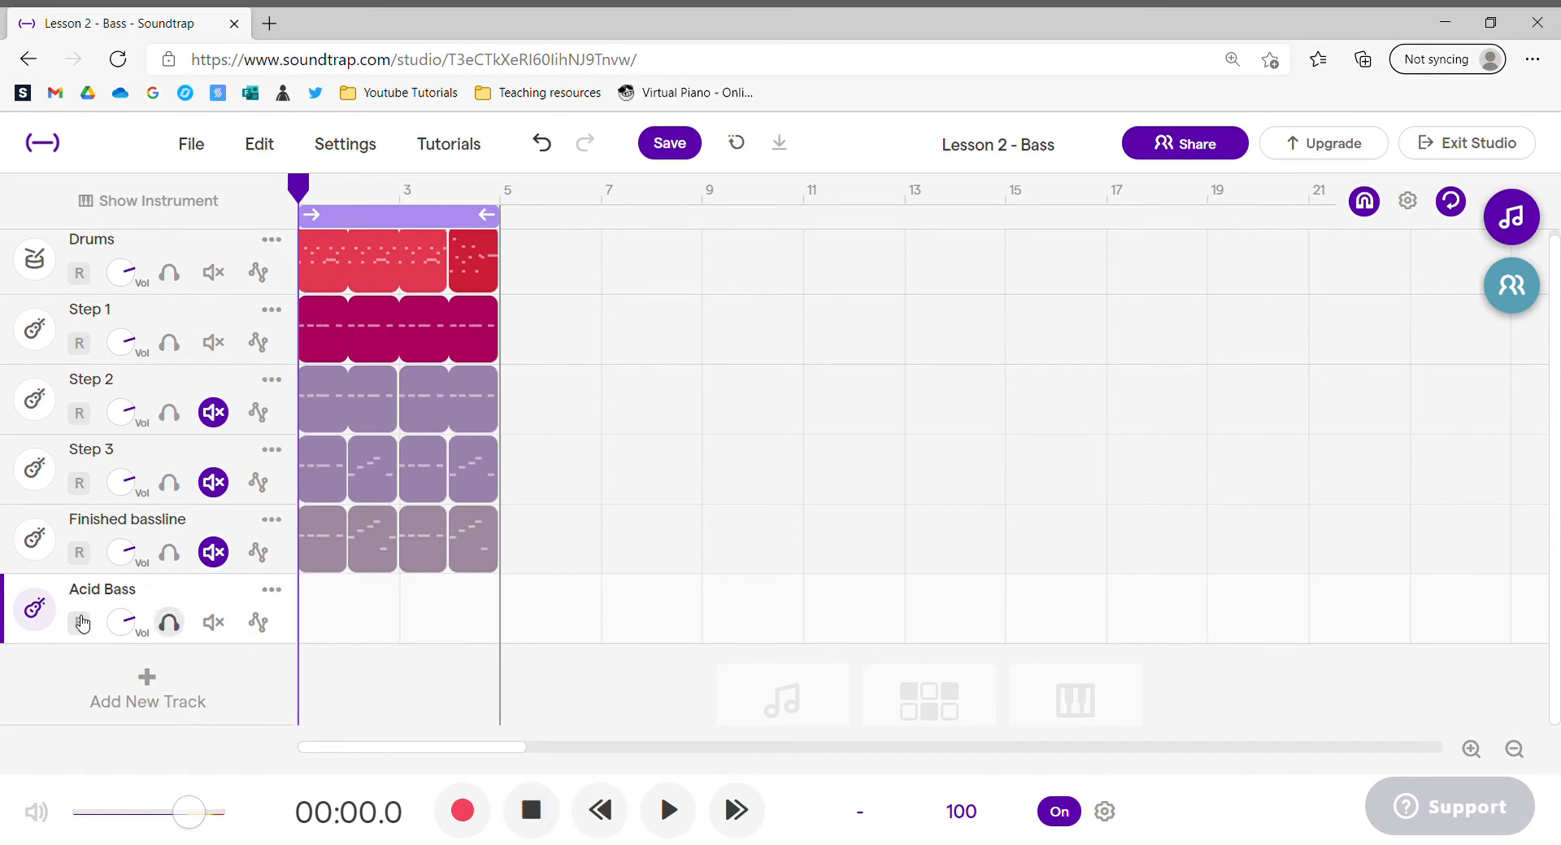
pyautogui.click(38, 611)
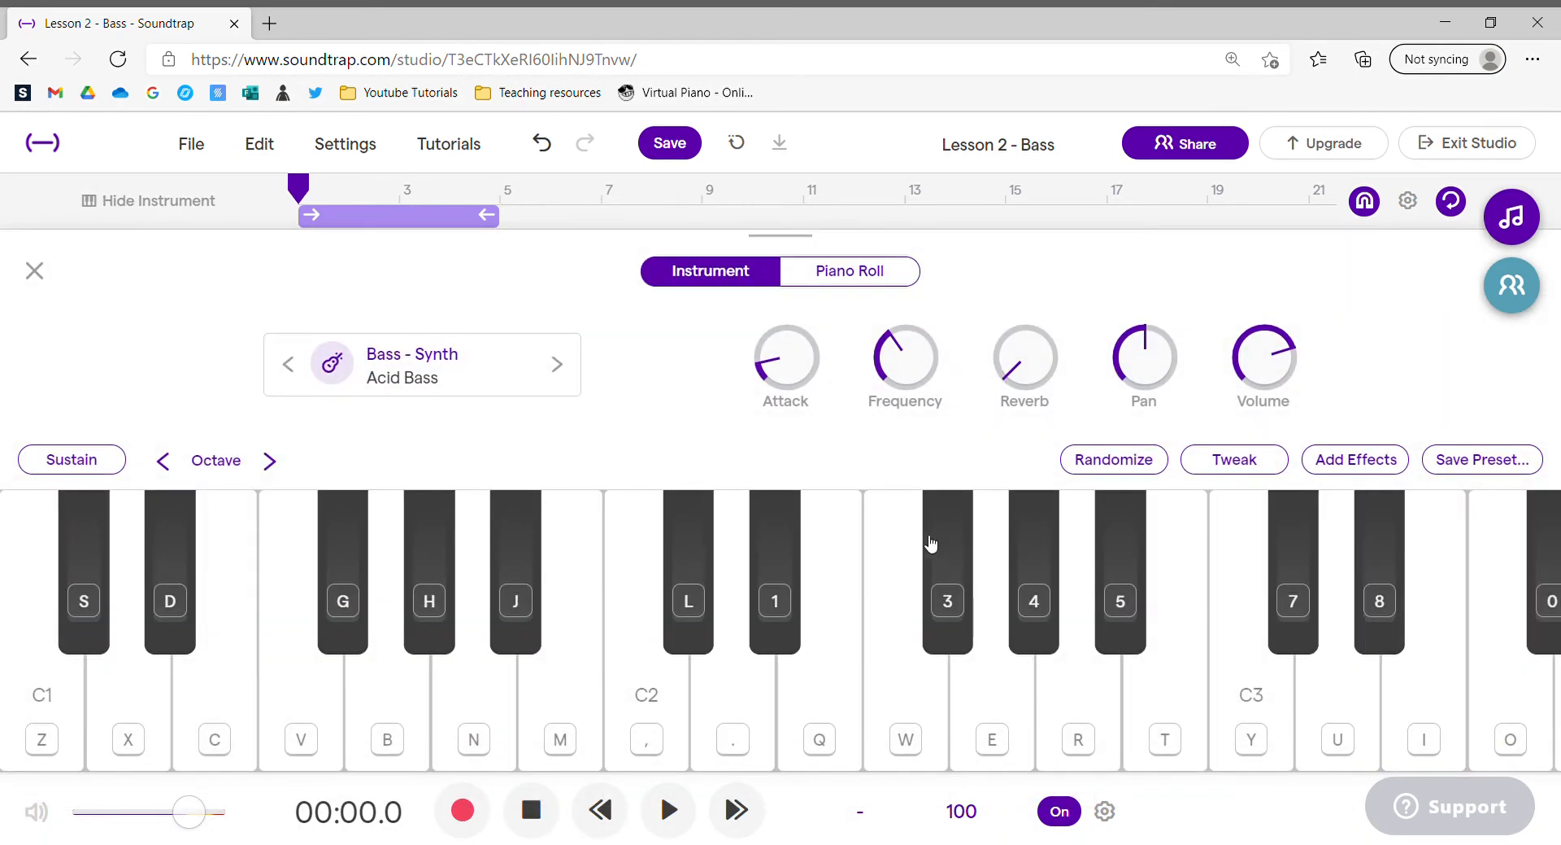
pyautogui.click(848, 271)
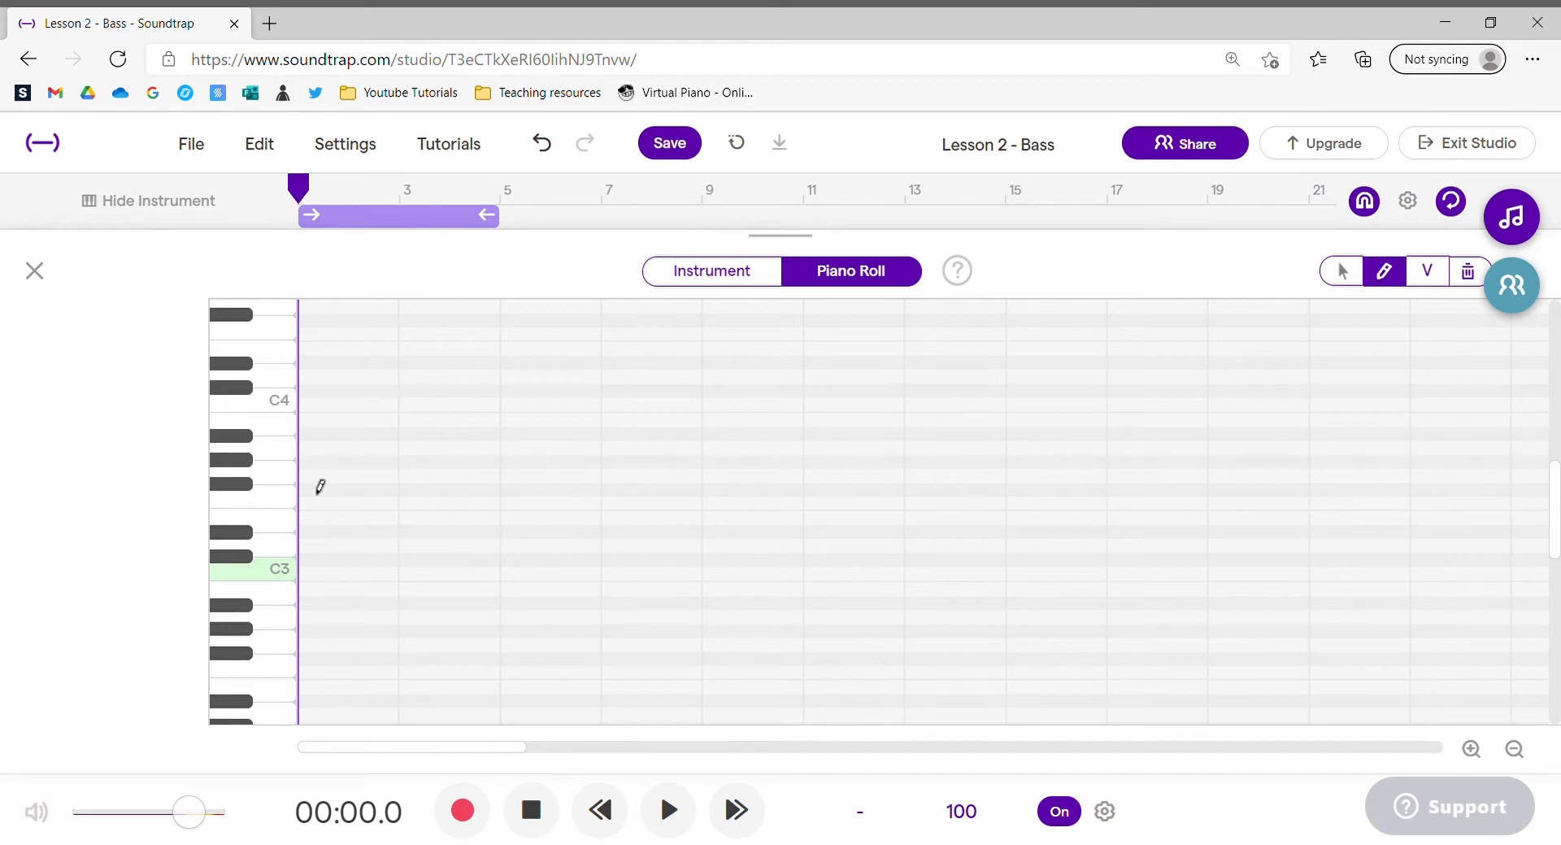
pyautogui.click(271, 476)
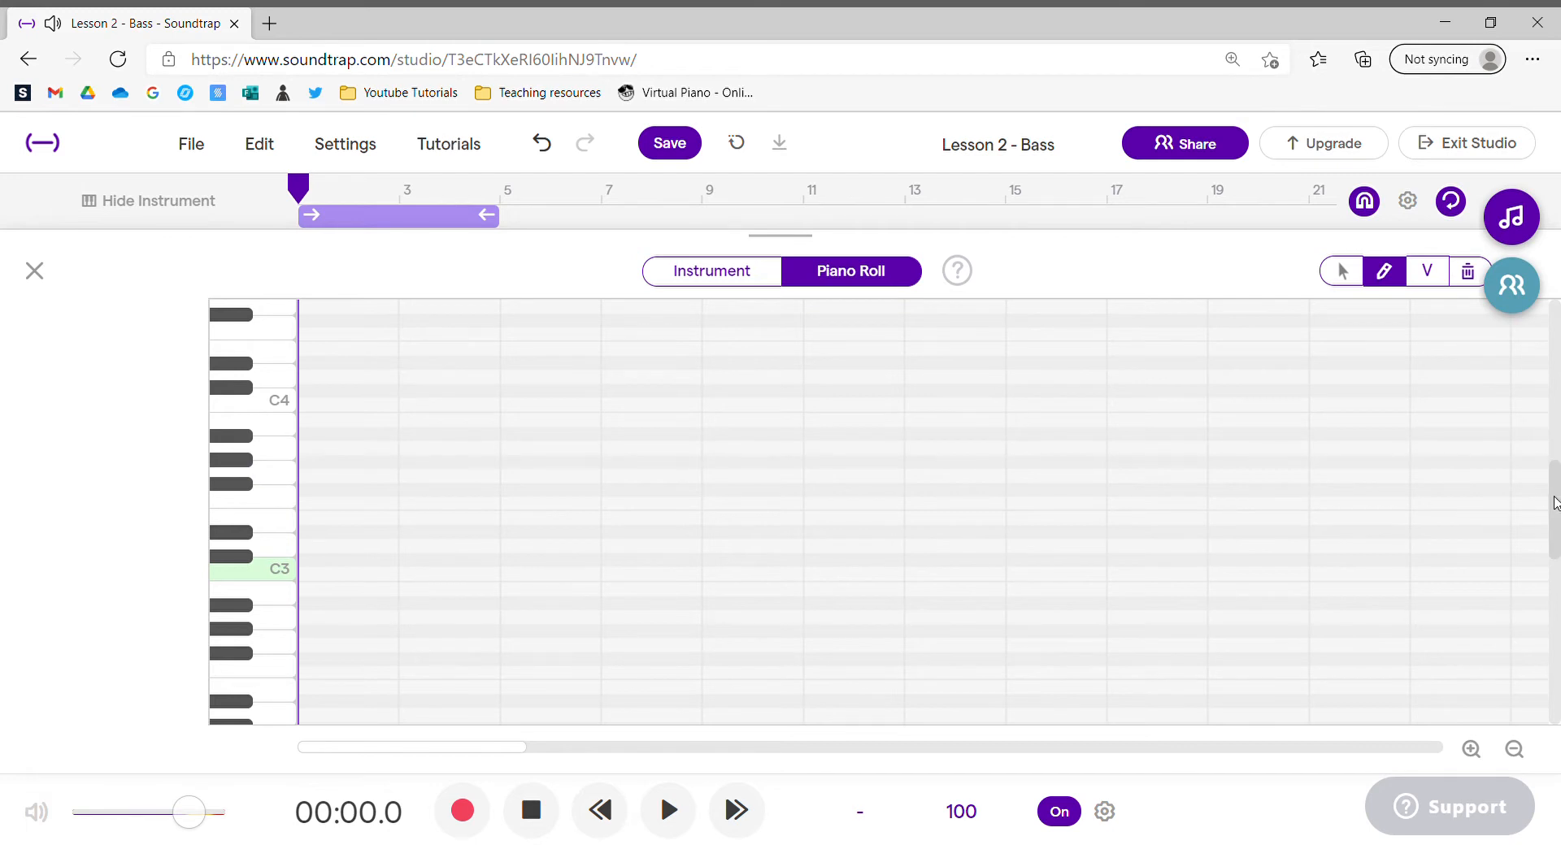
pyautogui.moveTo(1555, 502); pyautogui.dragTo(1554, 601)
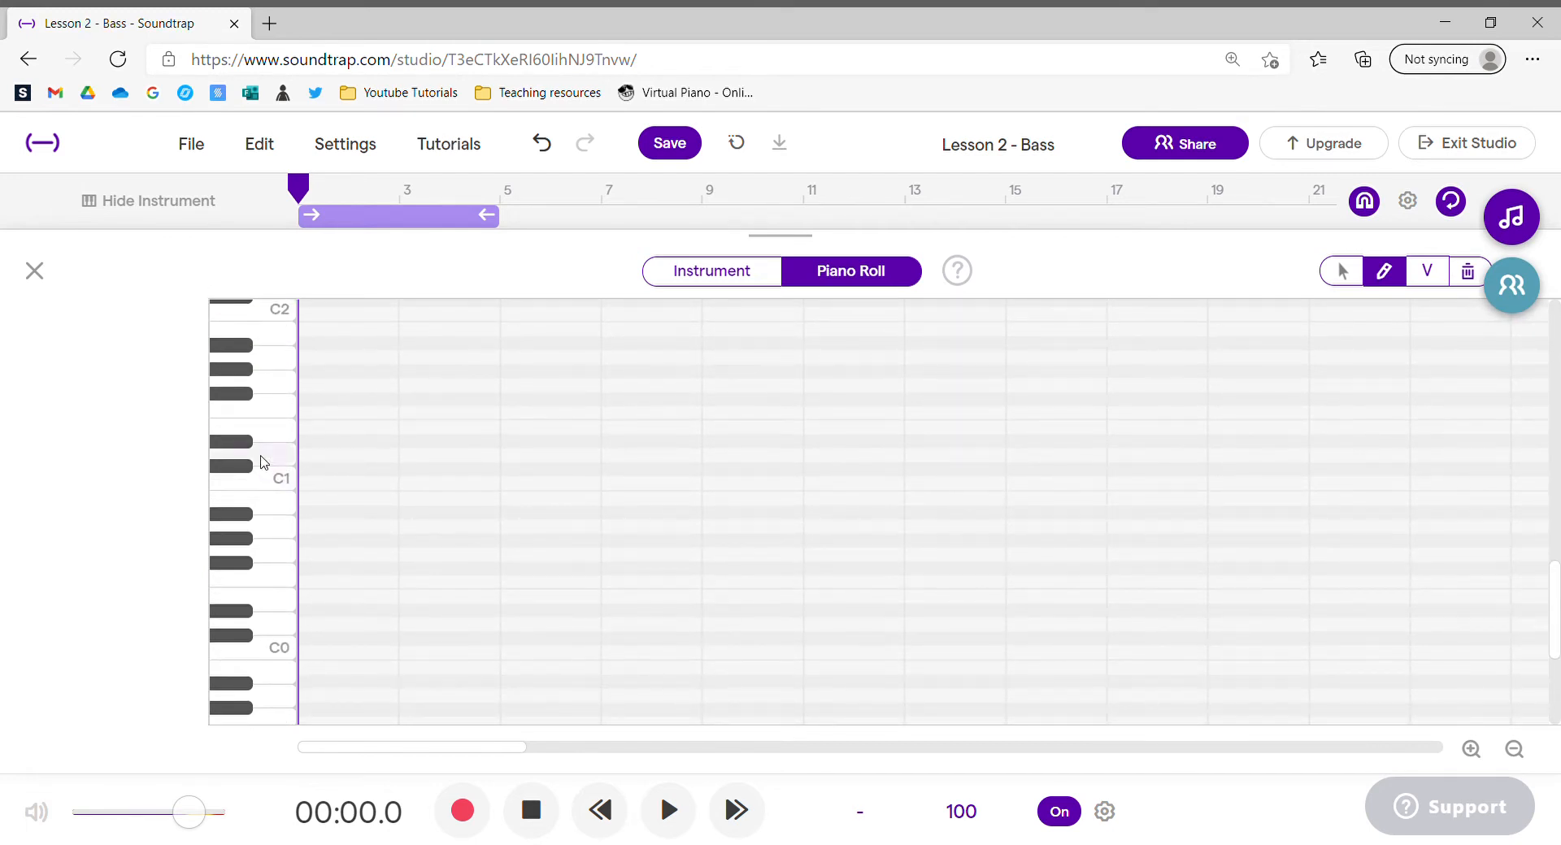
pyautogui.moveTo(1554, 626)
pyautogui.mouseDown()
pyautogui.moveTo(1554, 547)
pyautogui.moveTo(1554, 609)
pyautogui.mouseUp()
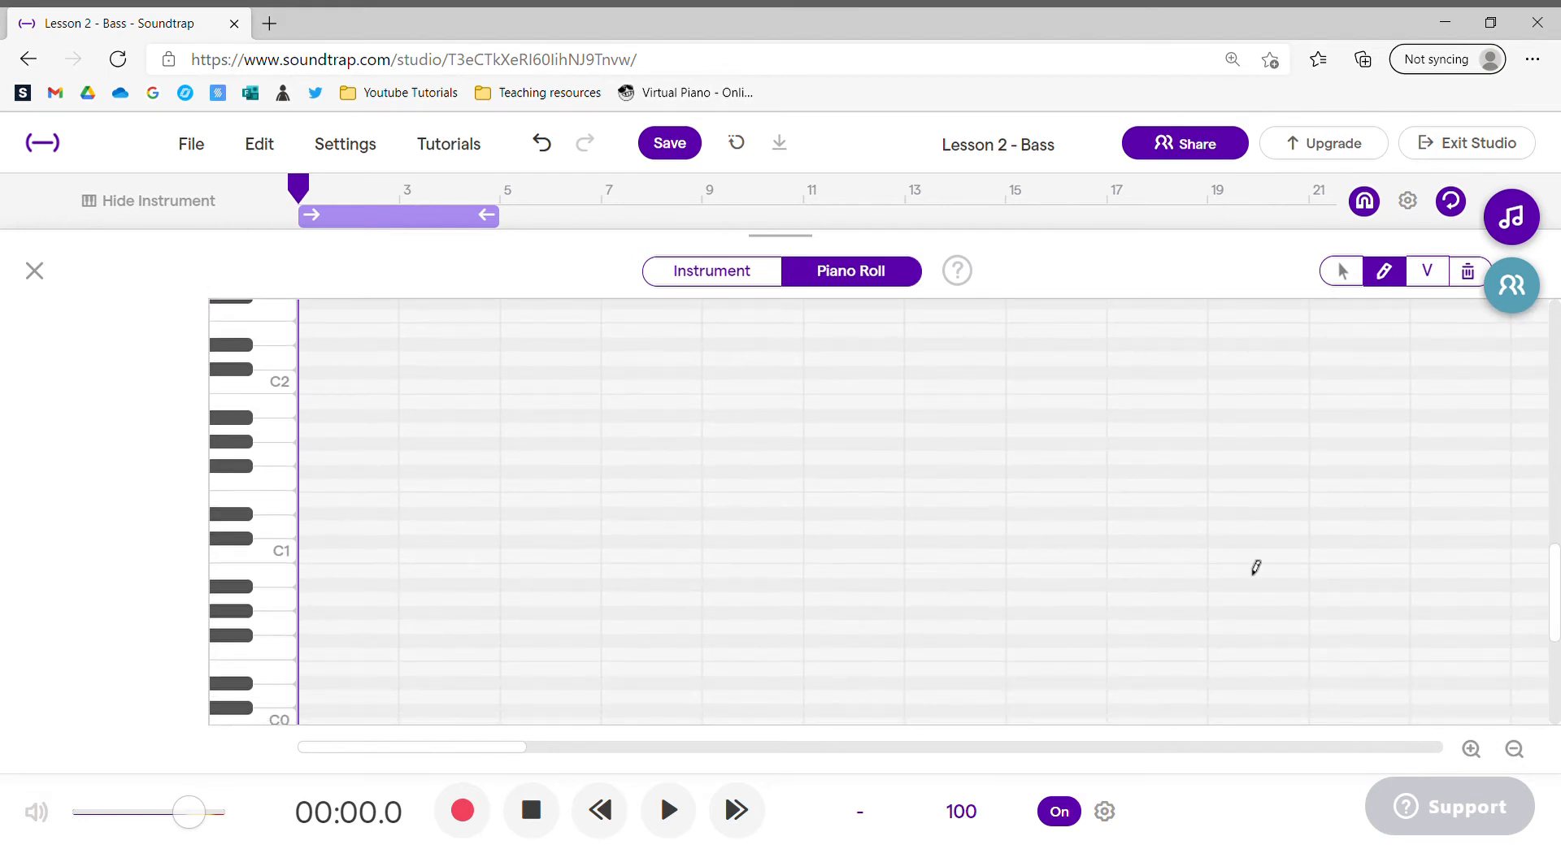
pyautogui.click(244, 586)
pyautogui.click(262, 656)
pyautogui.click(263, 656)
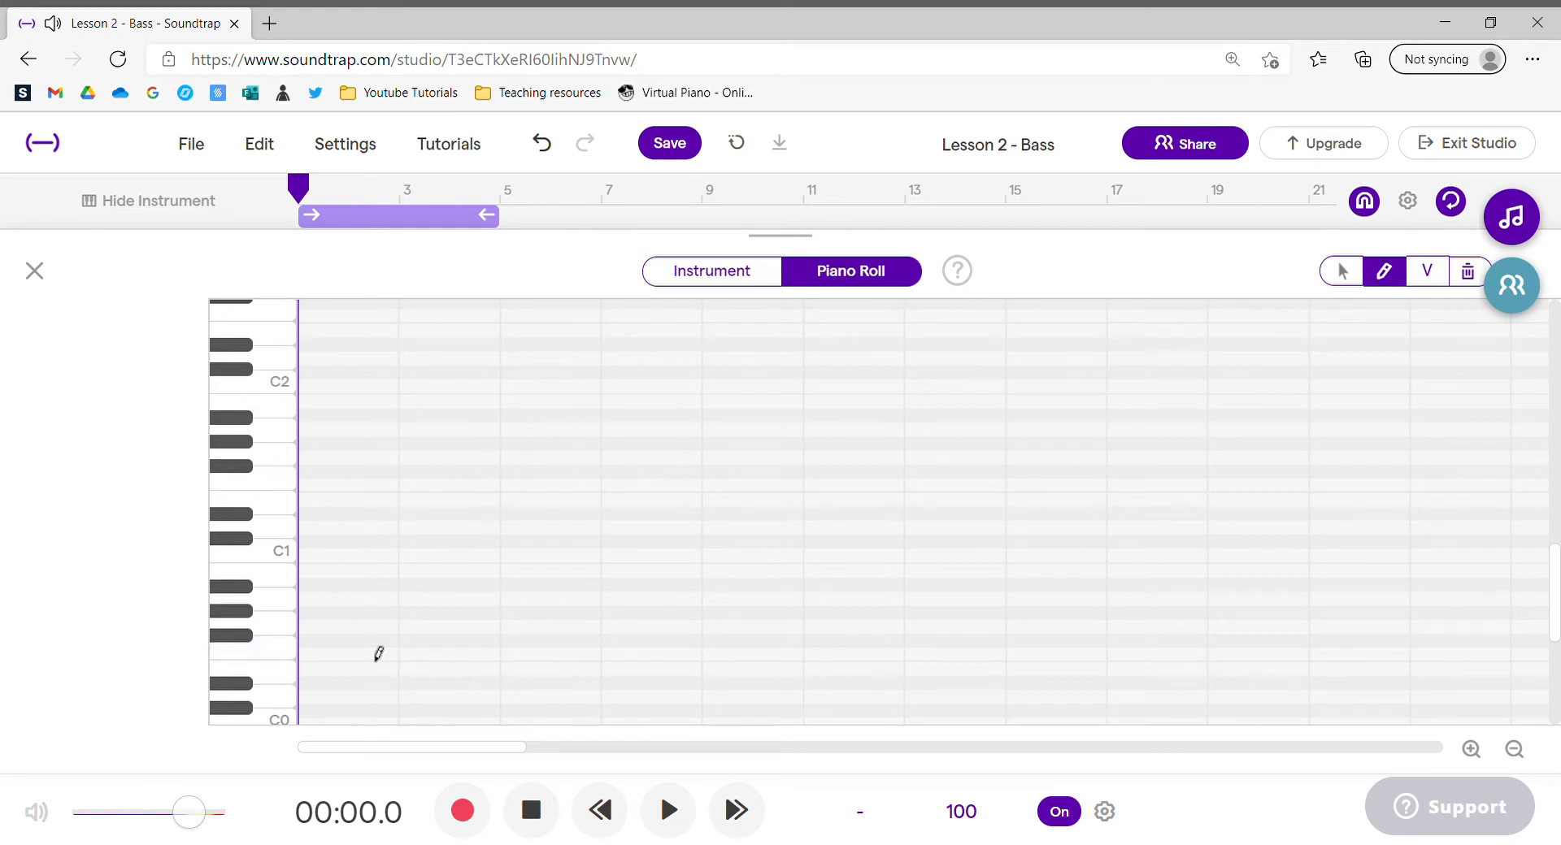
# - Draw two long bass notes in the octave above C0, one across bars 1–2 and one across bars 3–4
pyautogui.click(305, 658)
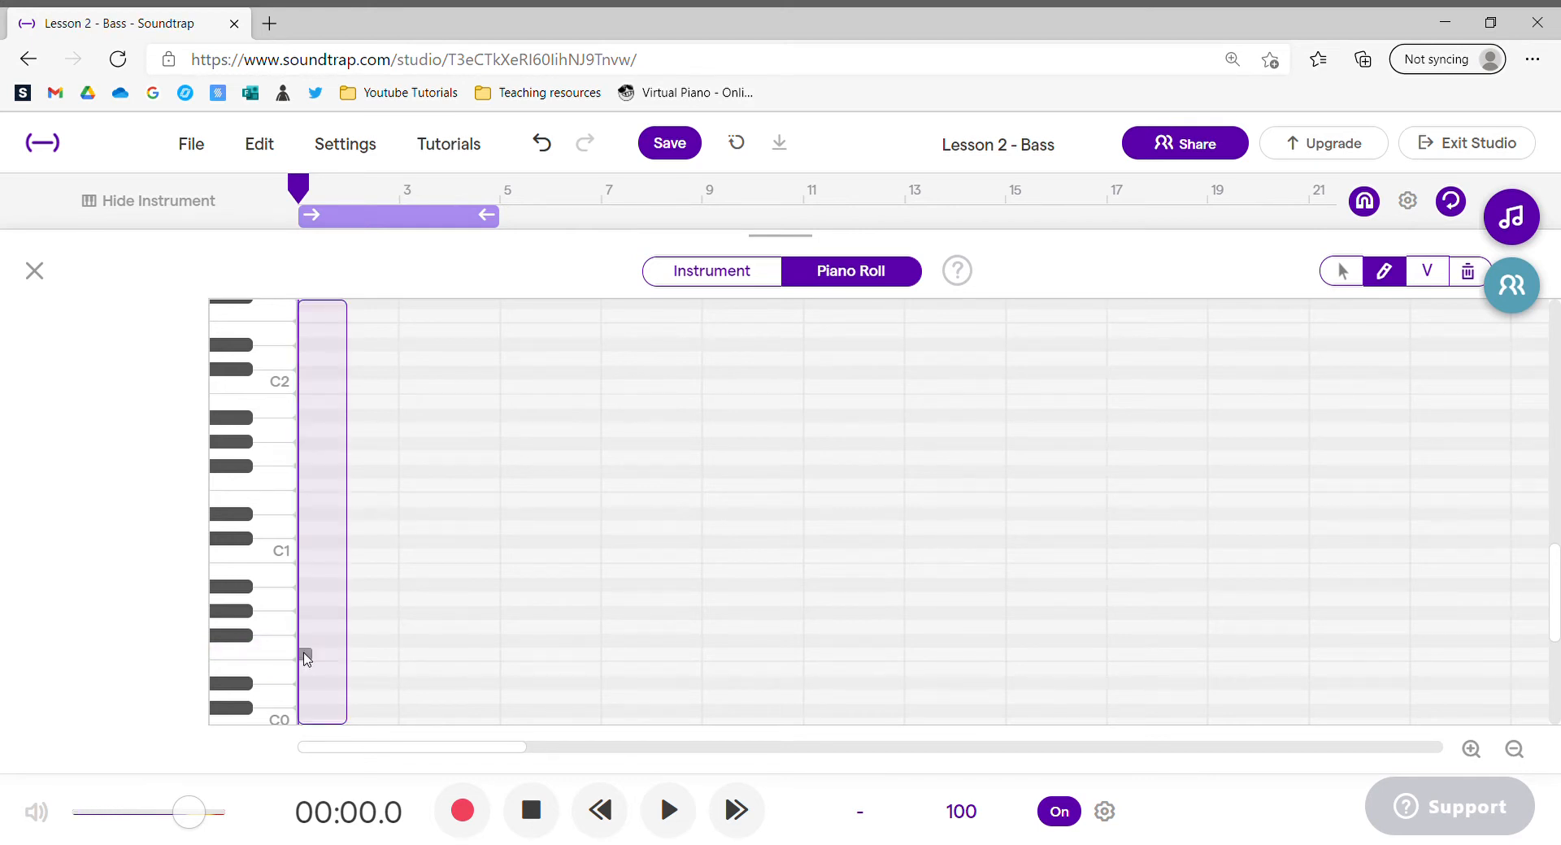
pyautogui.click(345, 665)
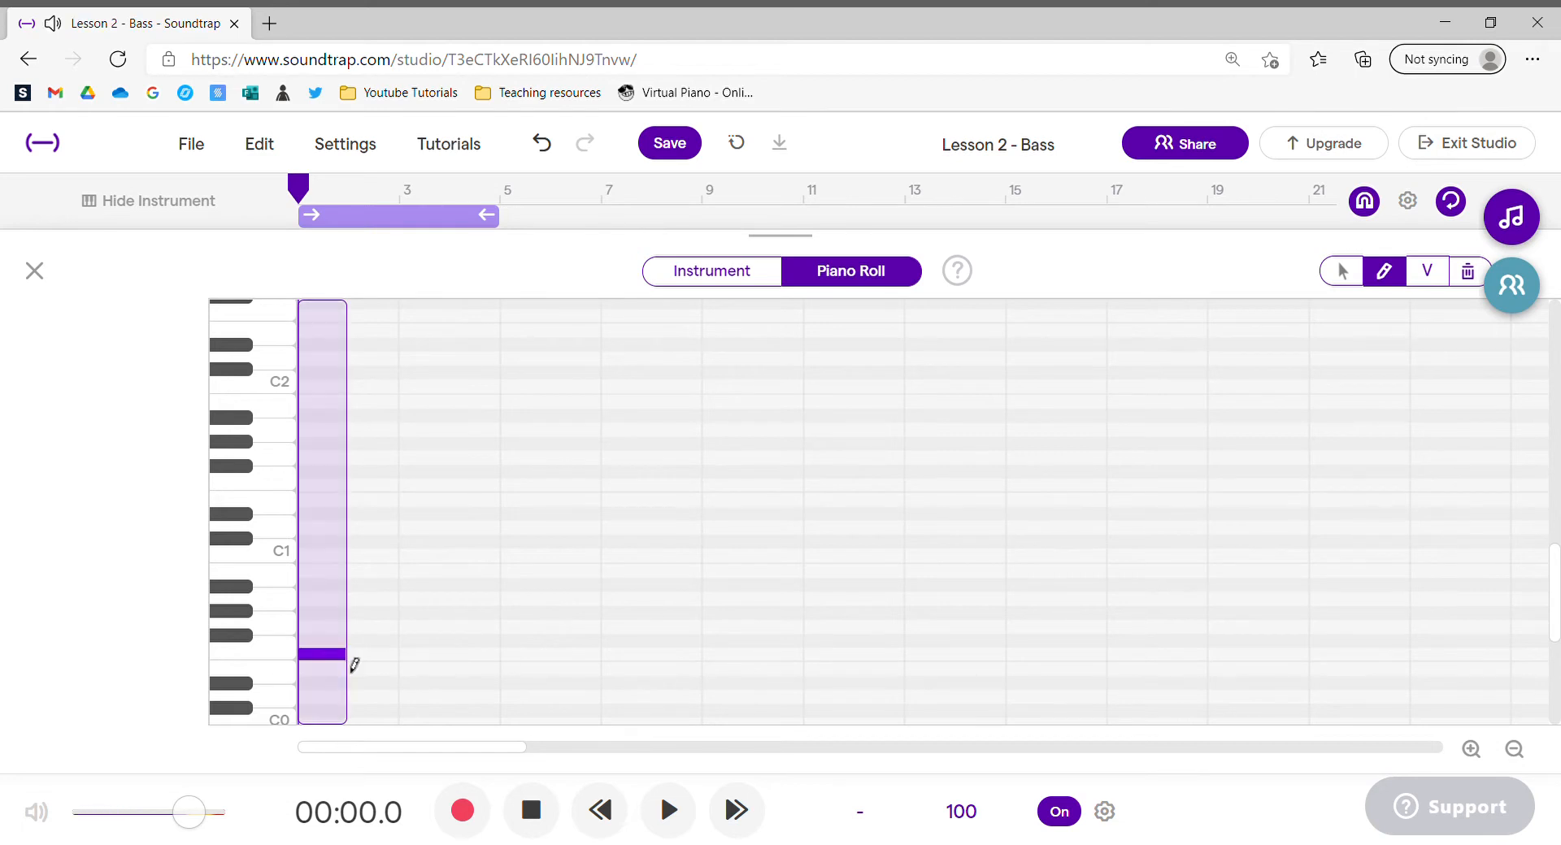
pyautogui.moveTo(346, 659); pyautogui.dragTo(399, 665)
pyautogui.click(445, 657)
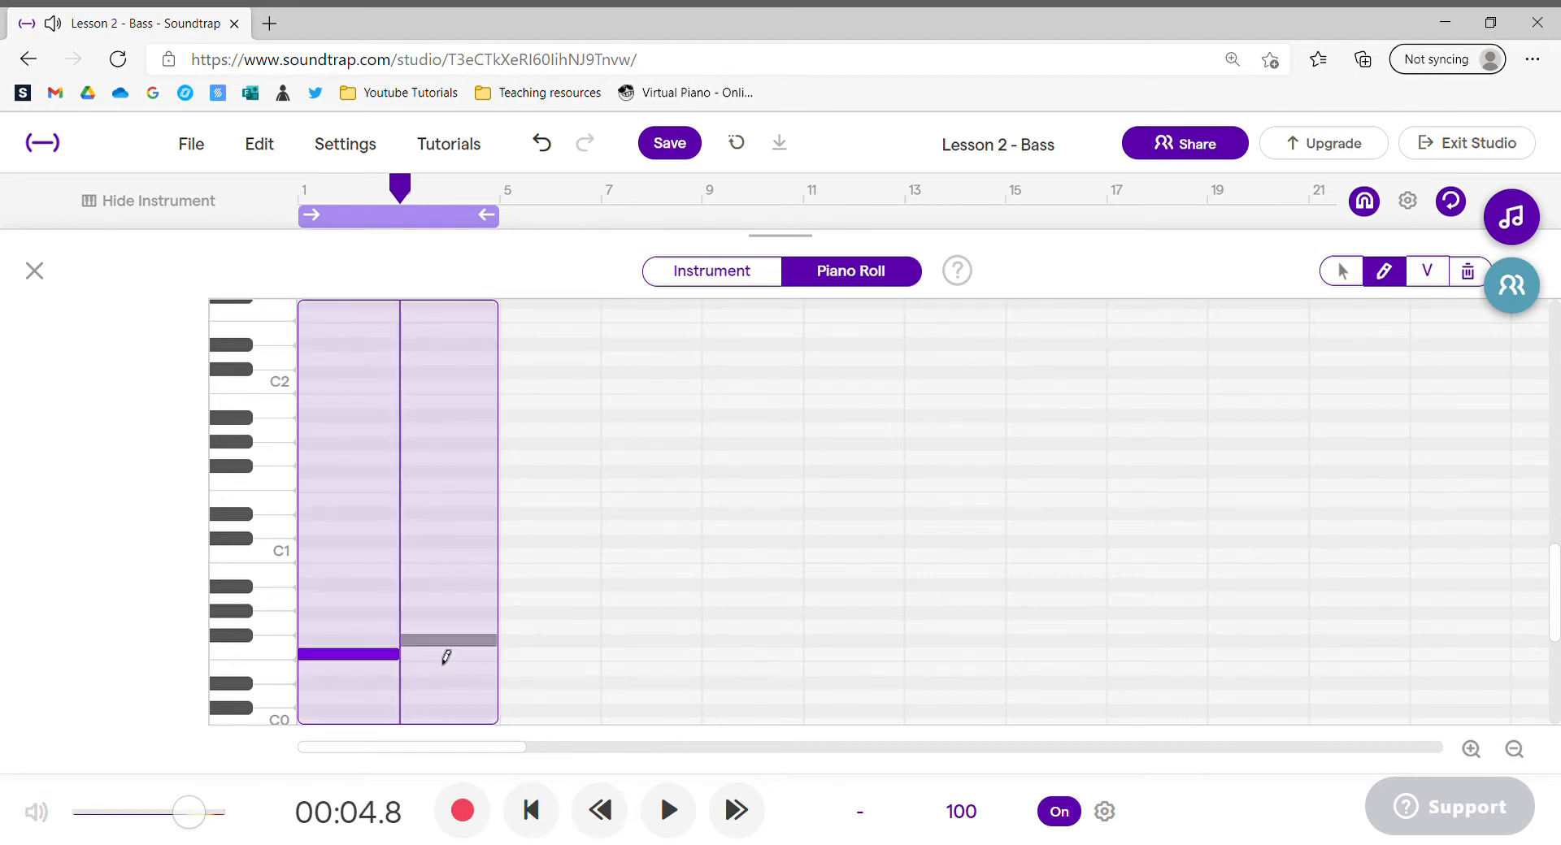
pyautogui.click(477, 656)
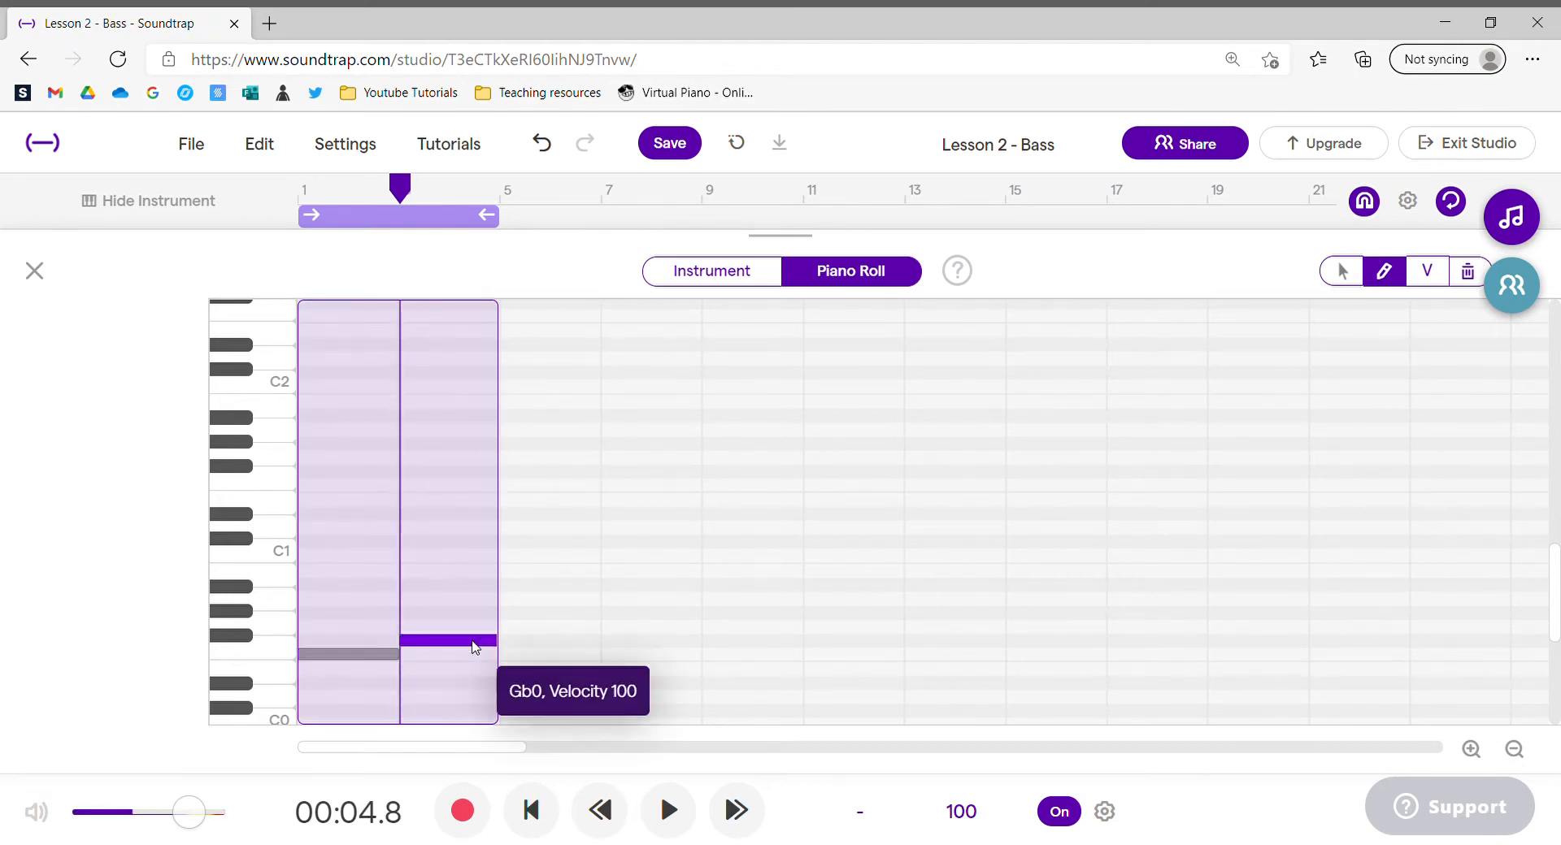
pyautogui.click(683, 662)
pyautogui.click(780, 663)
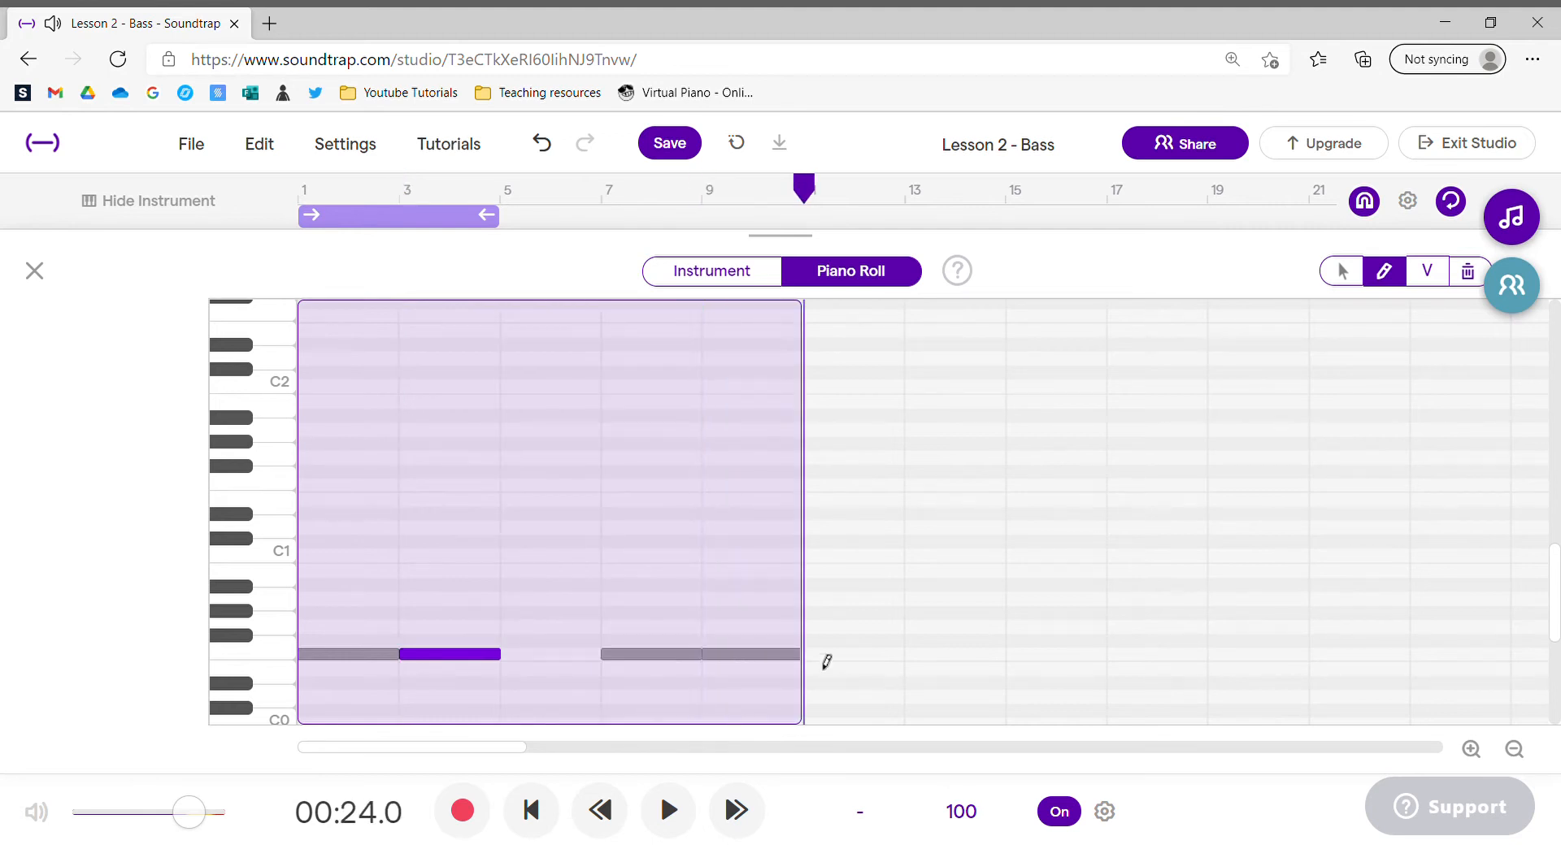
pyautogui.click(531, 813)
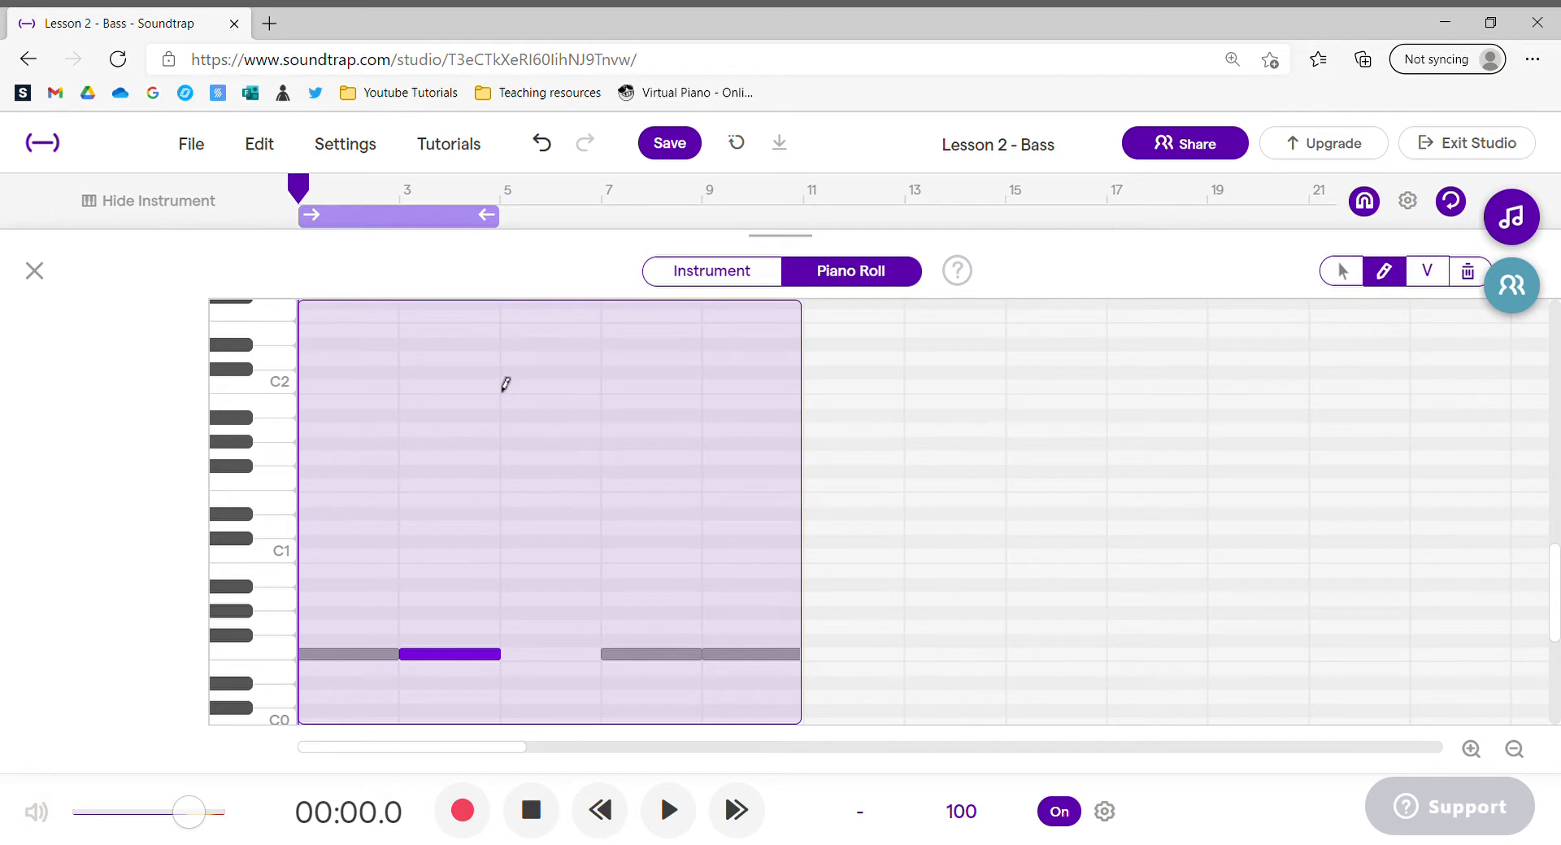
pyautogui.press('space')
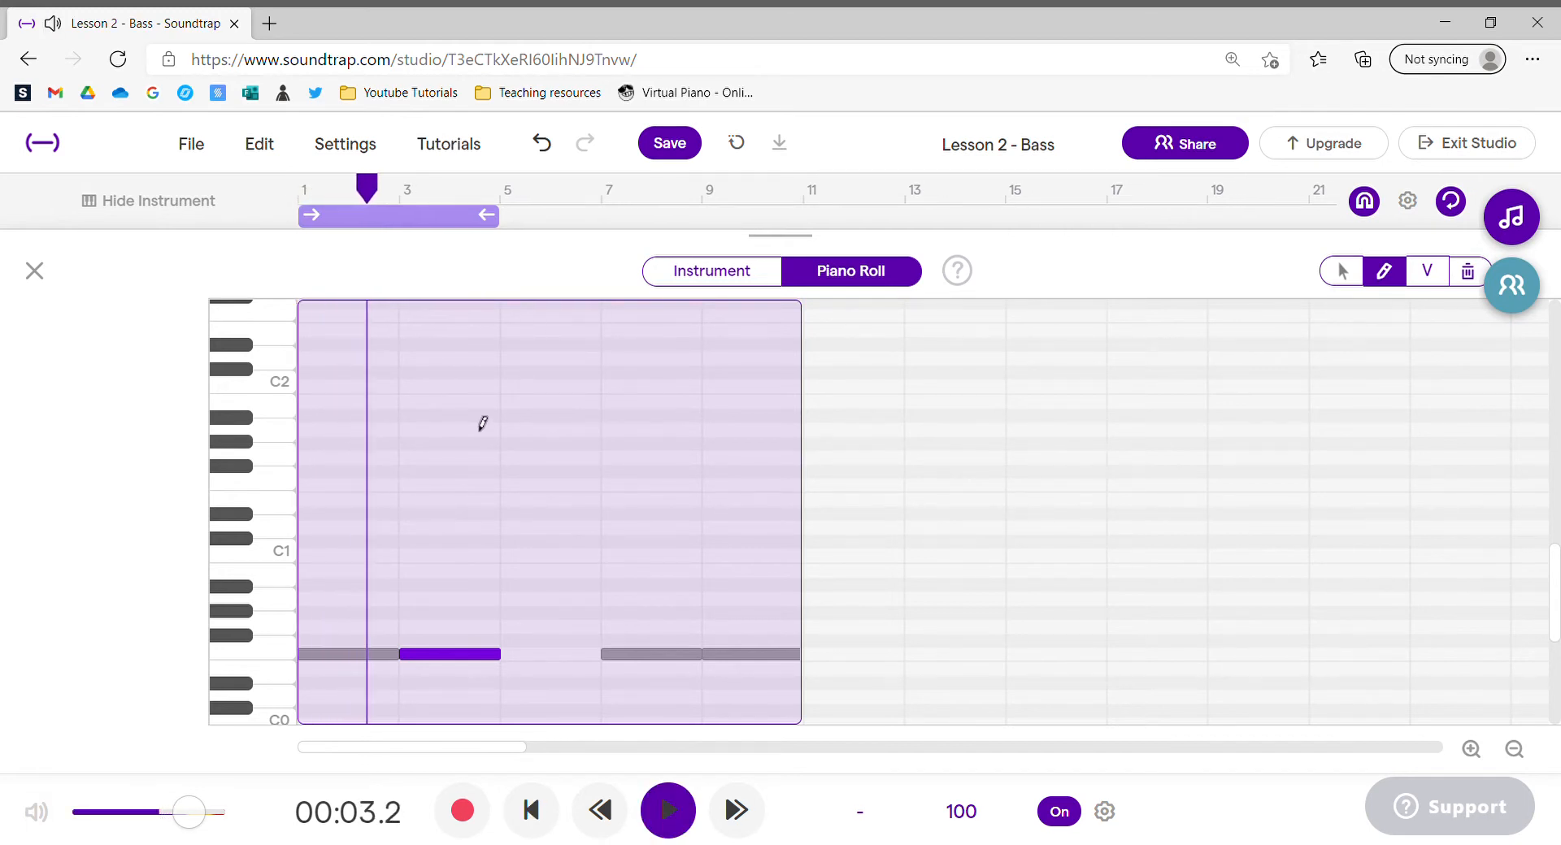
pyautogui.press('space')
pyautogui.hotkey('ctrl', 'z')
pyautogui.hotkey('ctrl', 'z')
pyautogui.hotkey('ctrl', 'z')
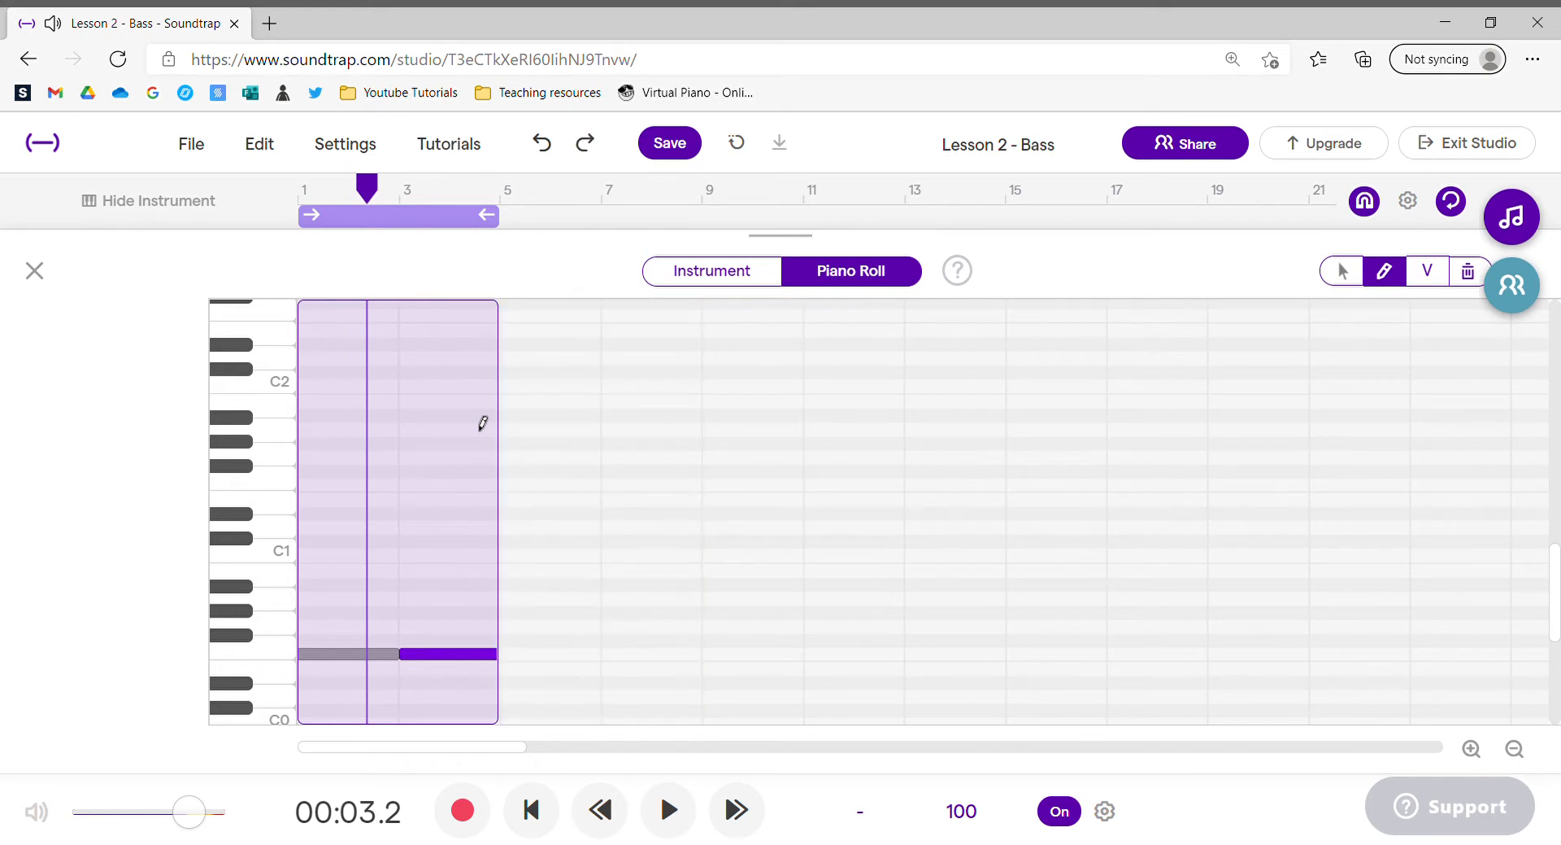
# - Close the Acid Bass piano roll and shorten the loop region to cover only bar 1
pyautogui.click(34, 271)
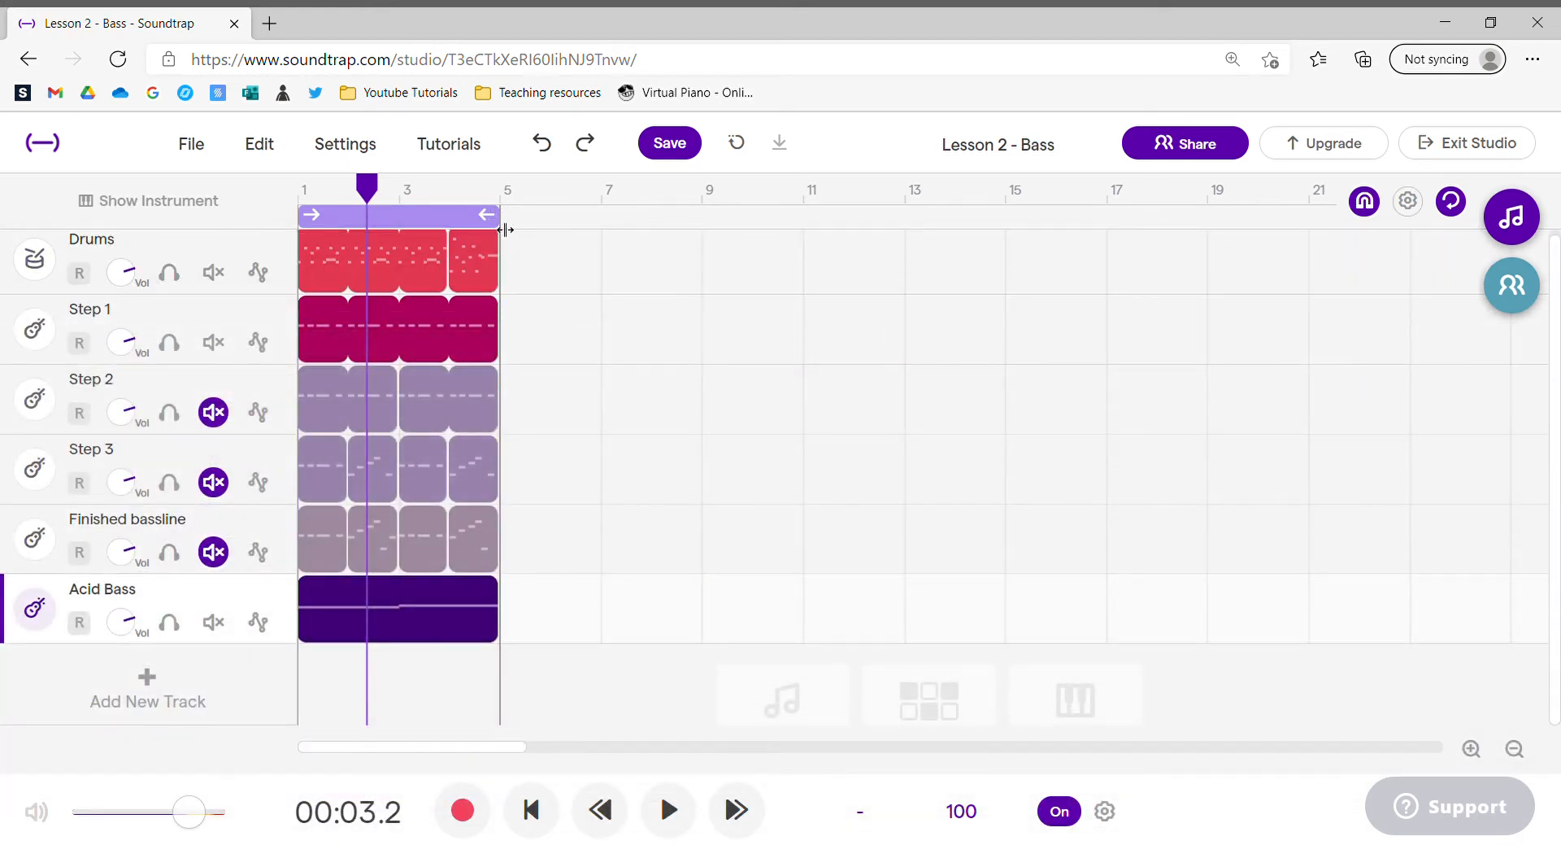
pyautogui.moveTo(504, 230); pyautogui.dragTo(433, 224)
pyautogui.click(1474, 752)
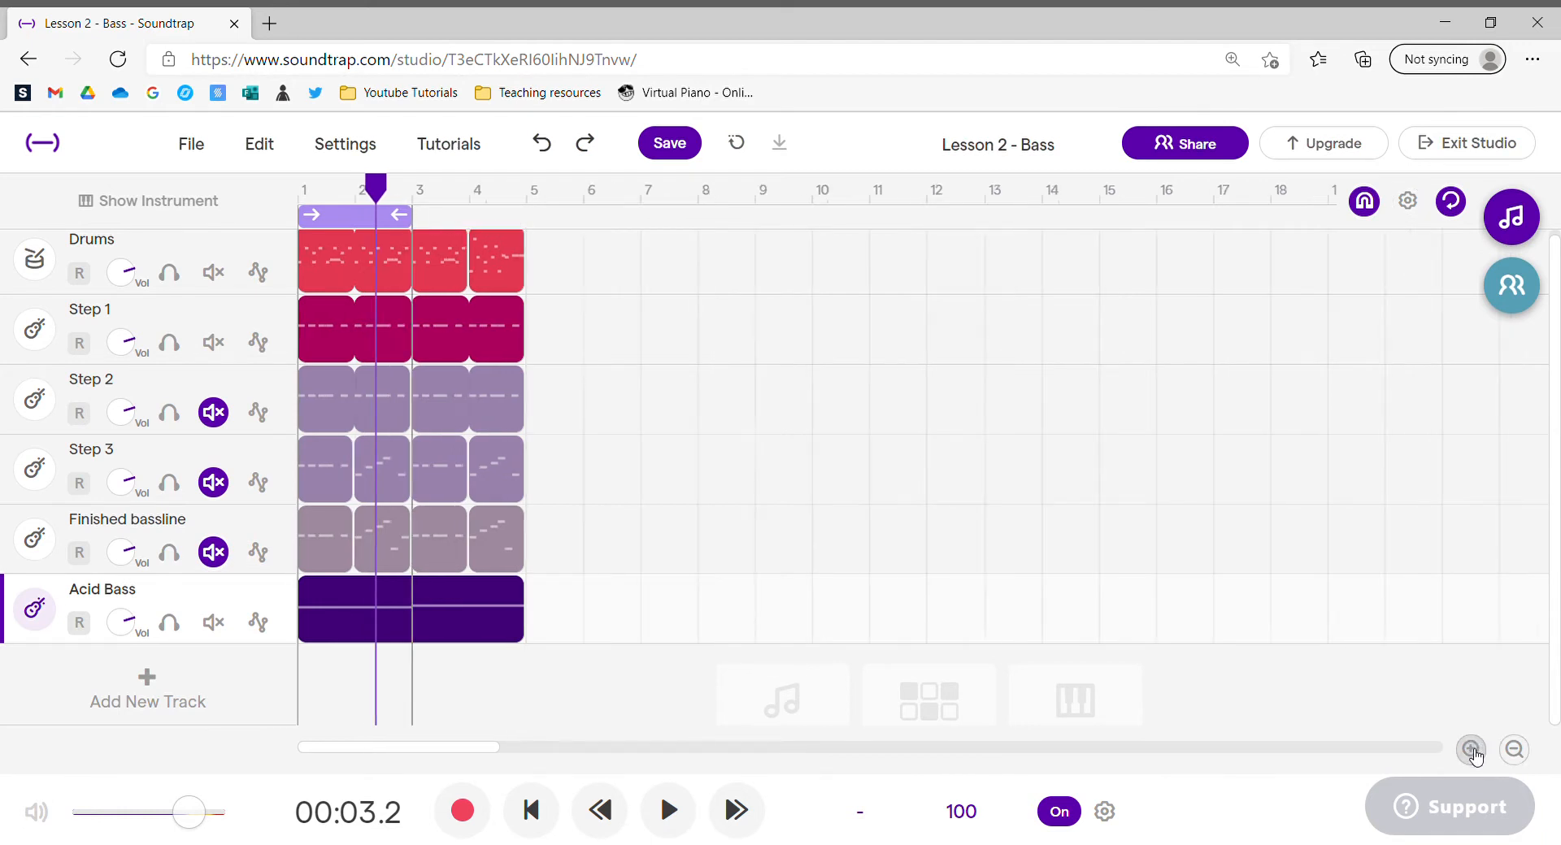
pyautogui.click(1475, 753)
pyautogui.click(1474, 753)
pyautogui.click(1474, 752)
pyautogui.click(1474, 752)
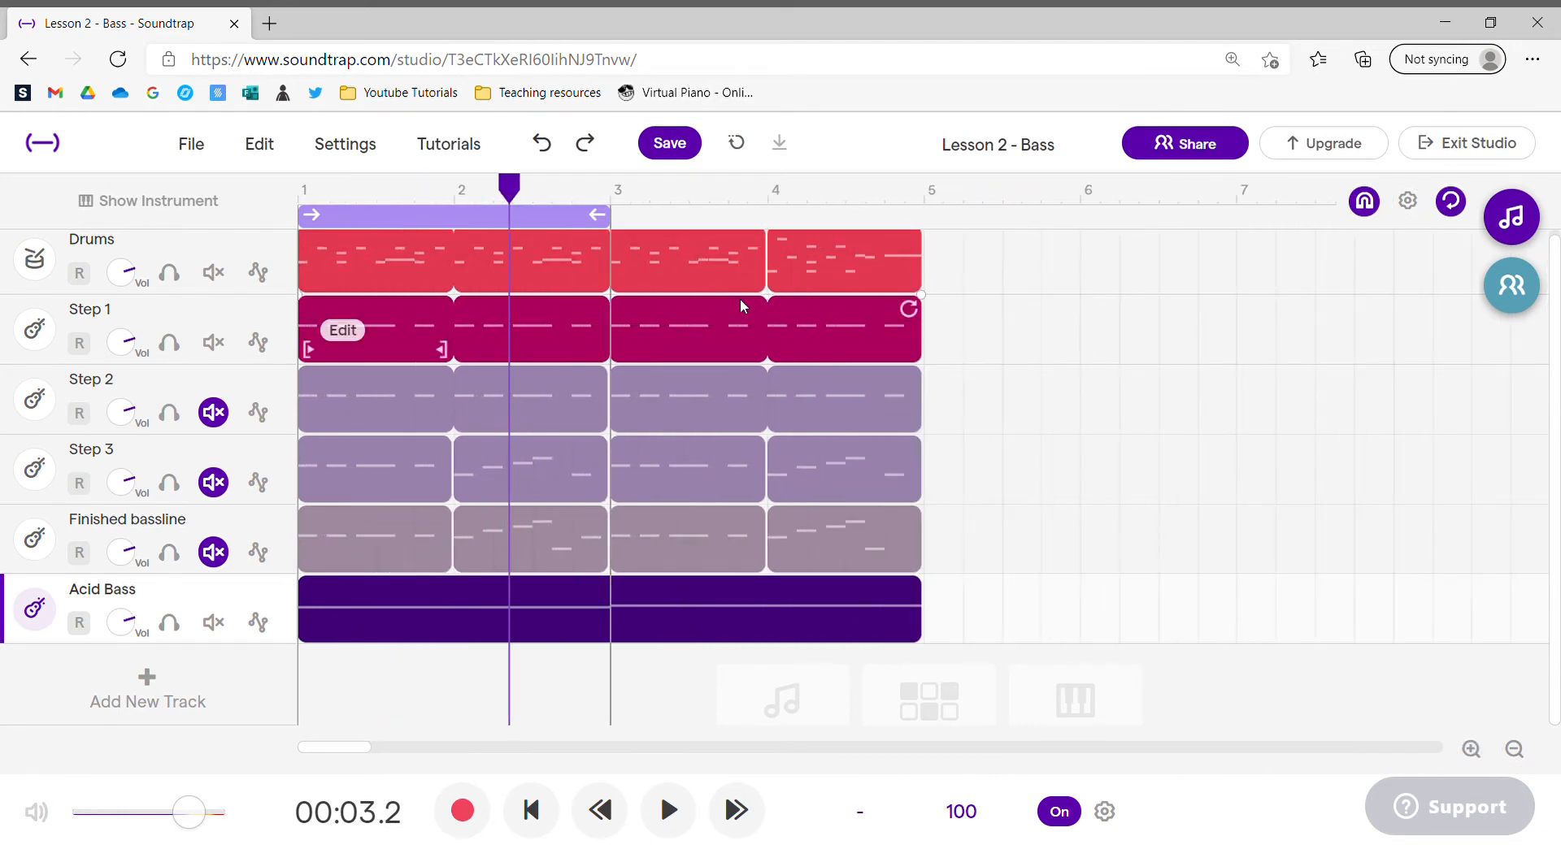
pyautogui.moveTo(613, 225); pyautogui.dragTo(449, 218)
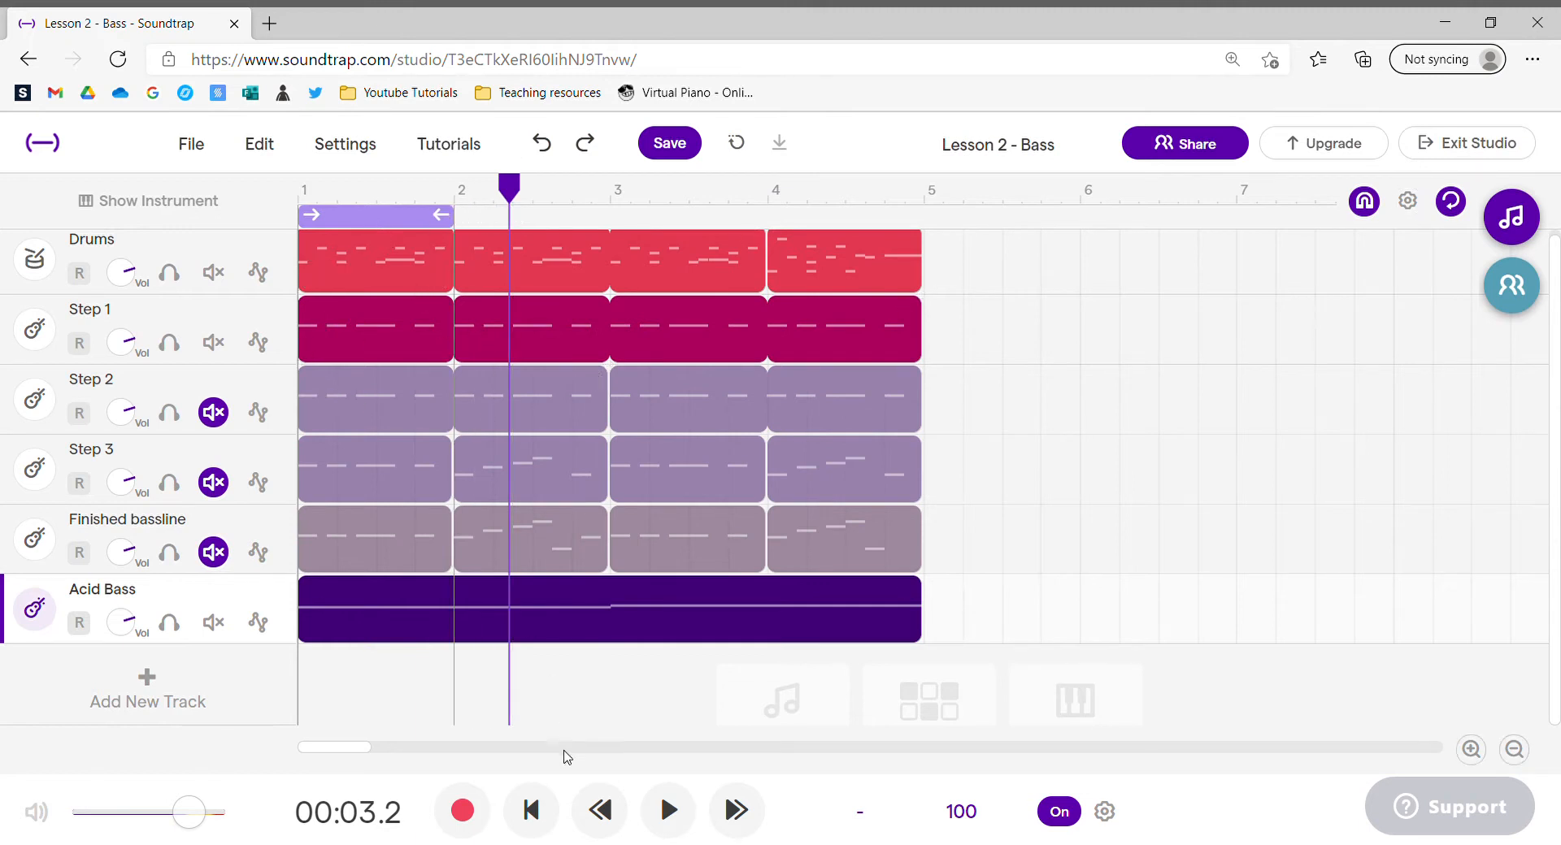
# - Trim the Acid Bass clip to bar 1 and clear the long note from its piano roll
pyautogui.click(532, 805)
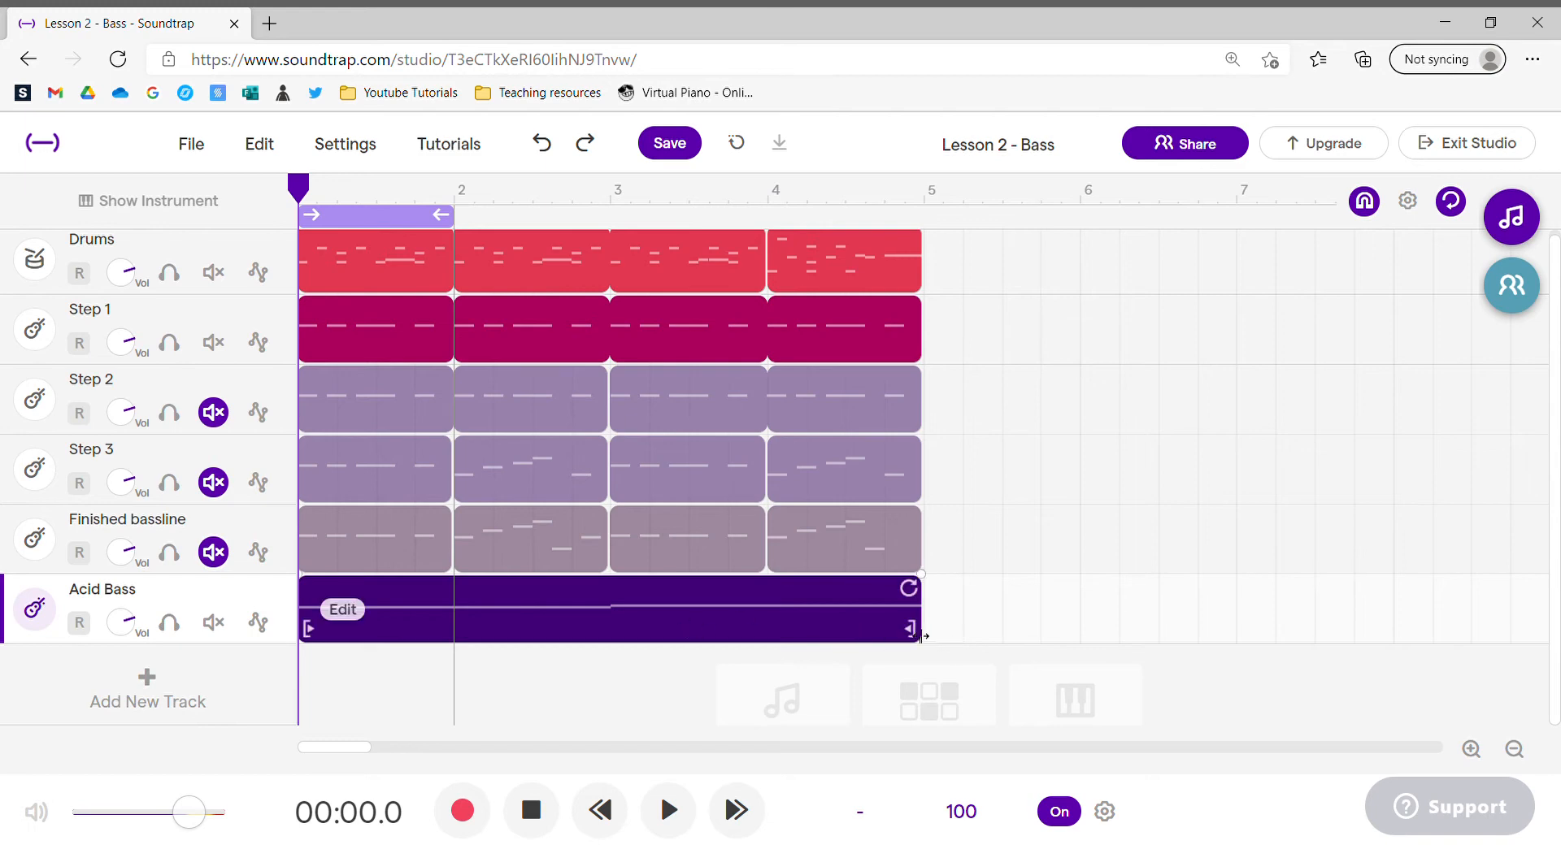
pyautogui.moveTo(923, 636); pyautogui.dragTo(452, 634)
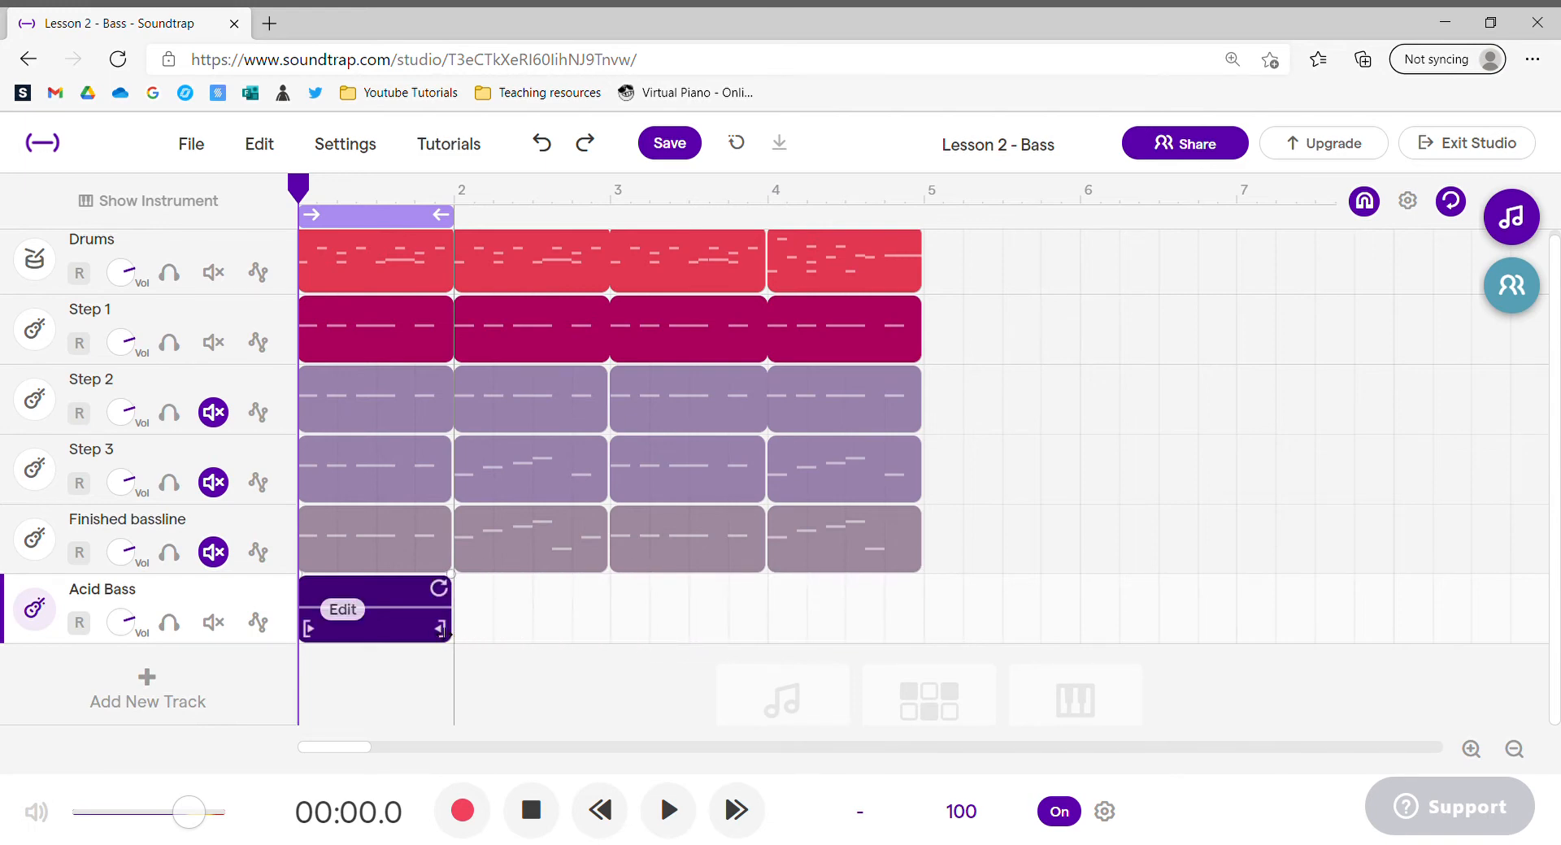
pyautogui.doubleClick(386, 611)
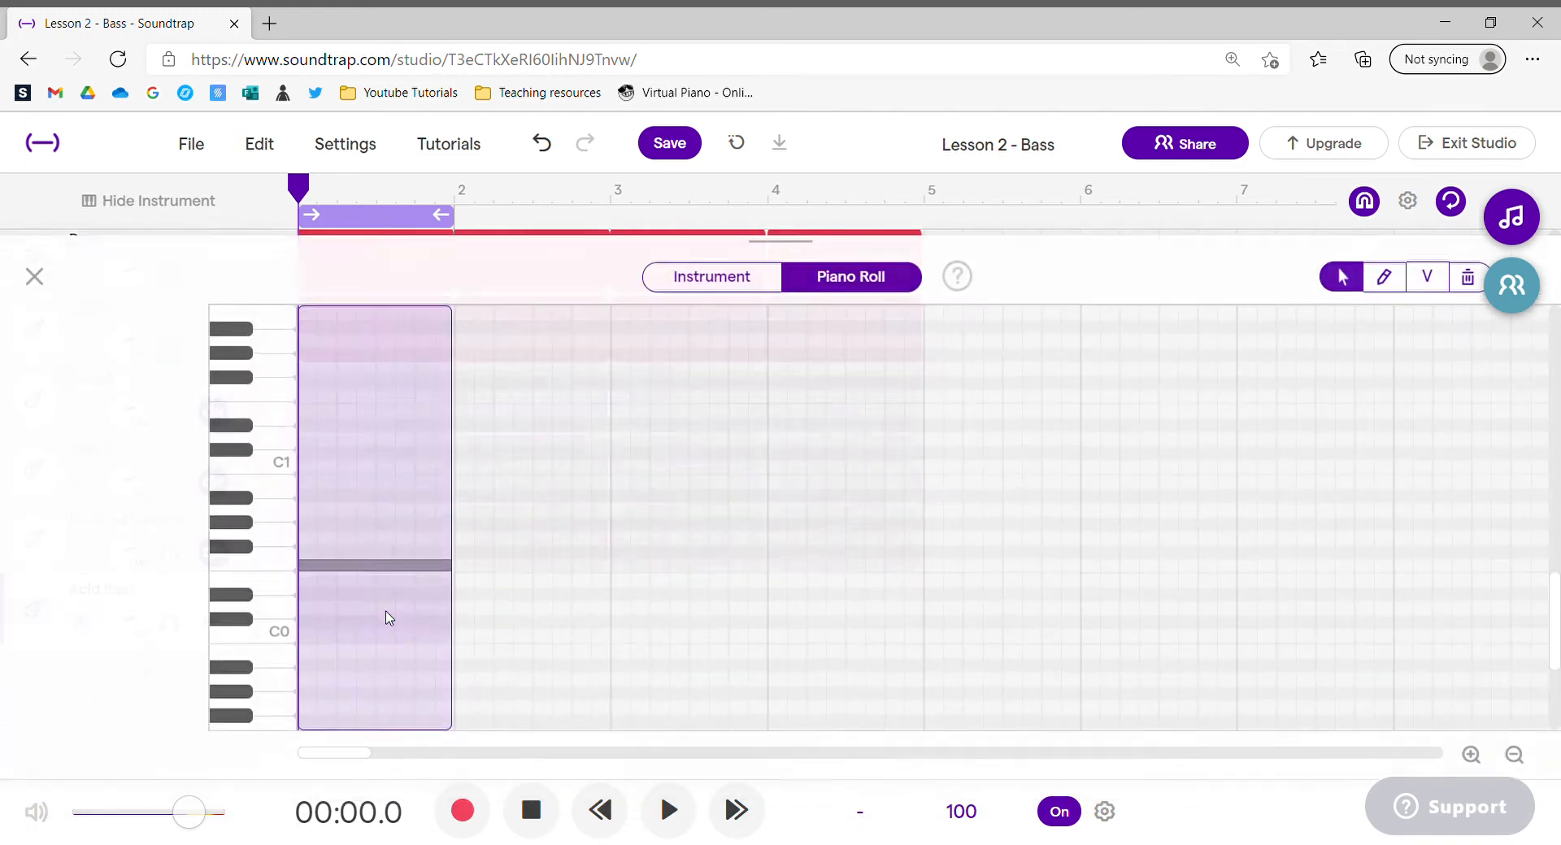
pyautogui.click(1470, 749)
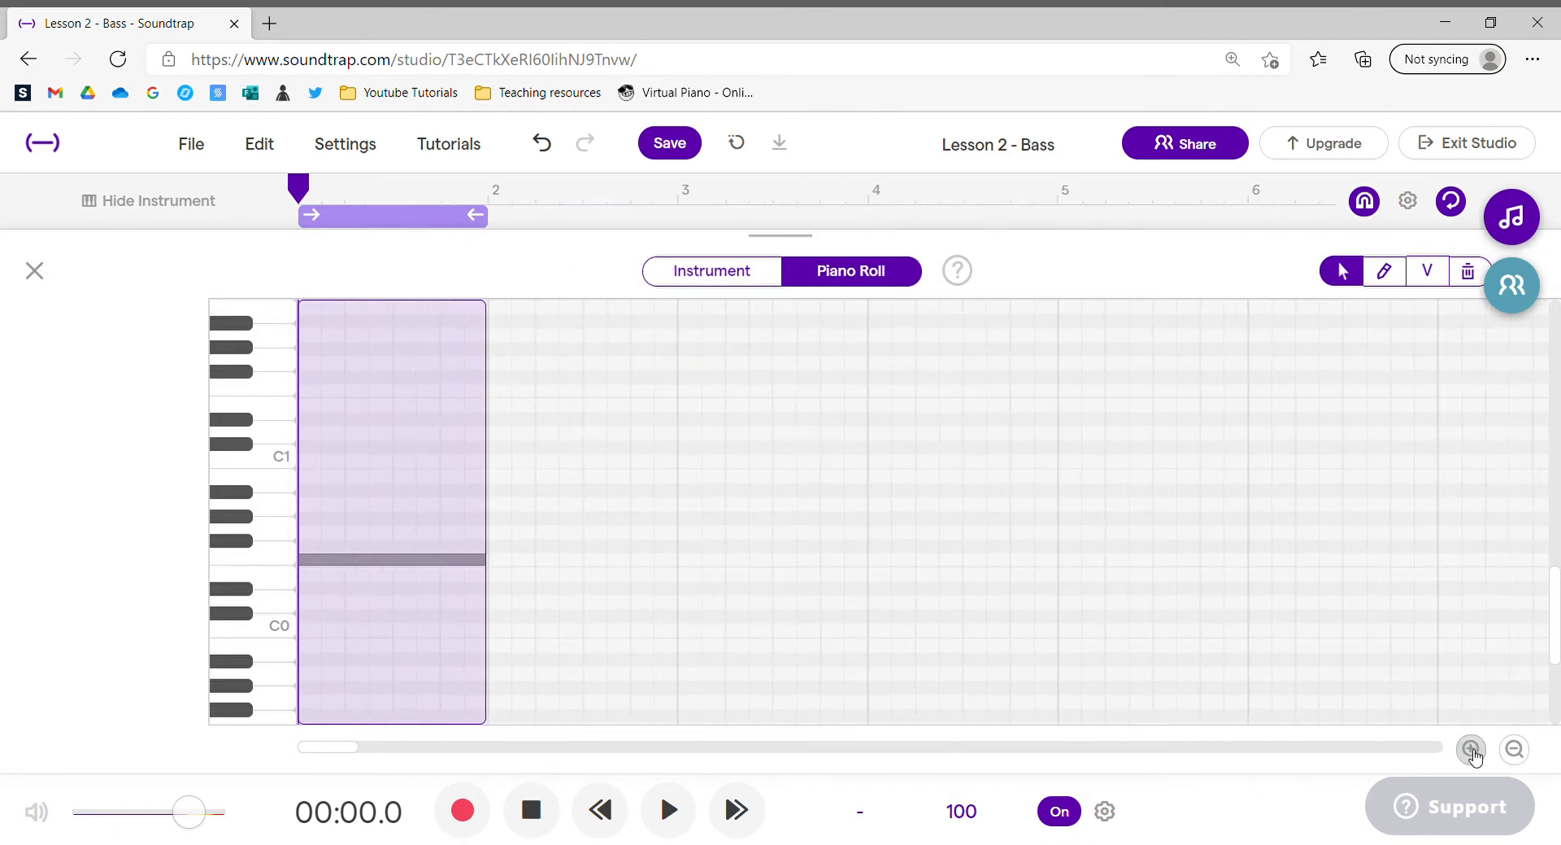
pyautogui.moveTo(564, 524); pyautogui.dragTo(508, 596)
pyautogui.press('Delete')
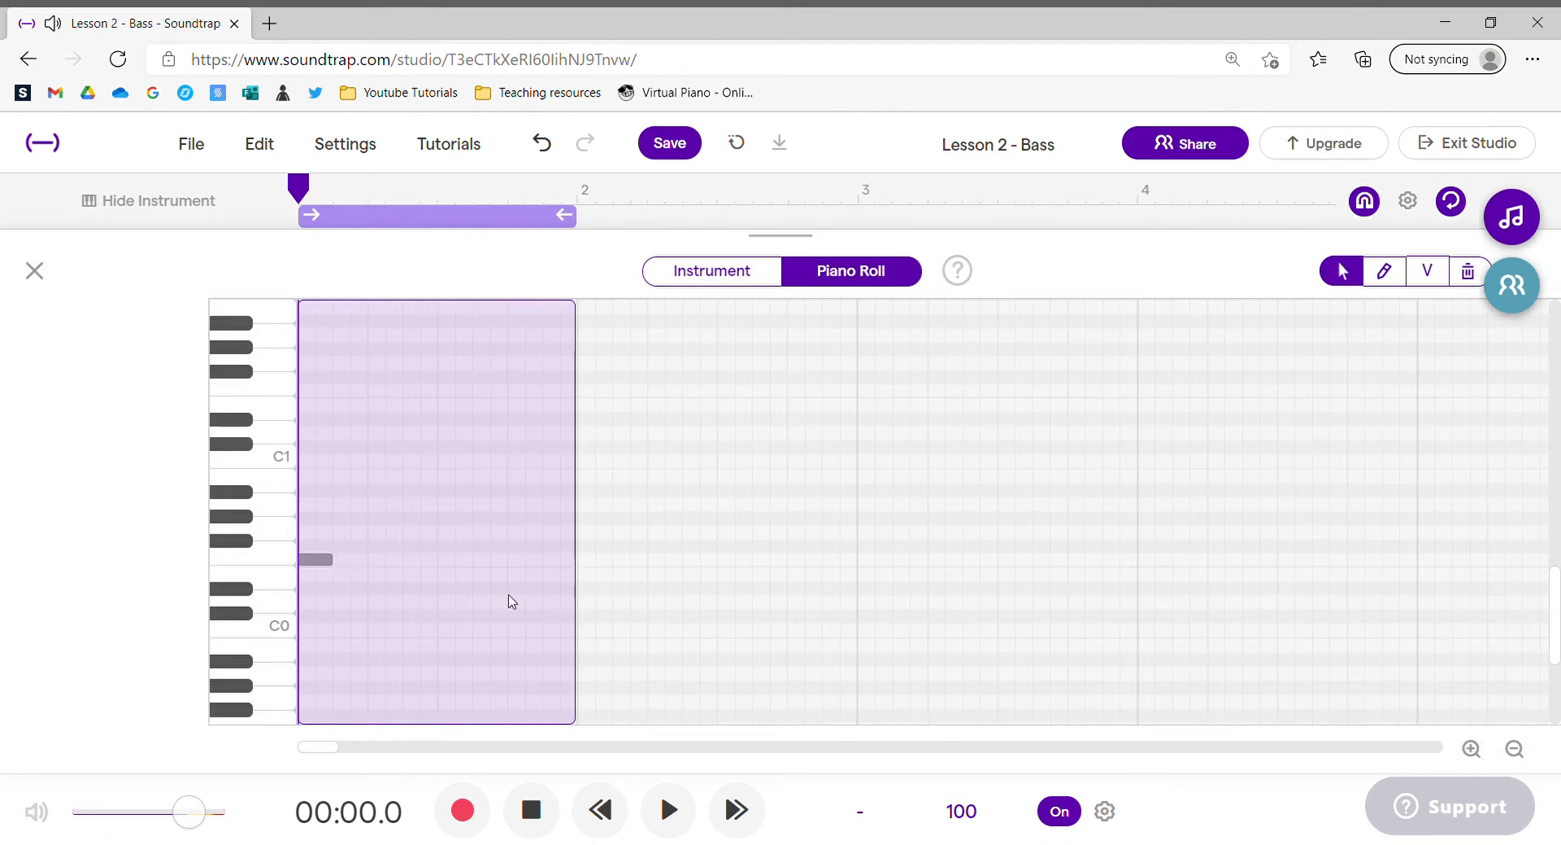
pyautogui.click(317, 561)
pyautogui.click(276, 563)
# - Draw five eighth notes on the same F above C0 in bar 1, at beats 1, 2, 2.5, 3.5 and 4.5
pyautogui.click(1383, 271)
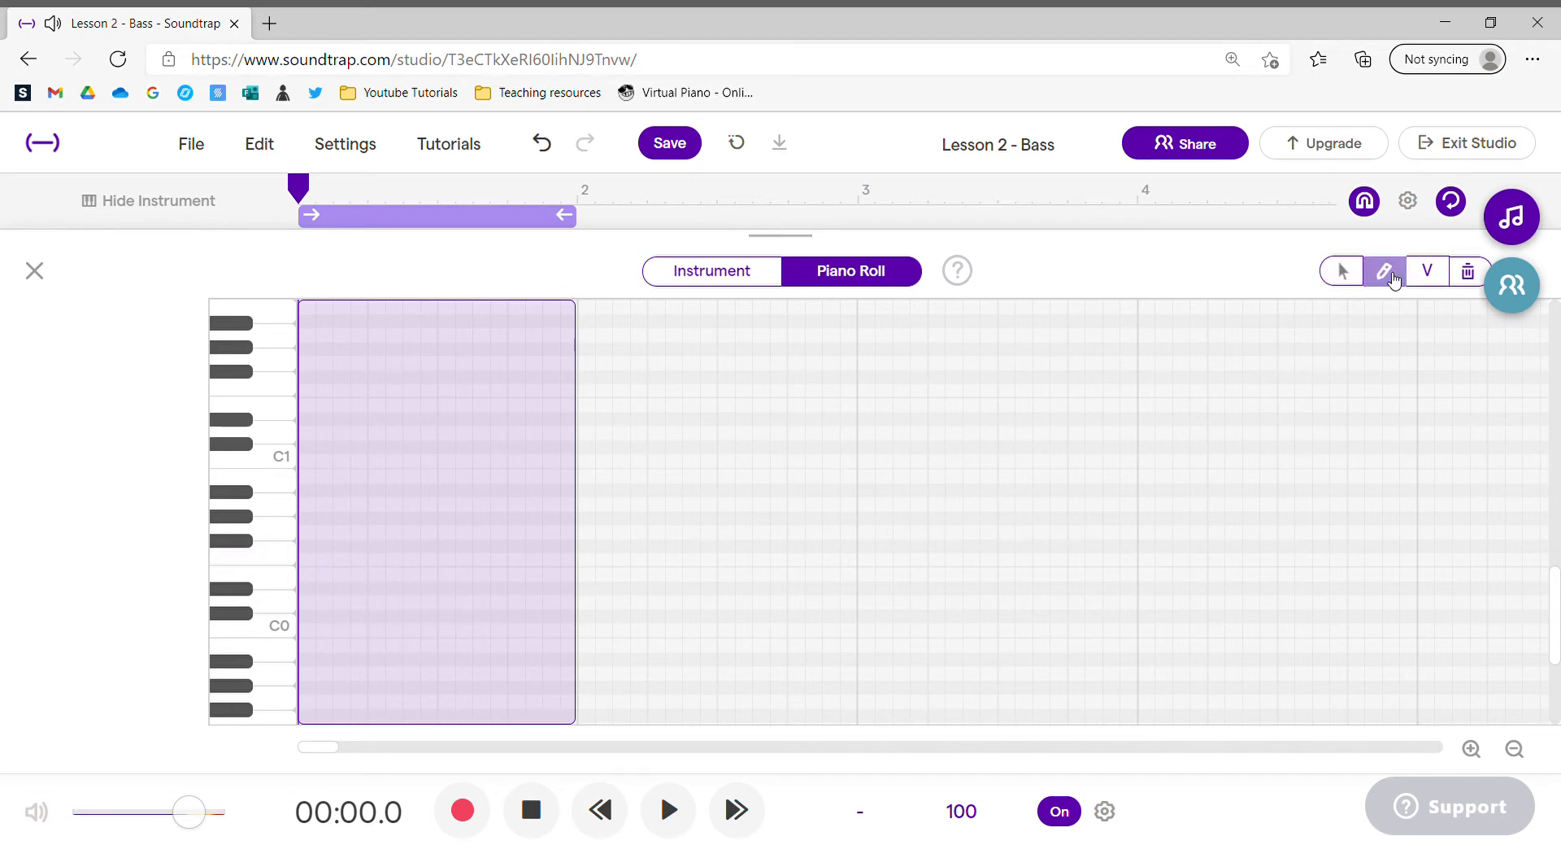
pyautogui.click(314, 561)
pyautogui.click(382, 560)
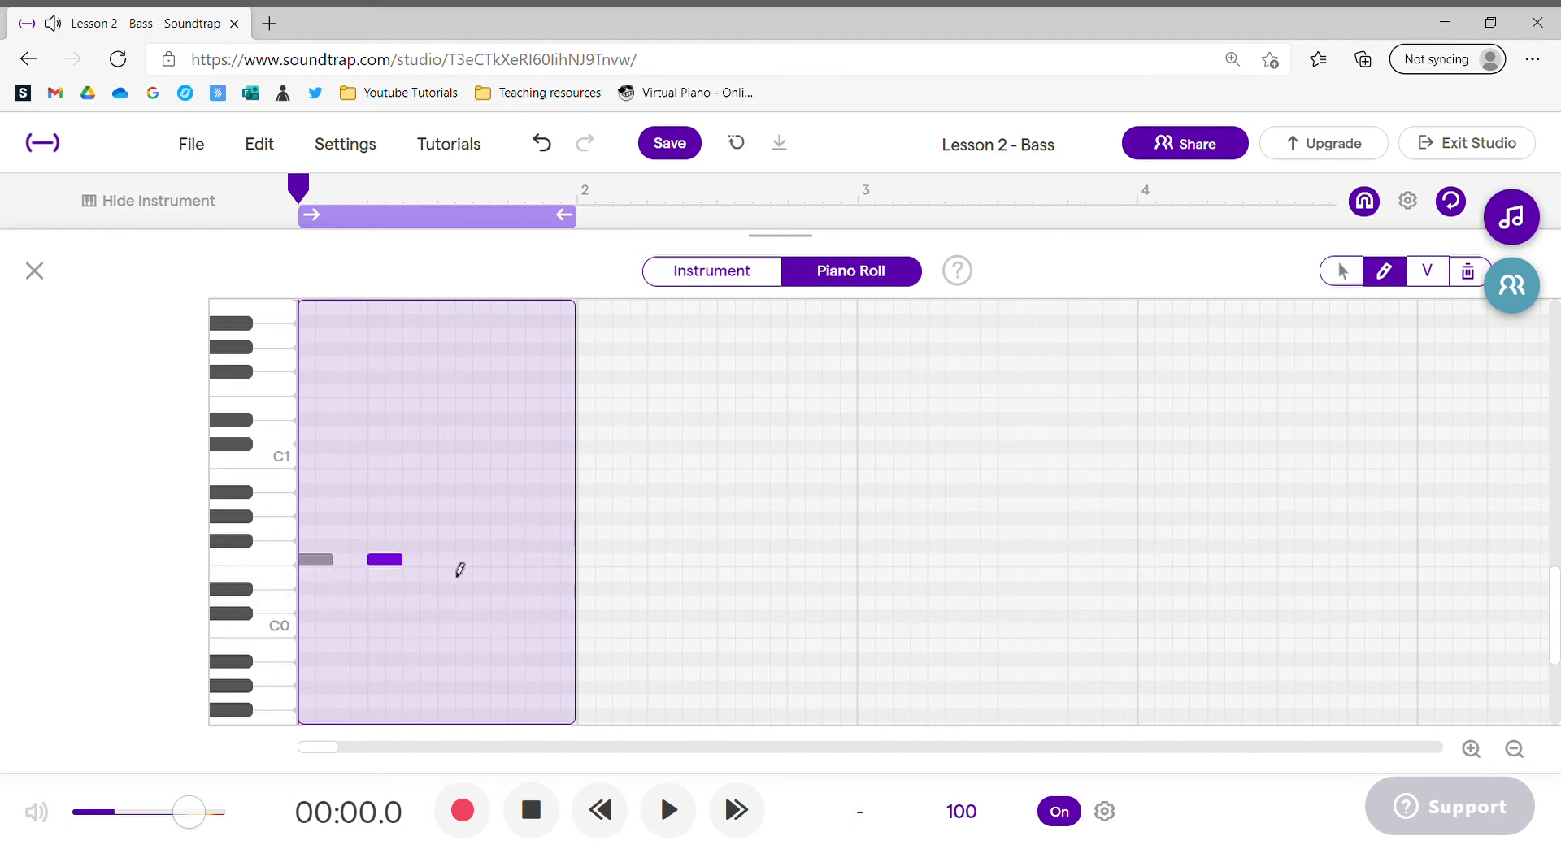
pyautogui.click(419, 560)
pyautogui.click(475, 561)
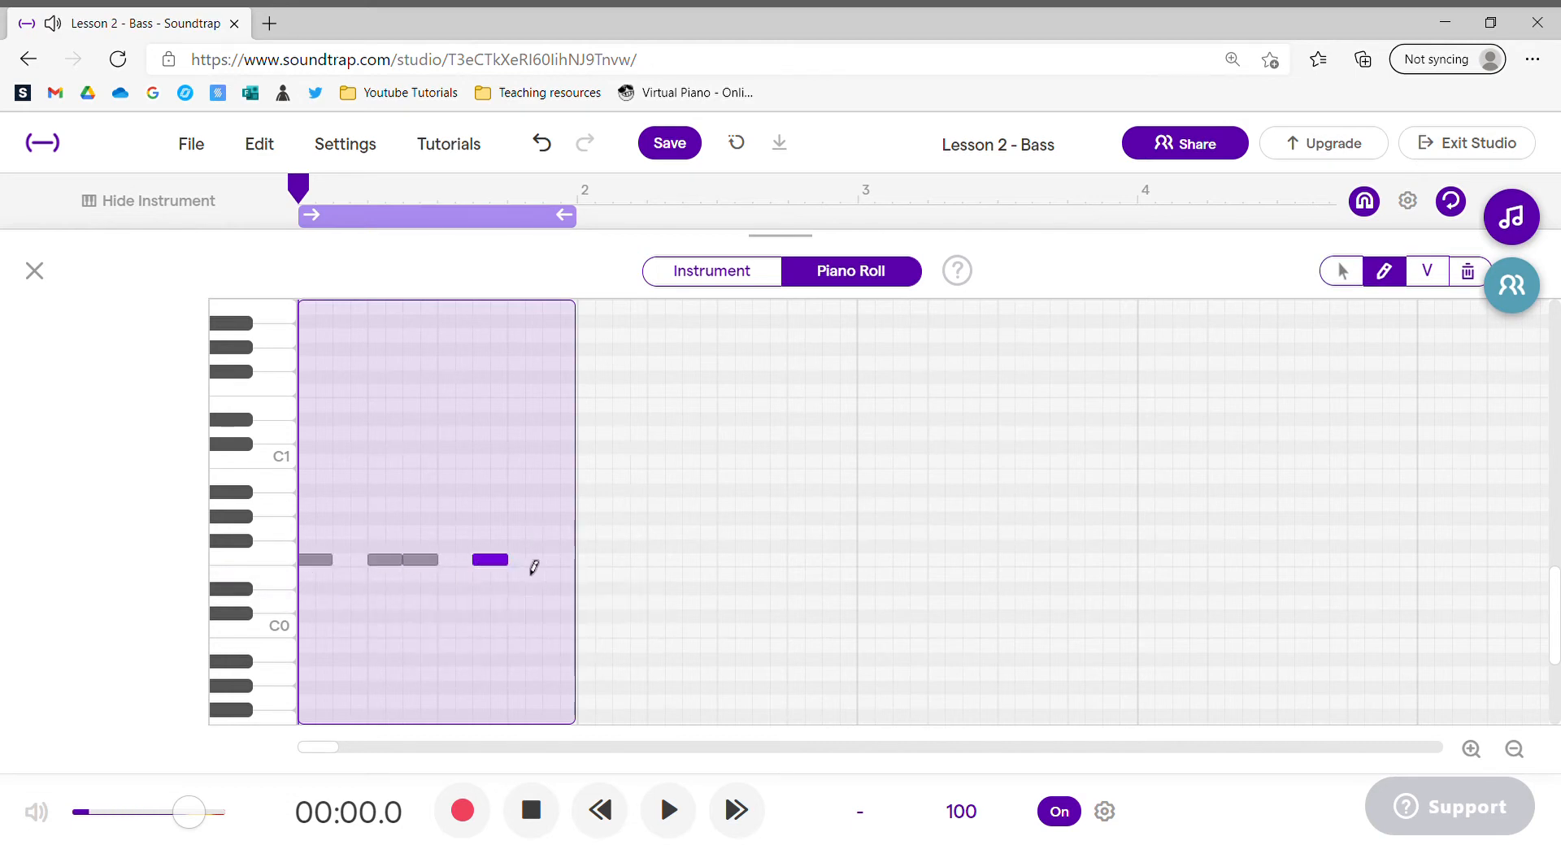
pyautogui.click(553, 561)
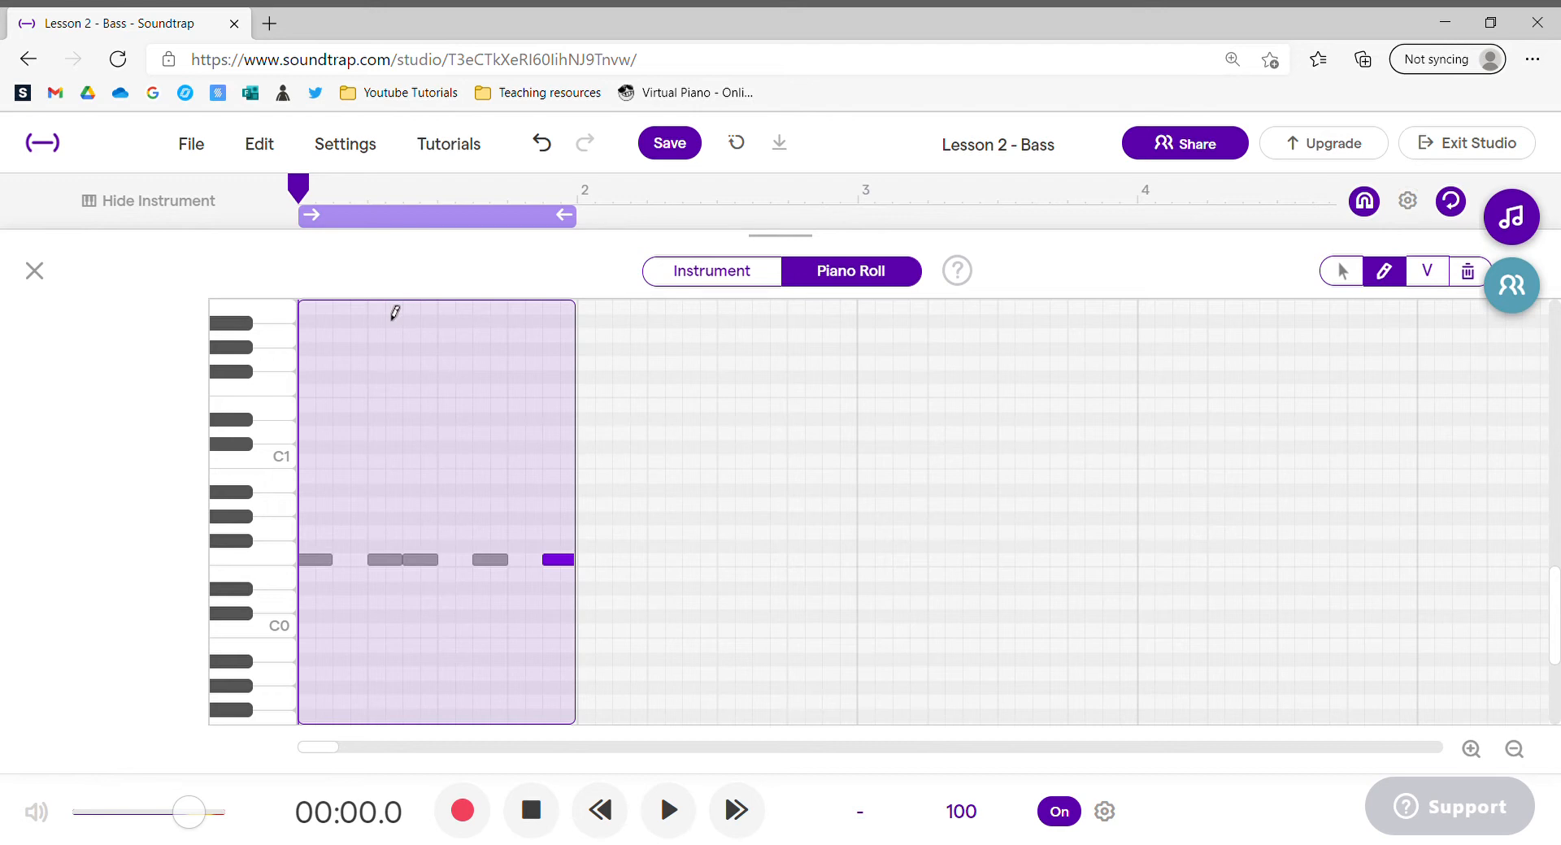
# - Play back the one-bar bass pattern, stop it and close the piano roll
pyautogui.press('space')
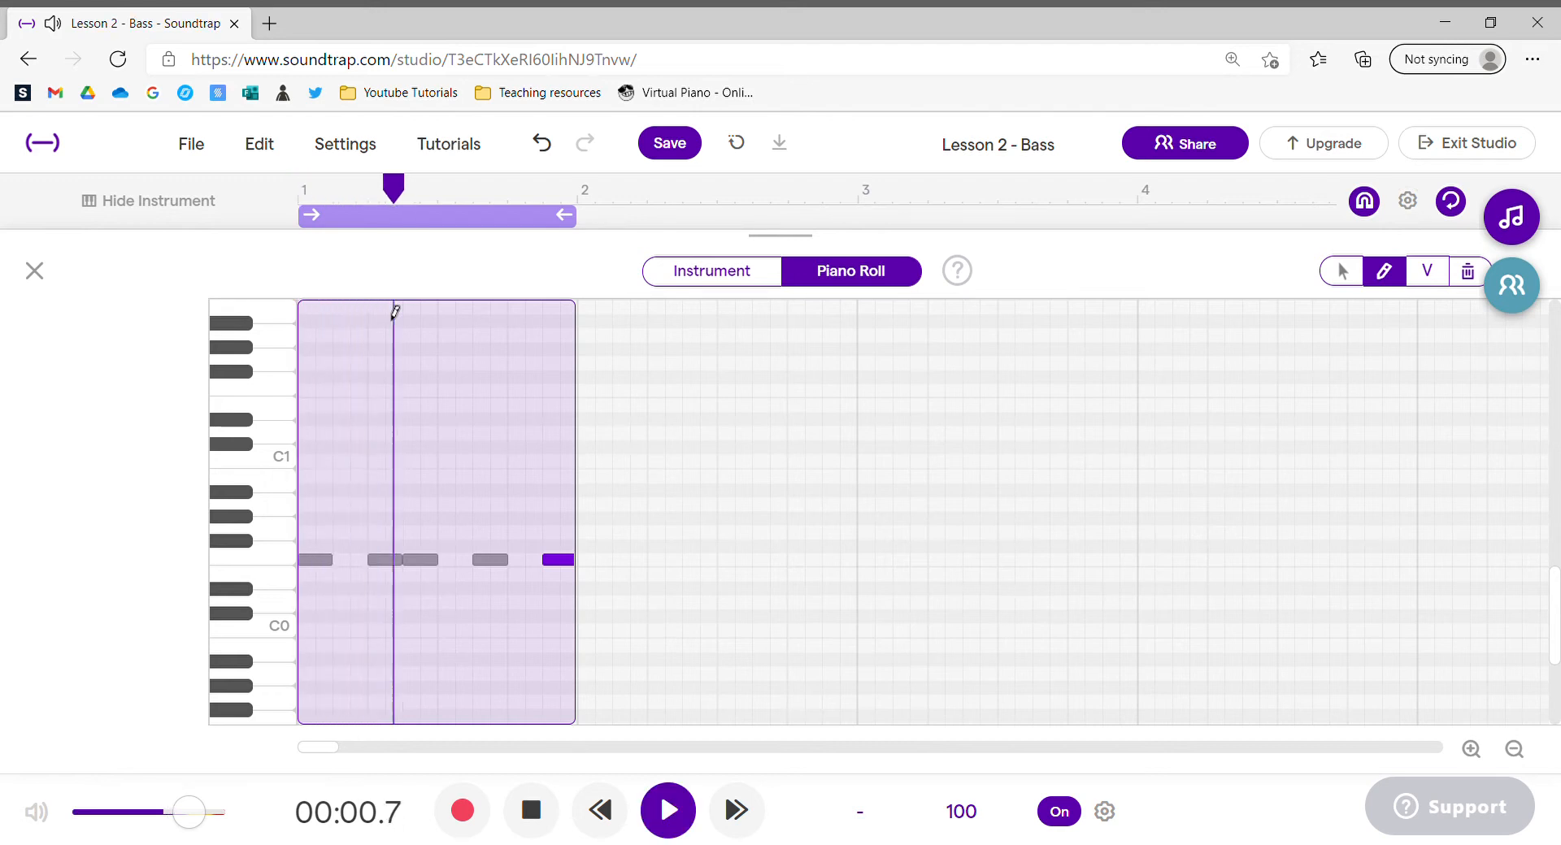
pyautogui.press('space')
pyautogui.hotkey('ctrl', 'l')
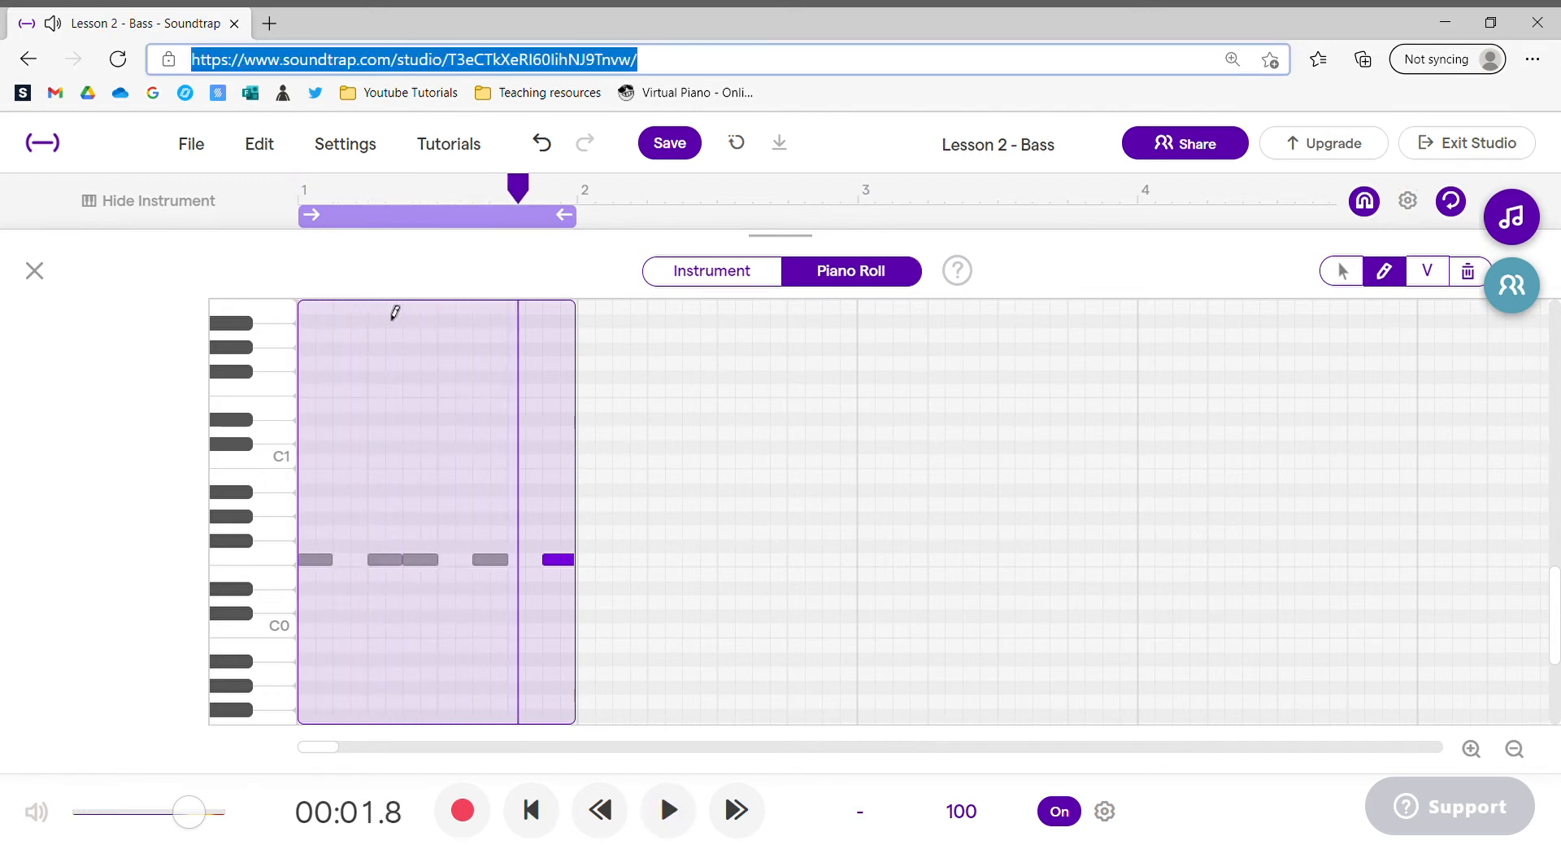
pyautogui.click(34, 269)
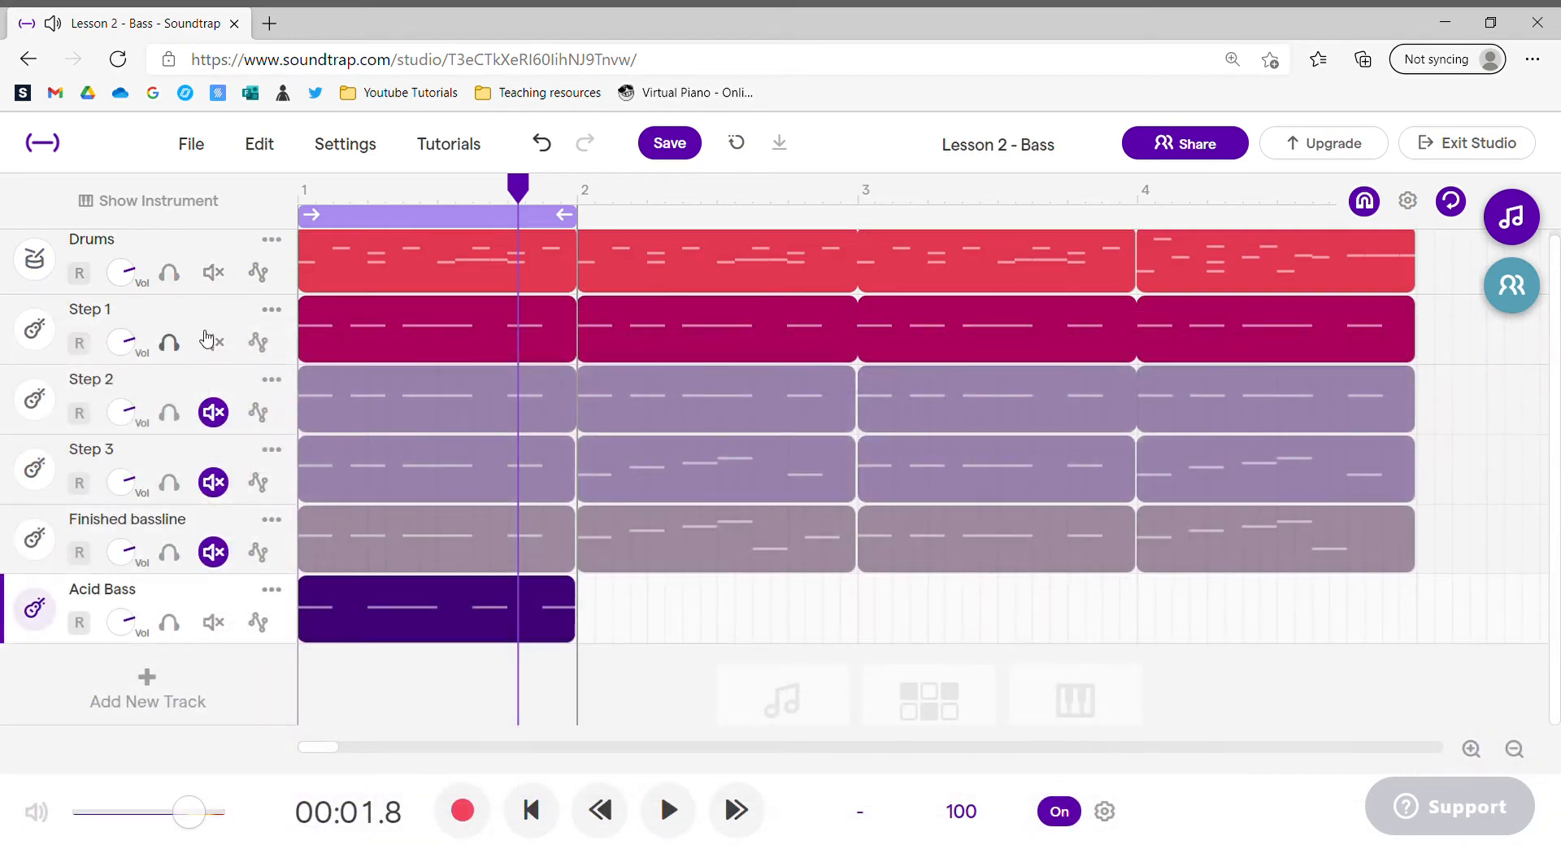
# - Mute the Step 1 track and play the one-bar loop from the start, checking the Acid Bass notes in the piano roll
pyautogui.click(213, 342)
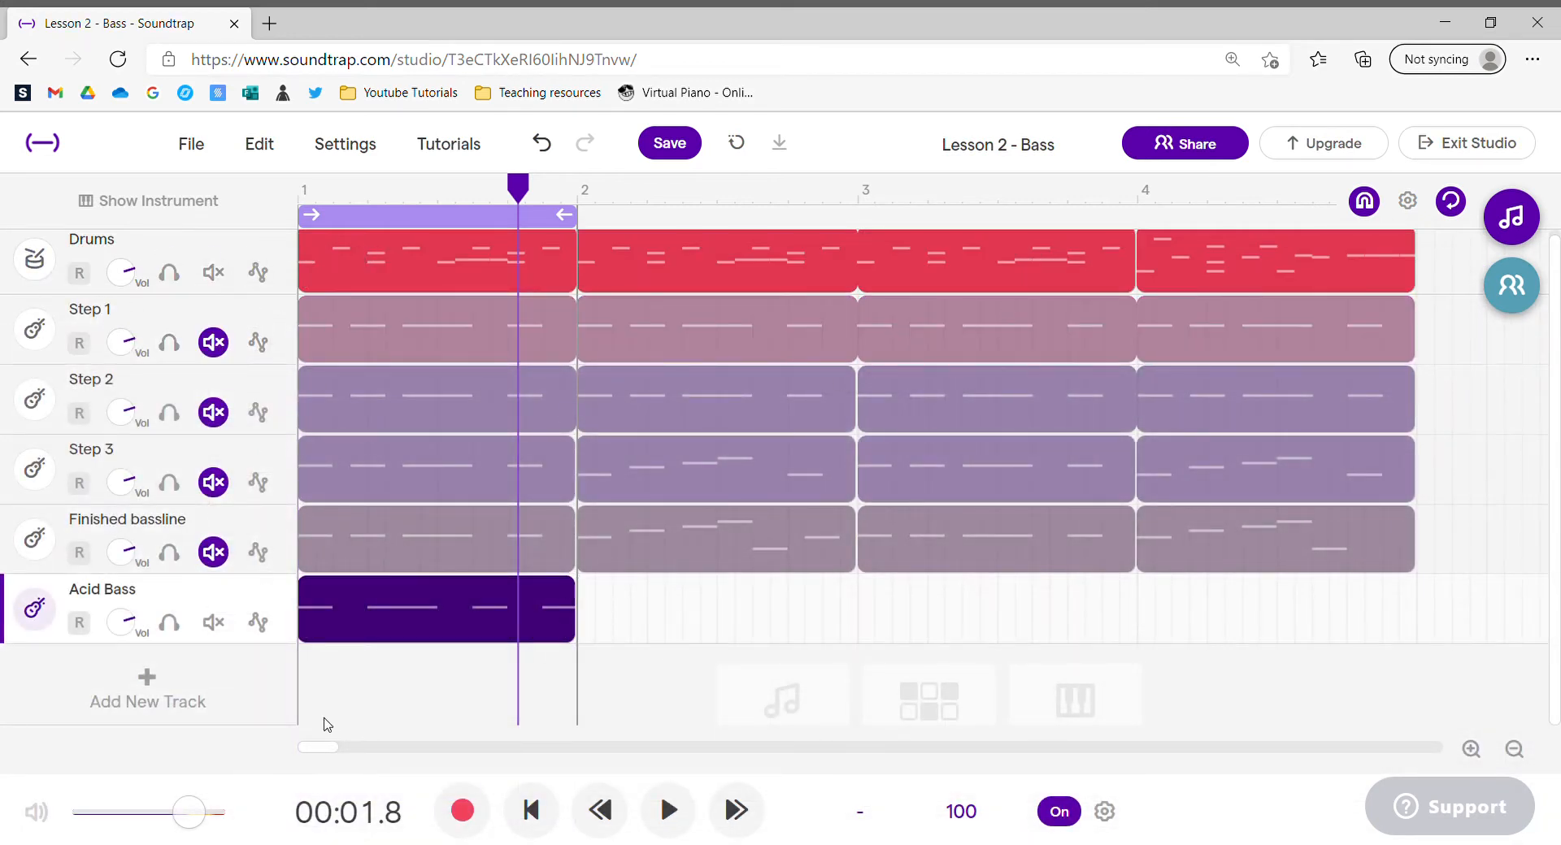
pyautogui.click(531, 810)
pyautogui.press('space')
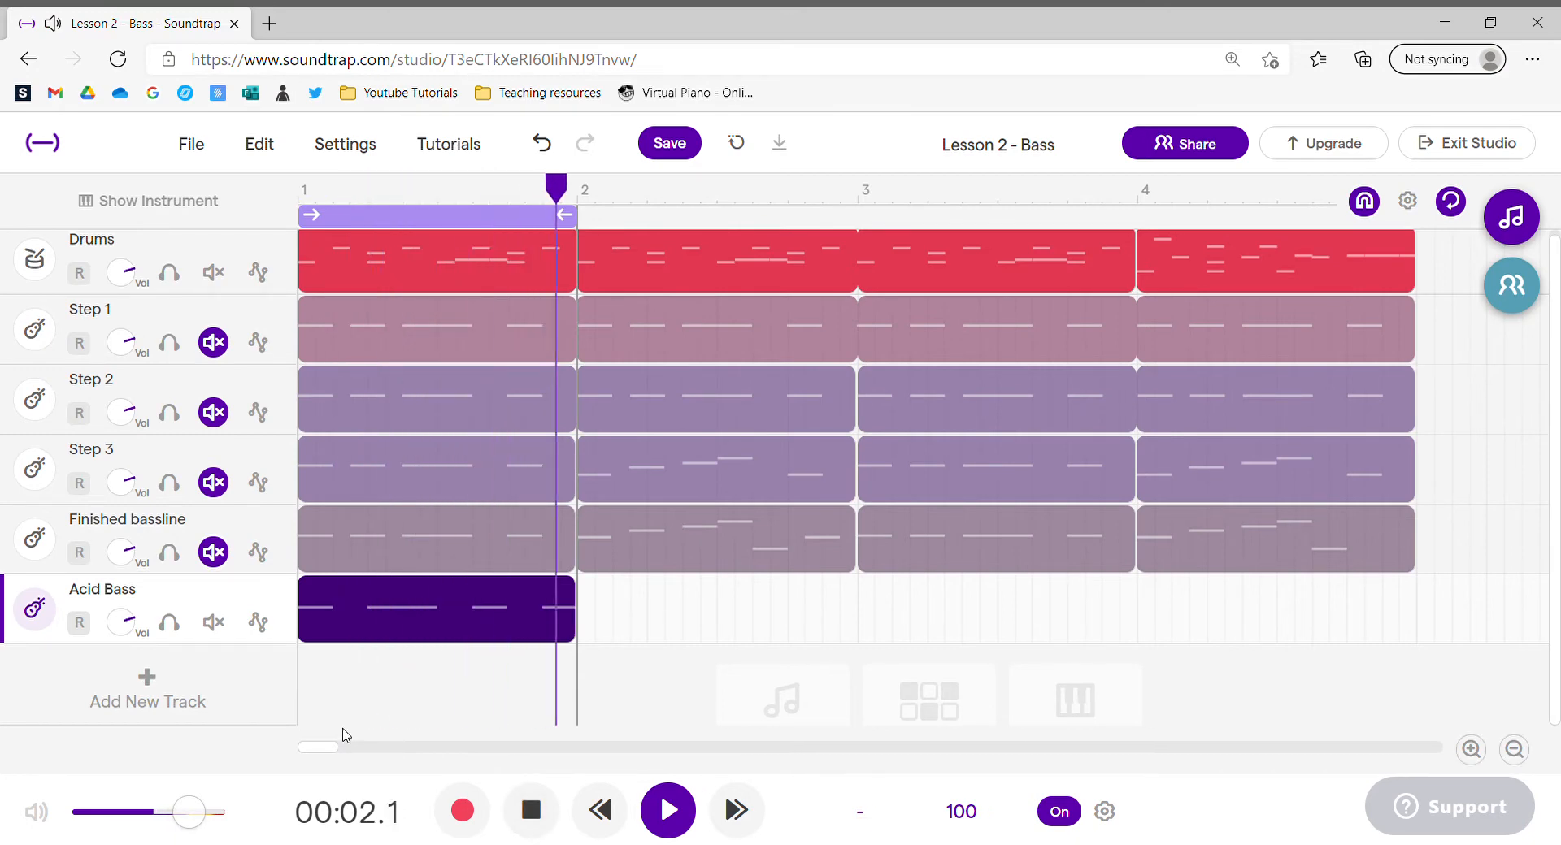
pyautogui.click(48, 608)
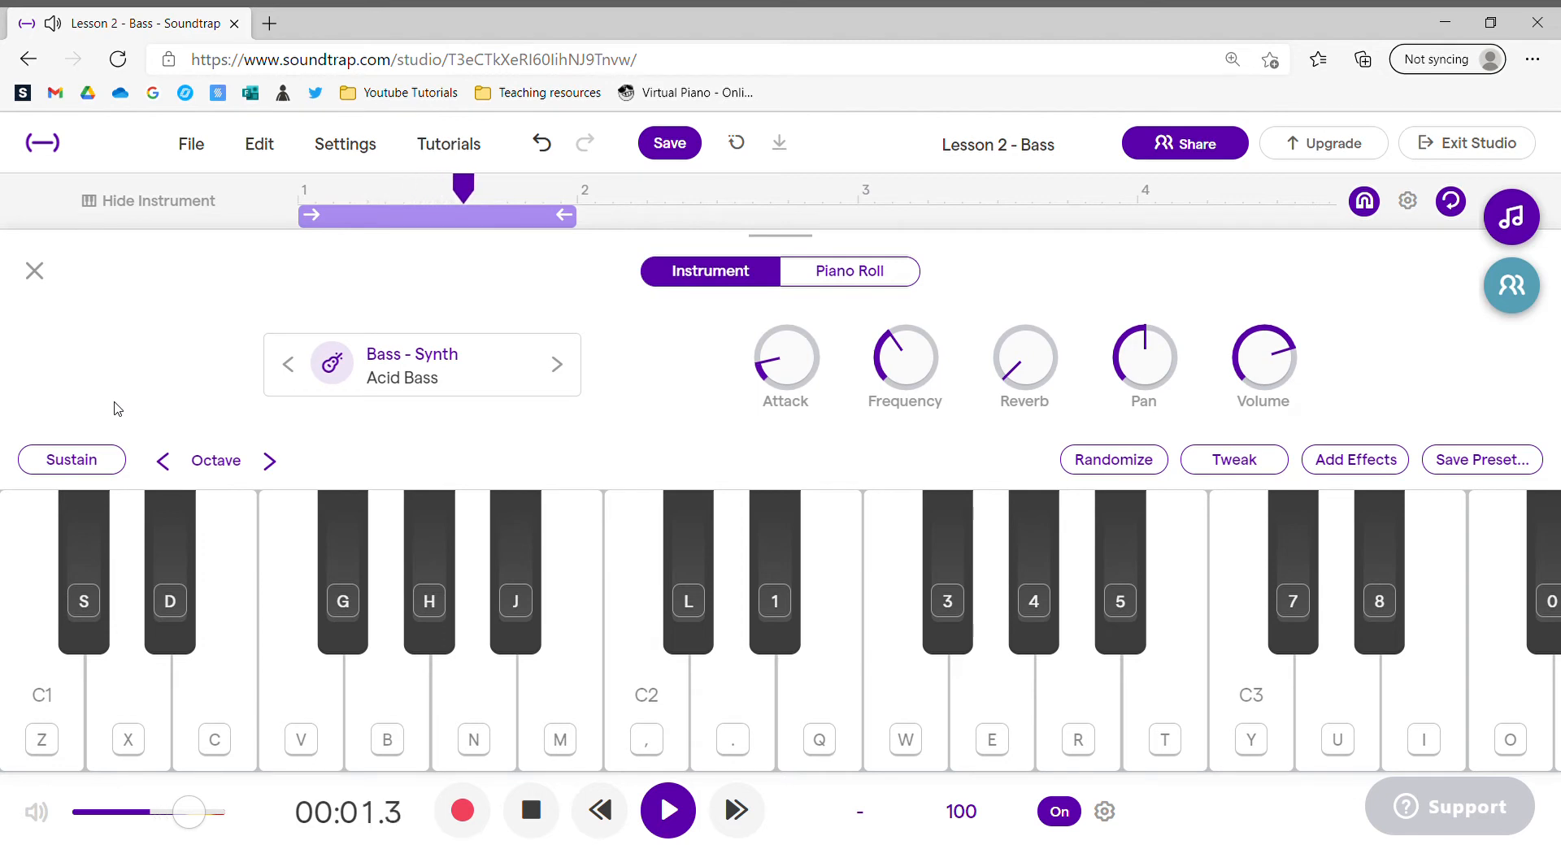
pyautogui.click(849, 275)
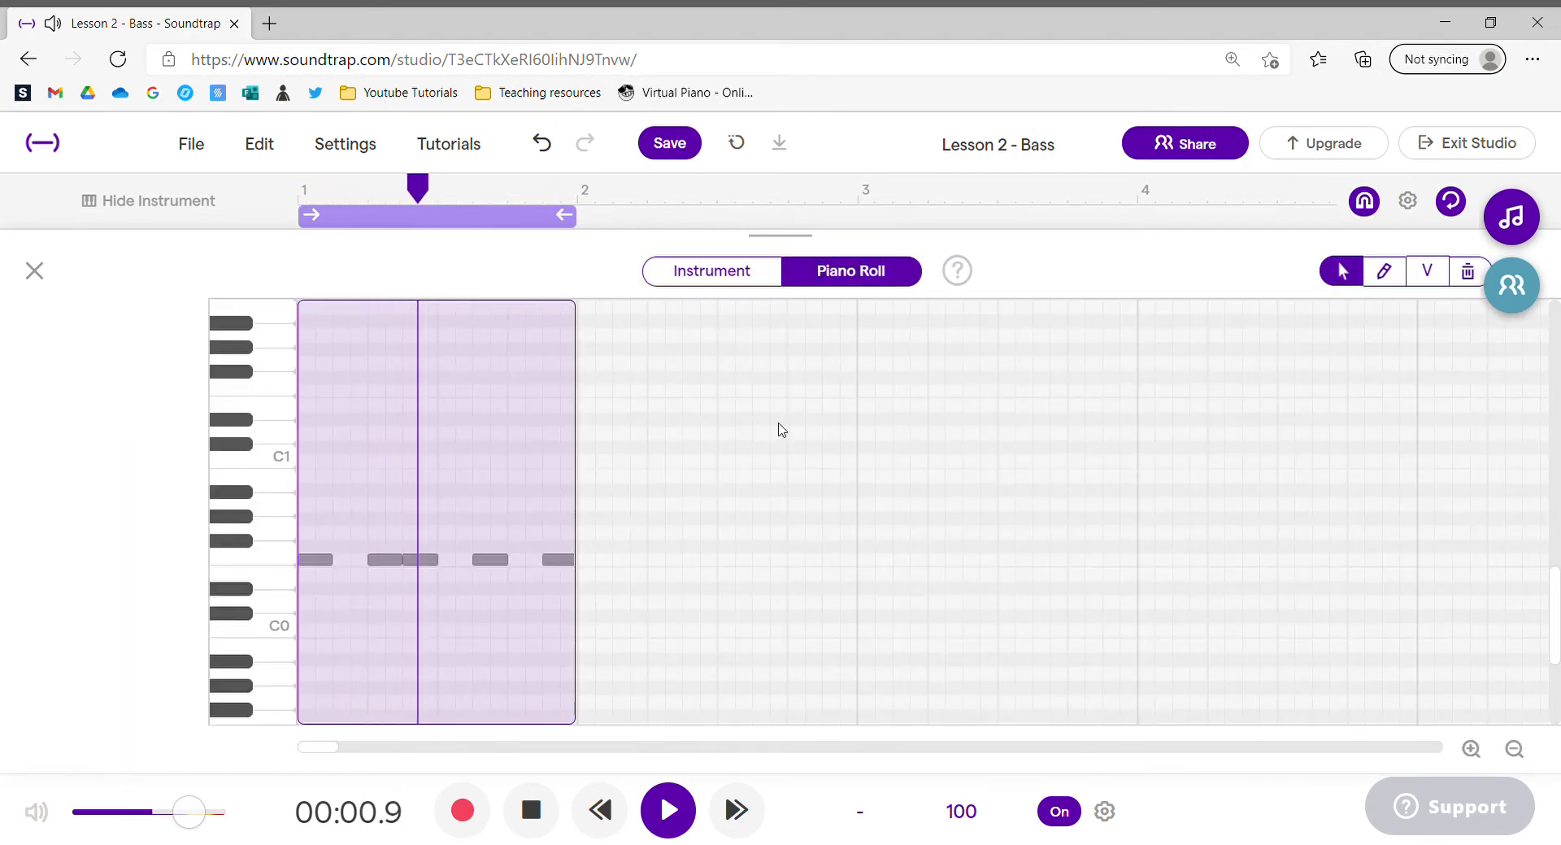
pyautogui.press('space')
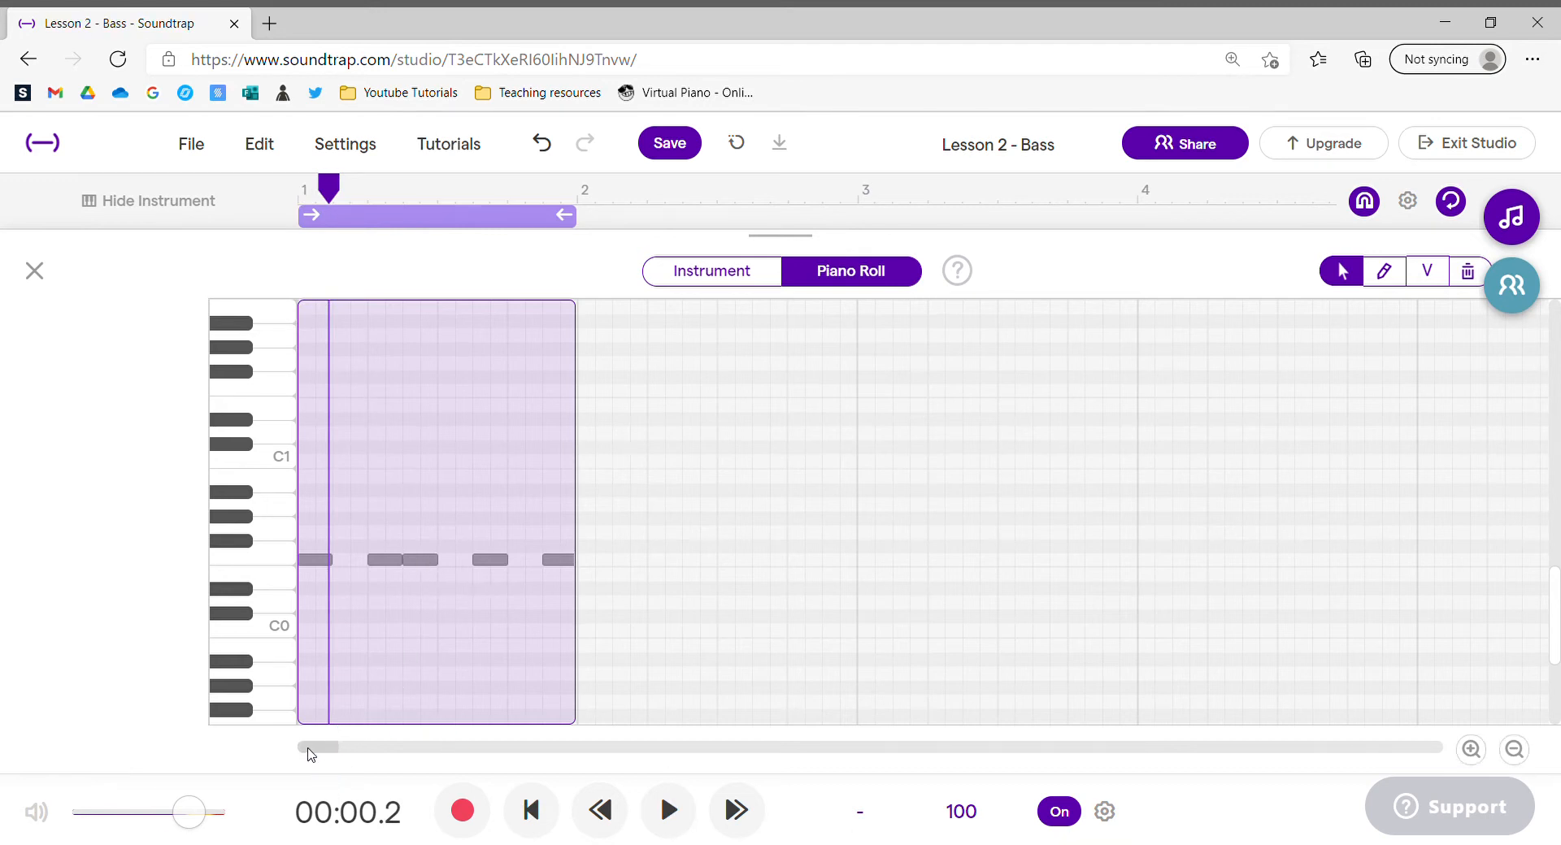
pyautogui.click(36, 273)
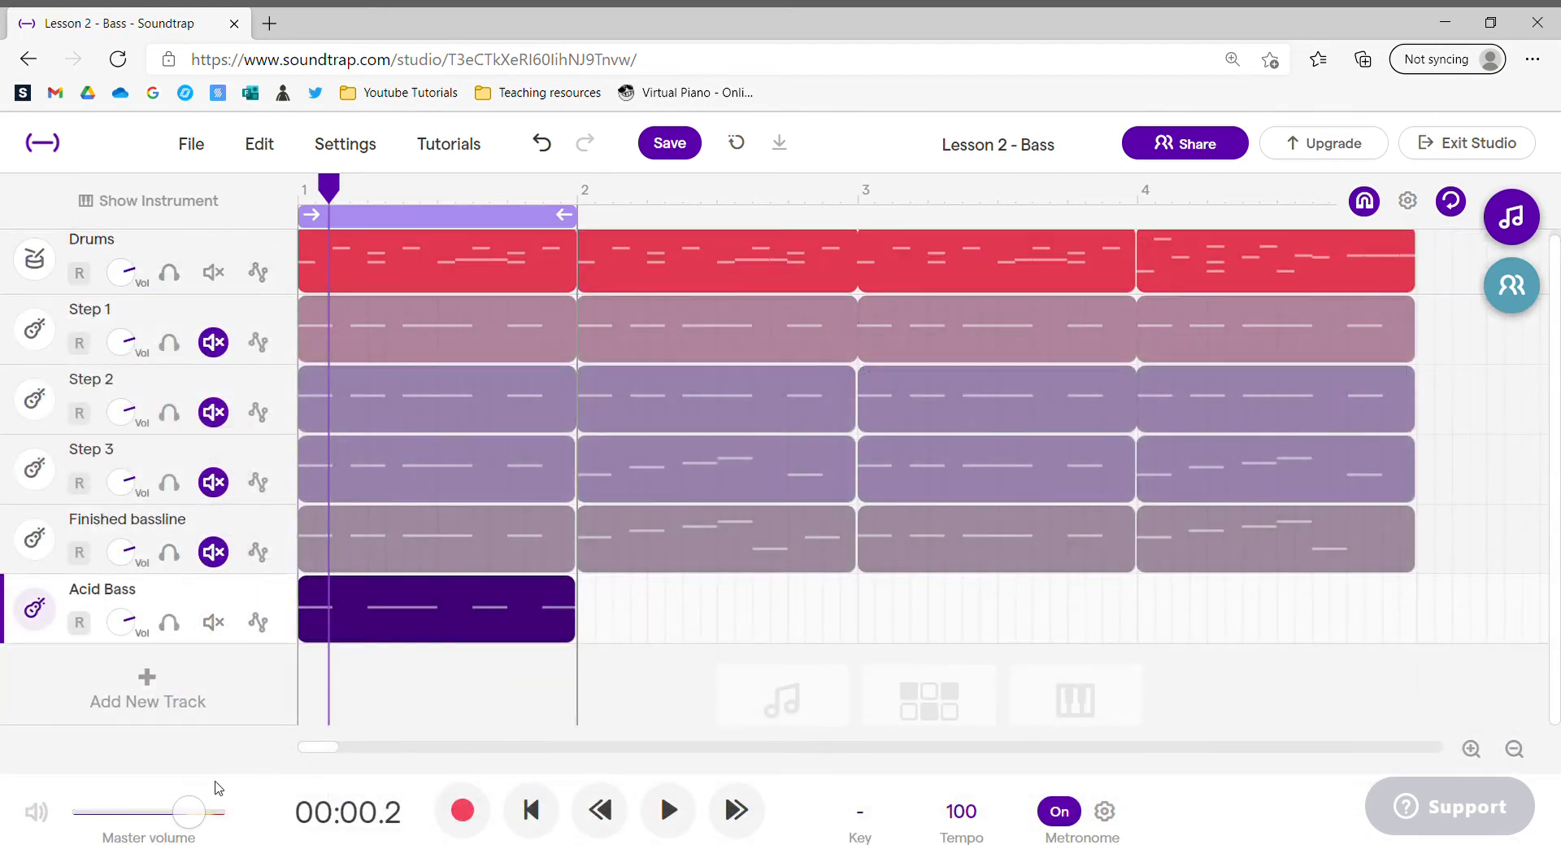
# - Change the Acid Bass track's preset to Attack Bass in the Bass - Synth category and audition a low key
pyautogui.click(35, 608)
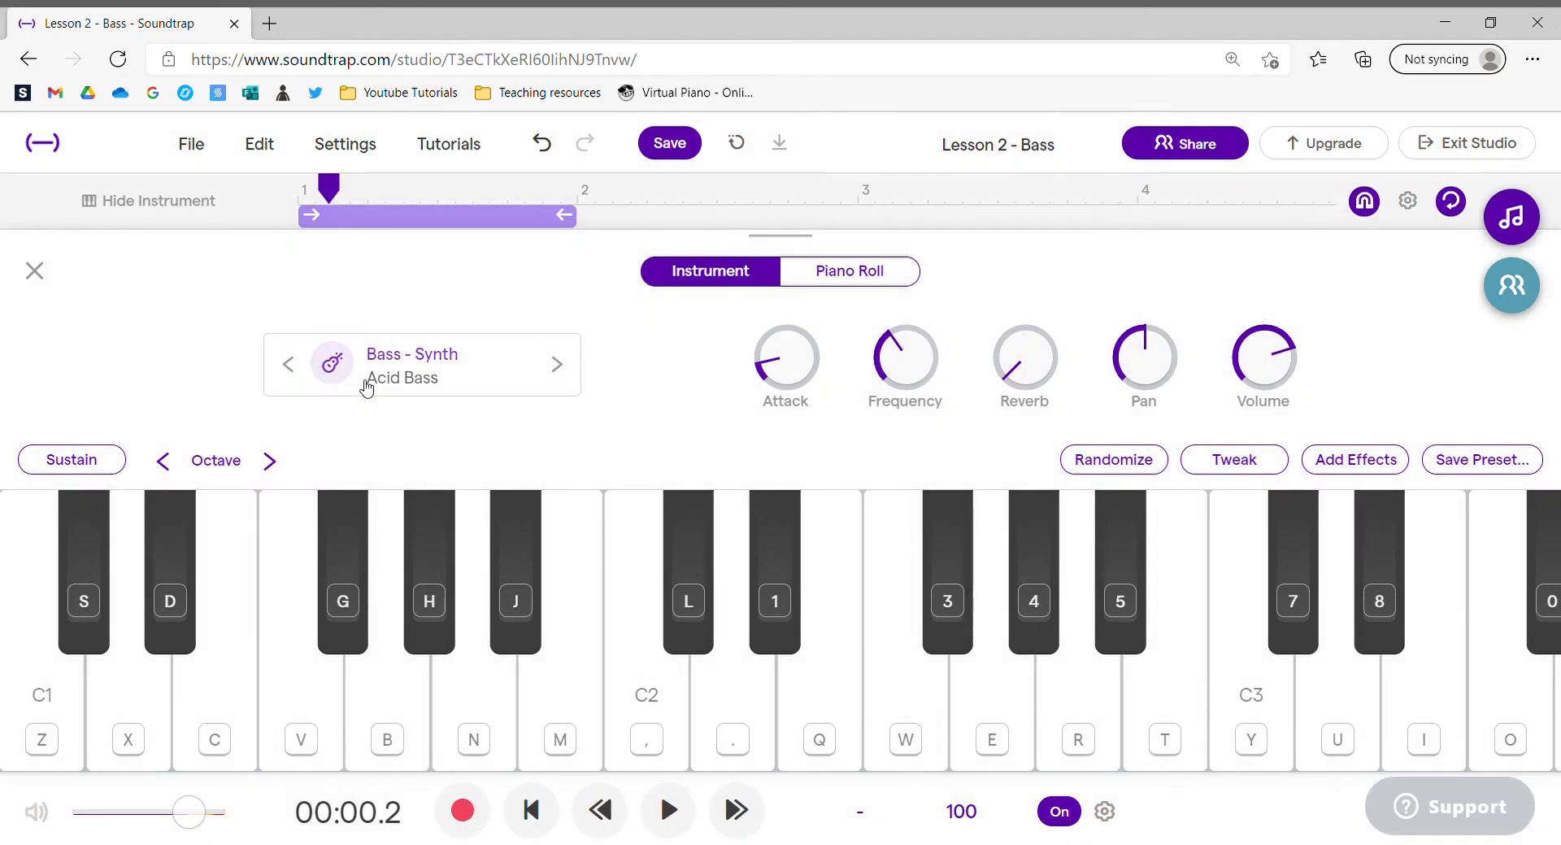
pyautogui.click(416, 388)
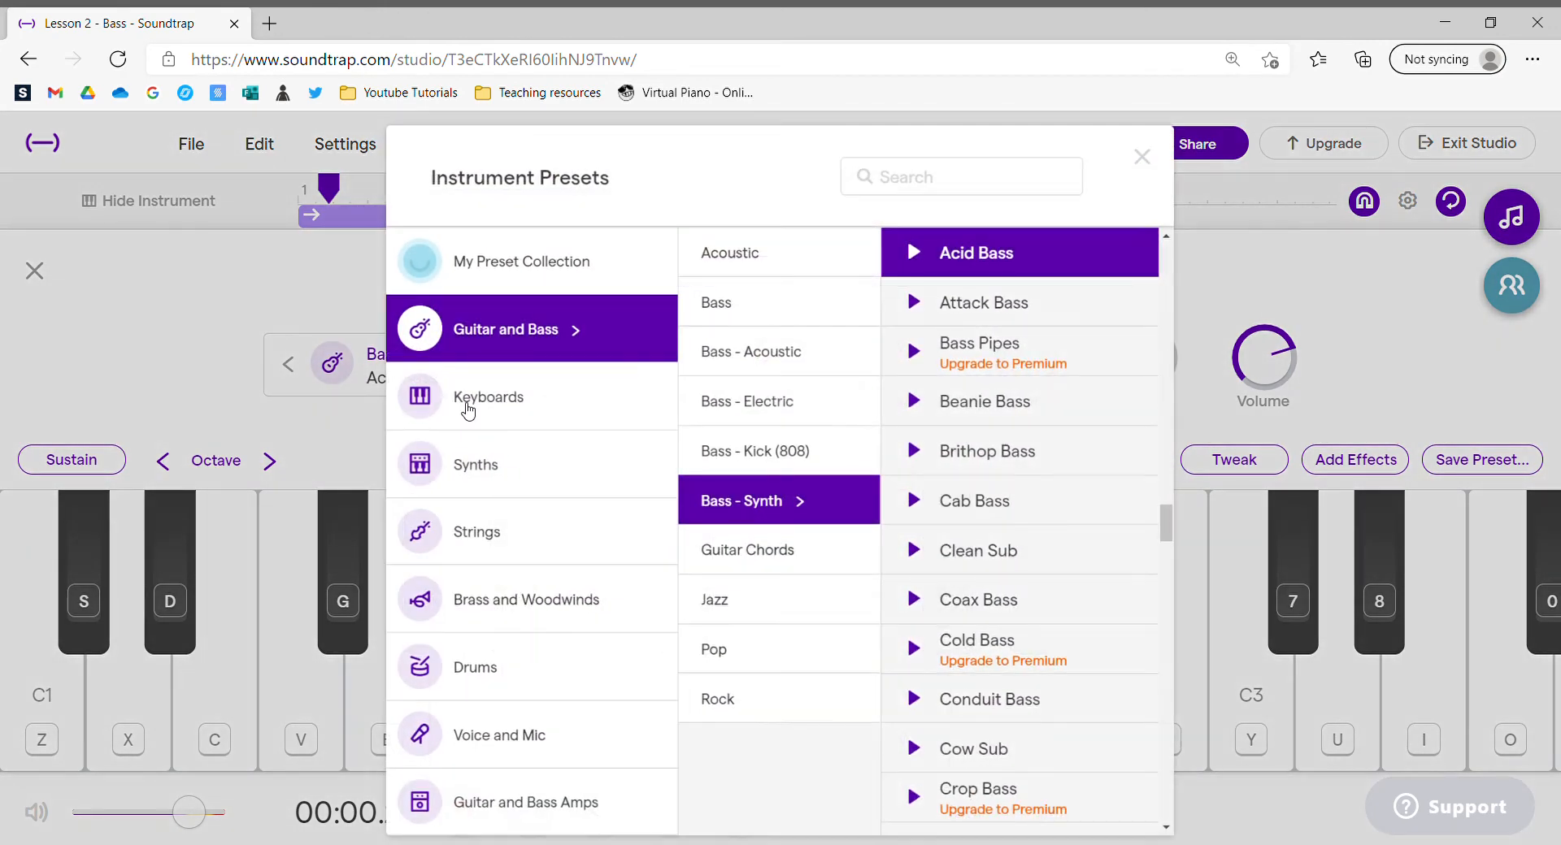
pyautogui.click(989, 316)
pyautogui.click(275, 647)
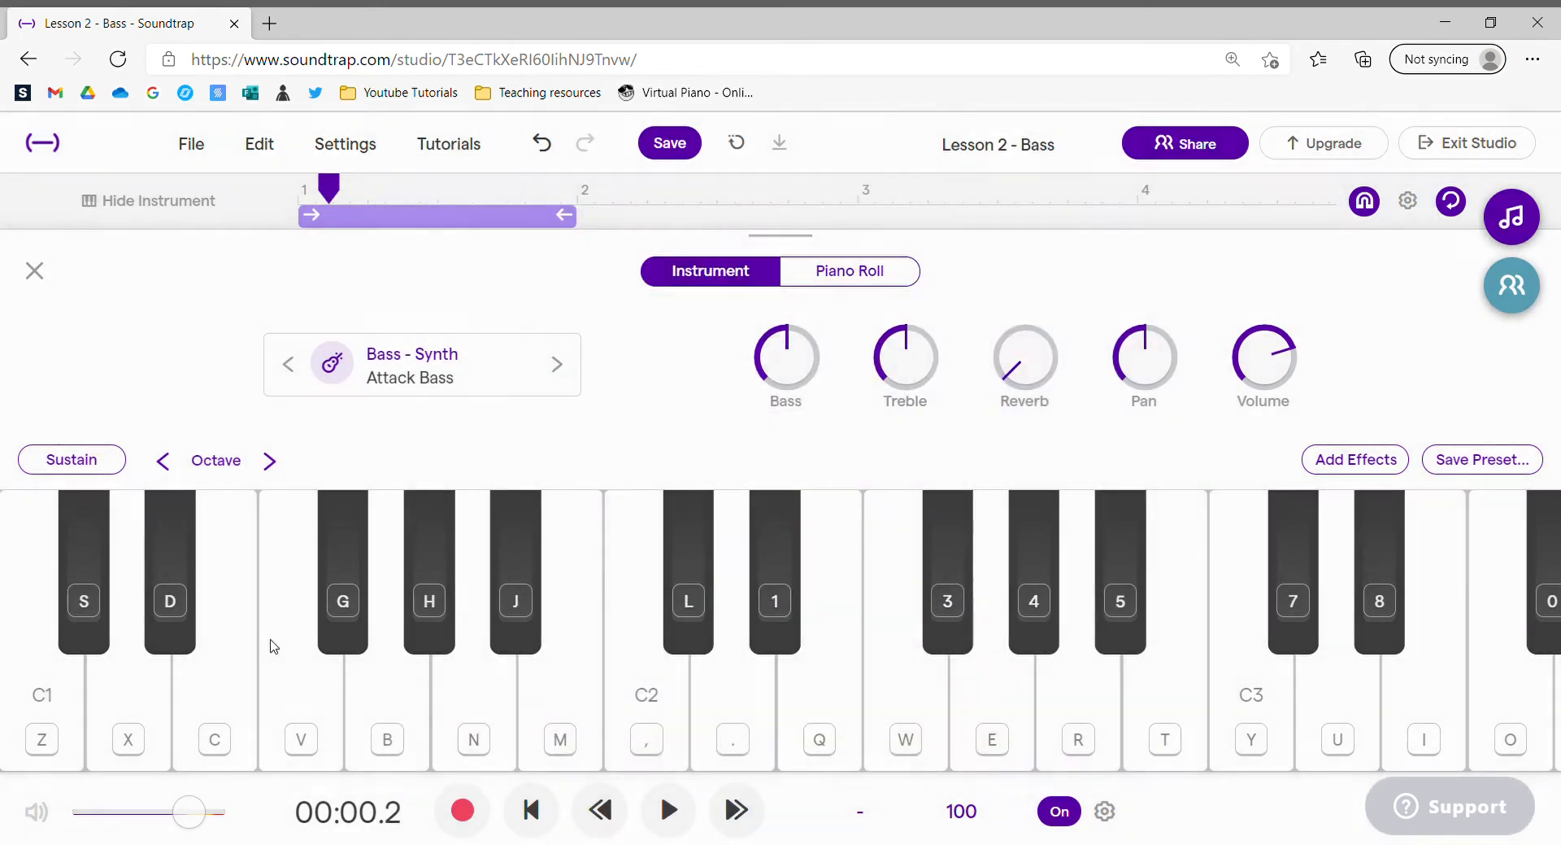
pyautogui.click(276, 647)
pyautogui.click(276, 647)
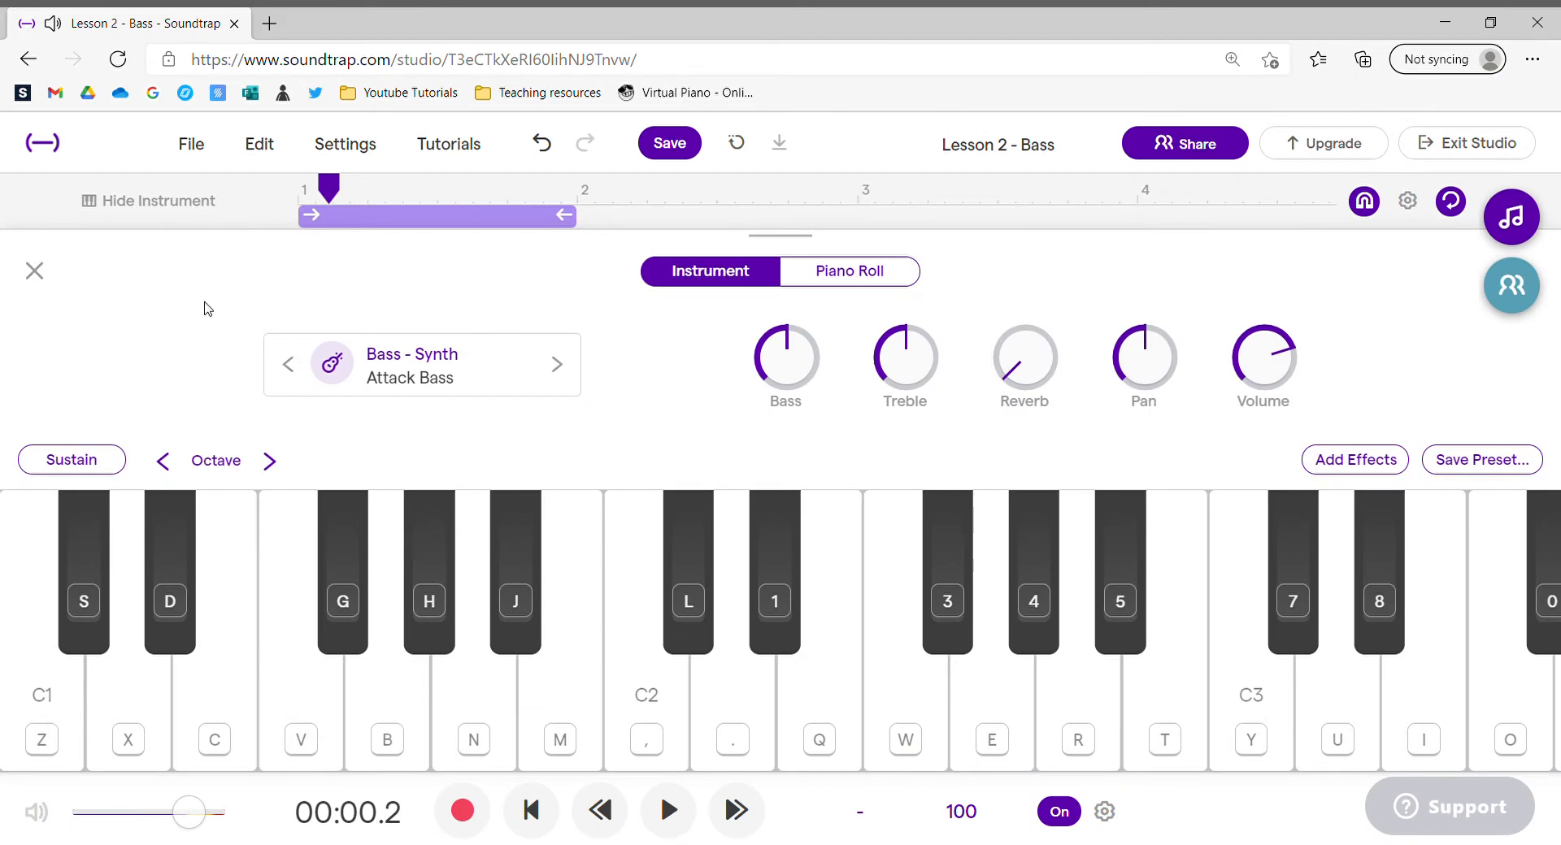
pyautogui.click(34, 271)
# - Play the bar with the new sound and repeat the Attack Bass clip across all four bars
pyautogui.press('space')
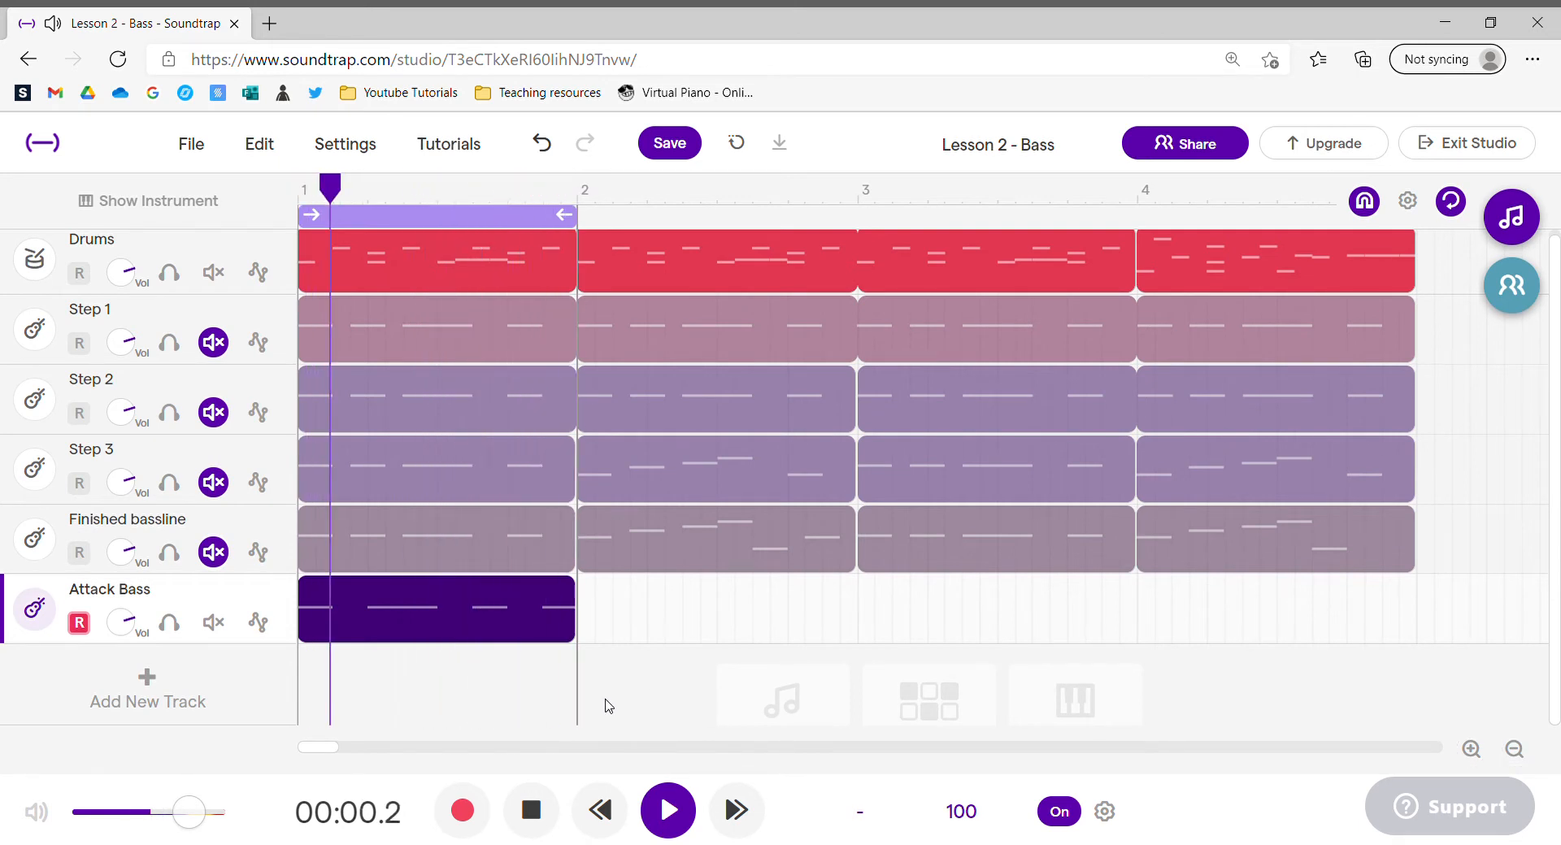
pyautogui.press('space')
pyautogui.moveTo(391, 637)
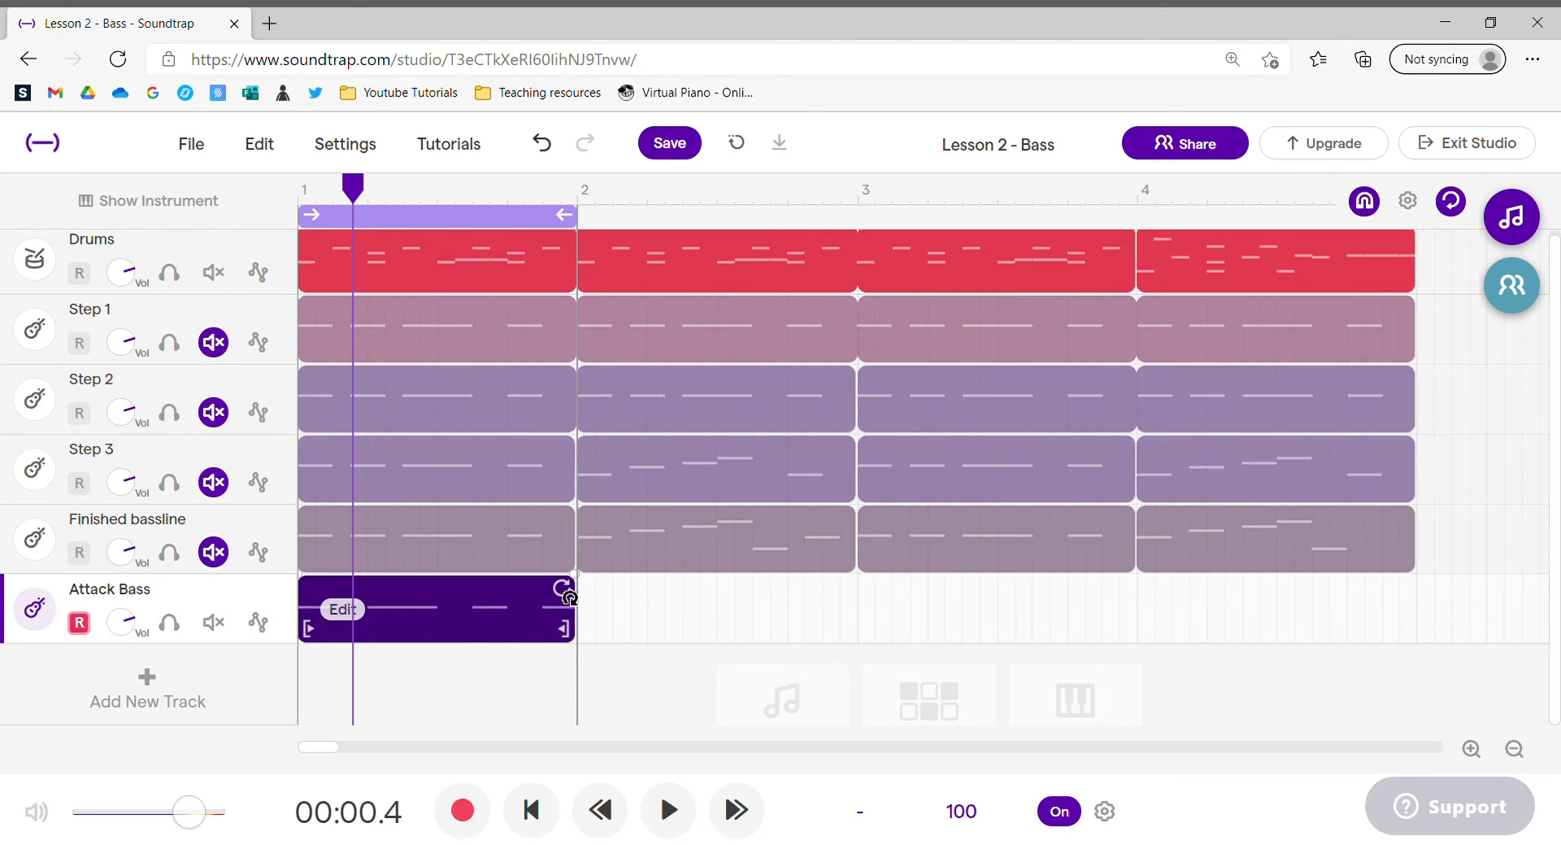
pyautogui.moveTo(570, 598); pyautogui.dragTo(1413, 600)
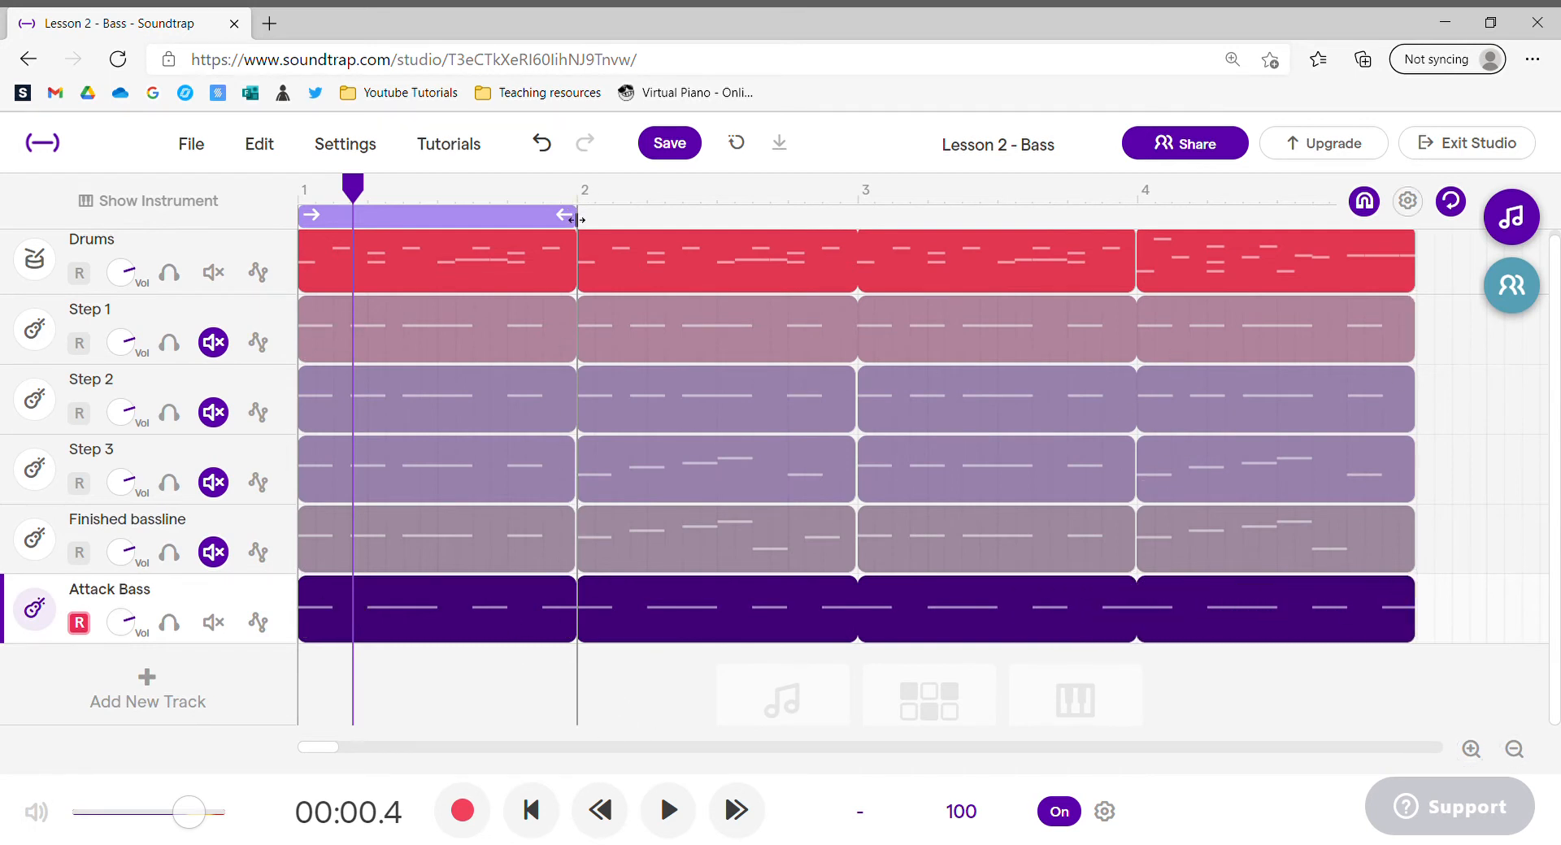
# - Extend the loop region to the end of bar 4 and play the four-bar bassline
pyautogui.moveTo(575, 226); pyautogui.dragTo(1409, 213)
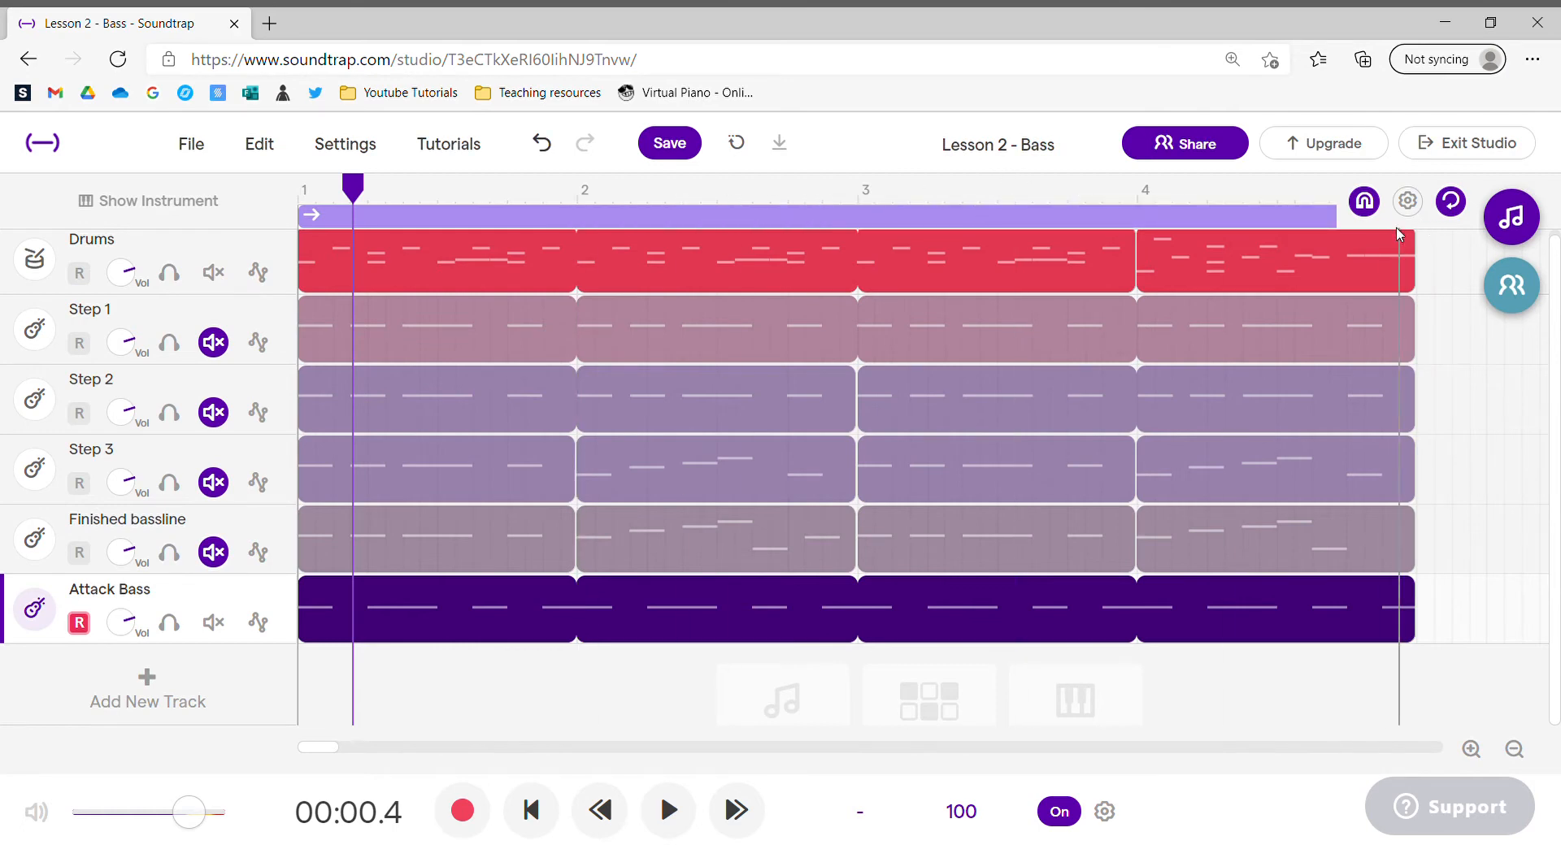
pyautogui.click(1407, 200)
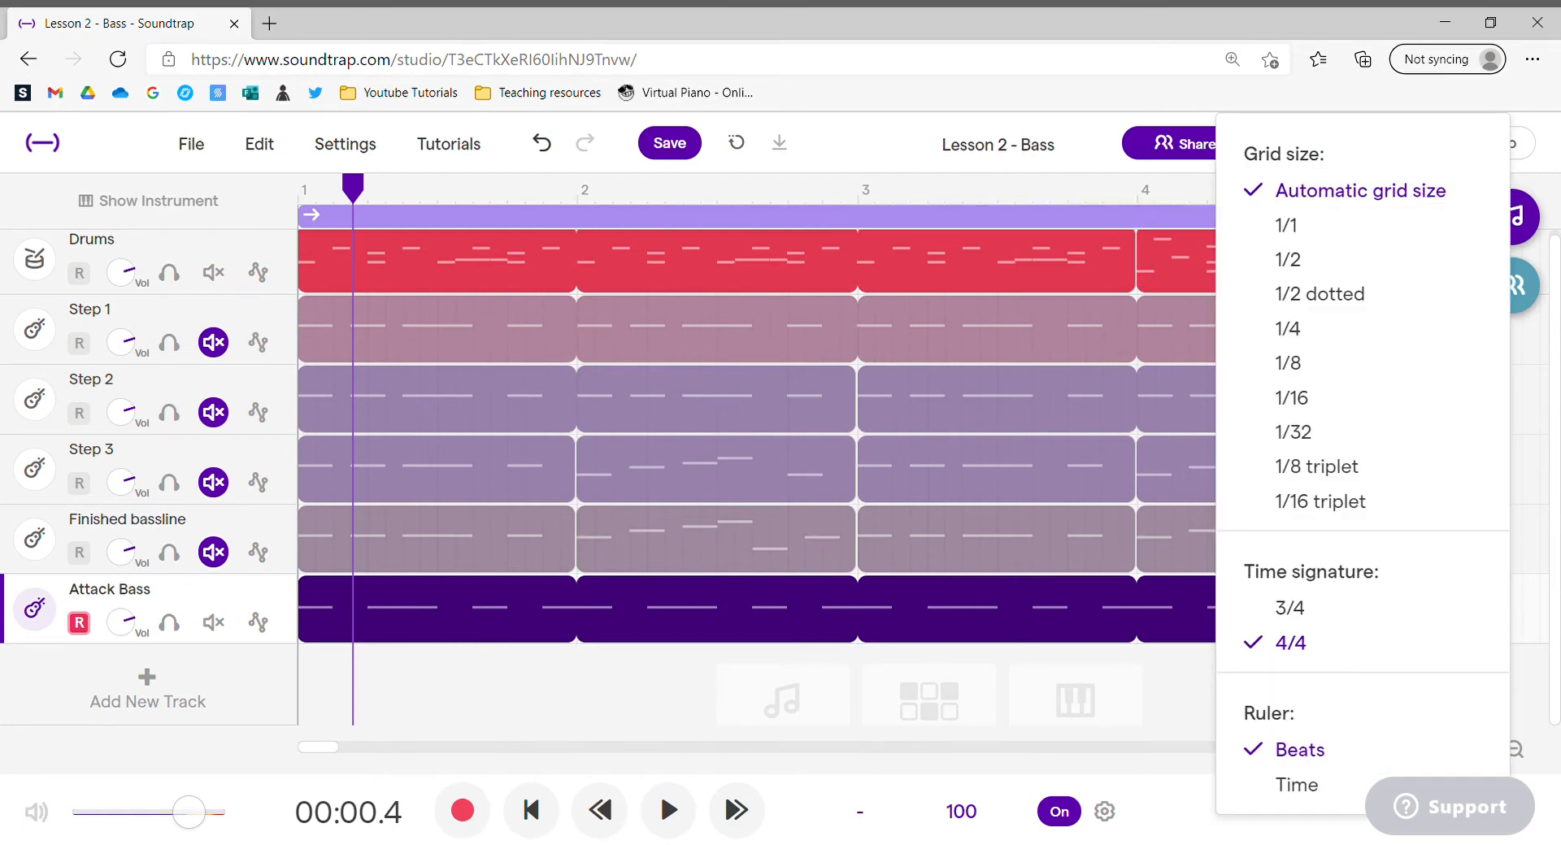
pyautogui.click(667, 810)
pyautogui.click(668, 810)
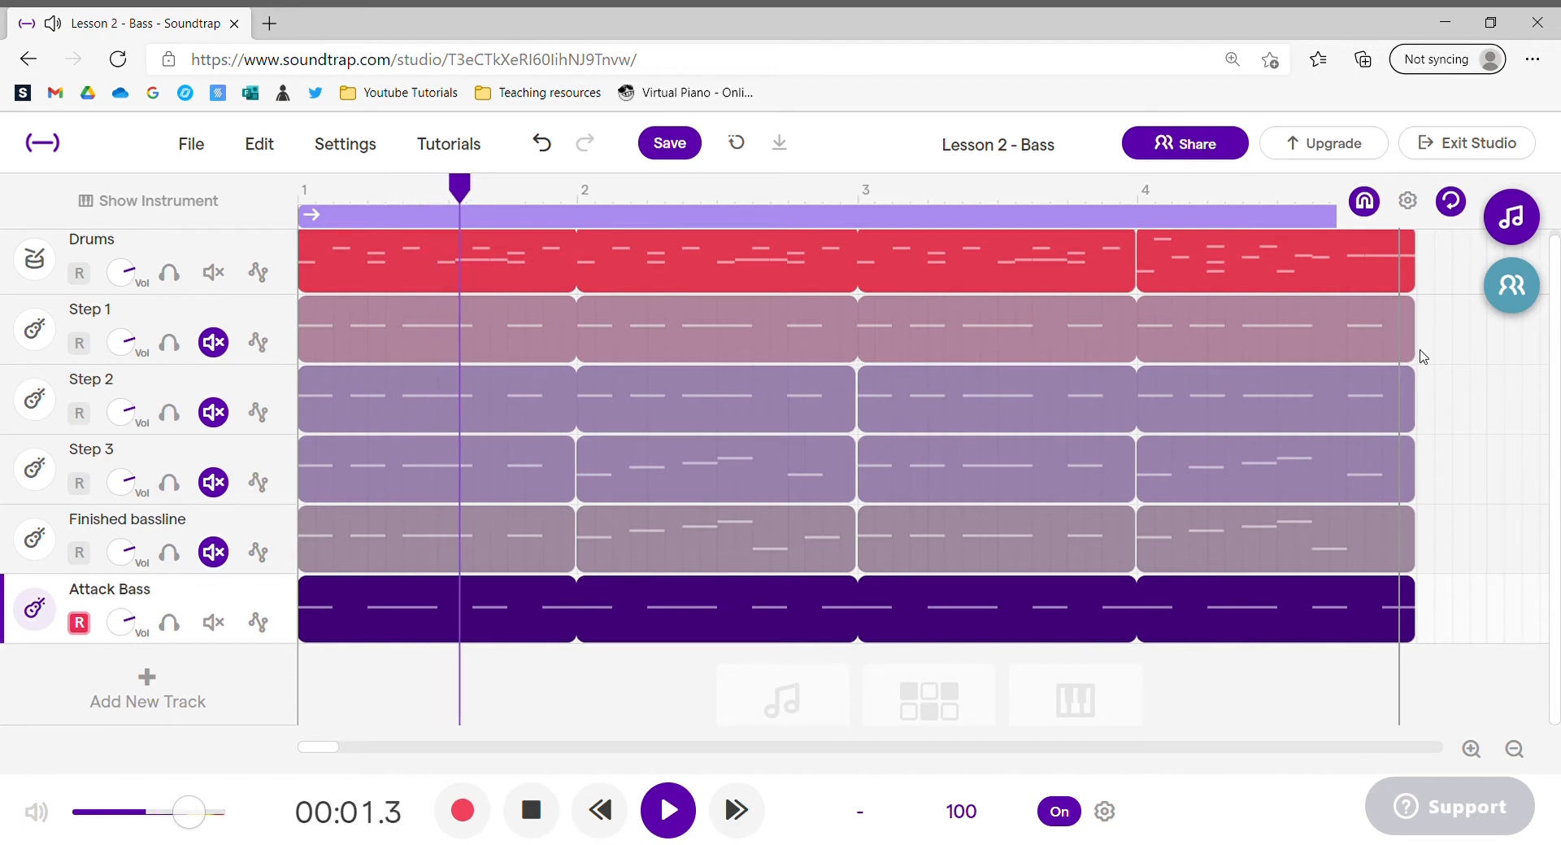
pyautogui.click(1513, 749)
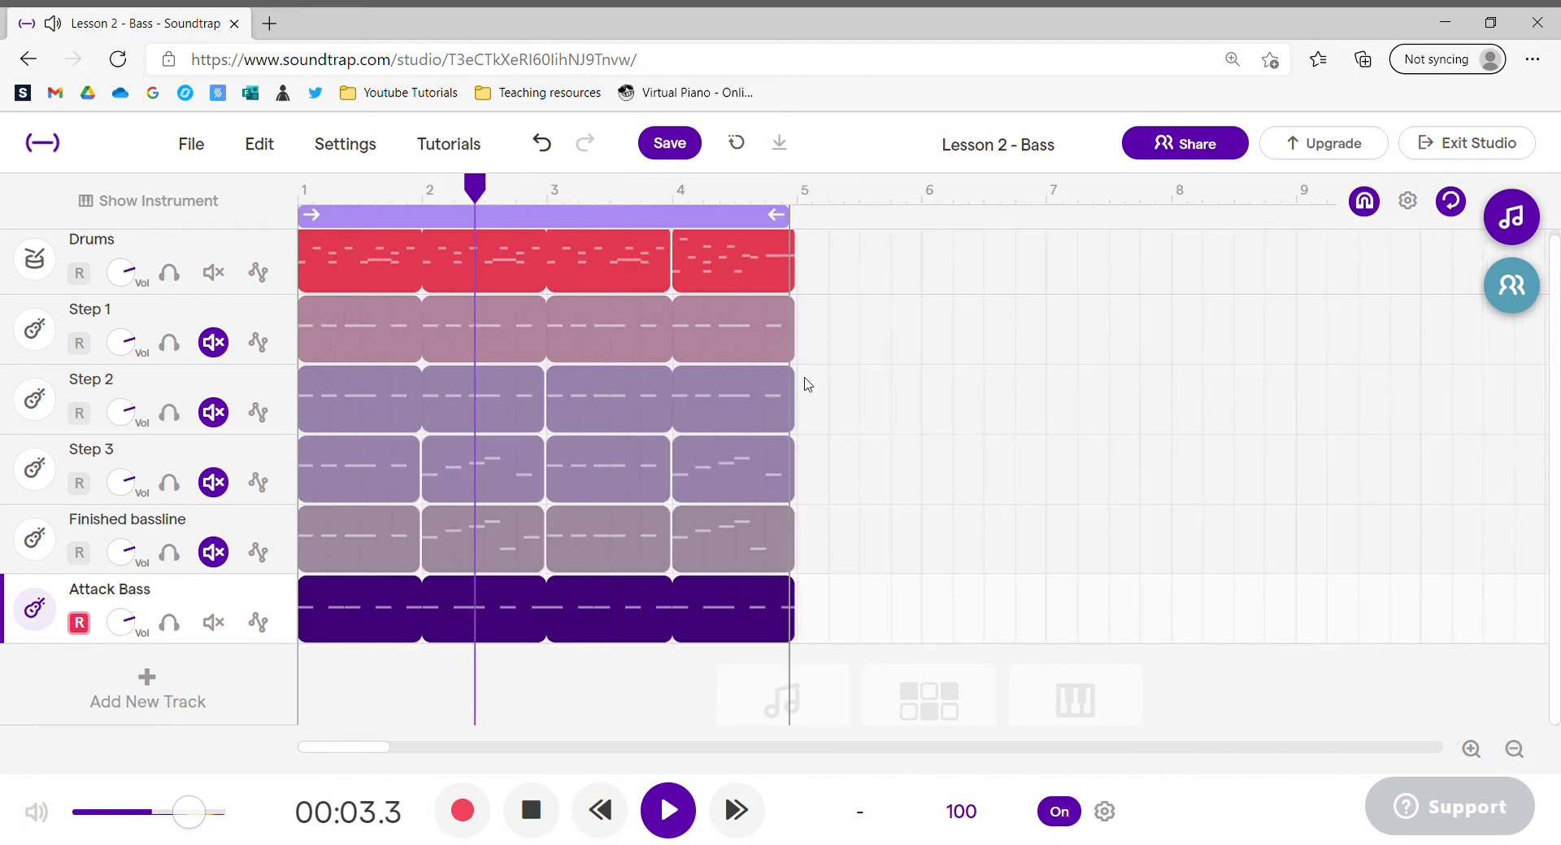
pyautogui.moveTo(789, 222); pyautogui.dragTo(807, 225)
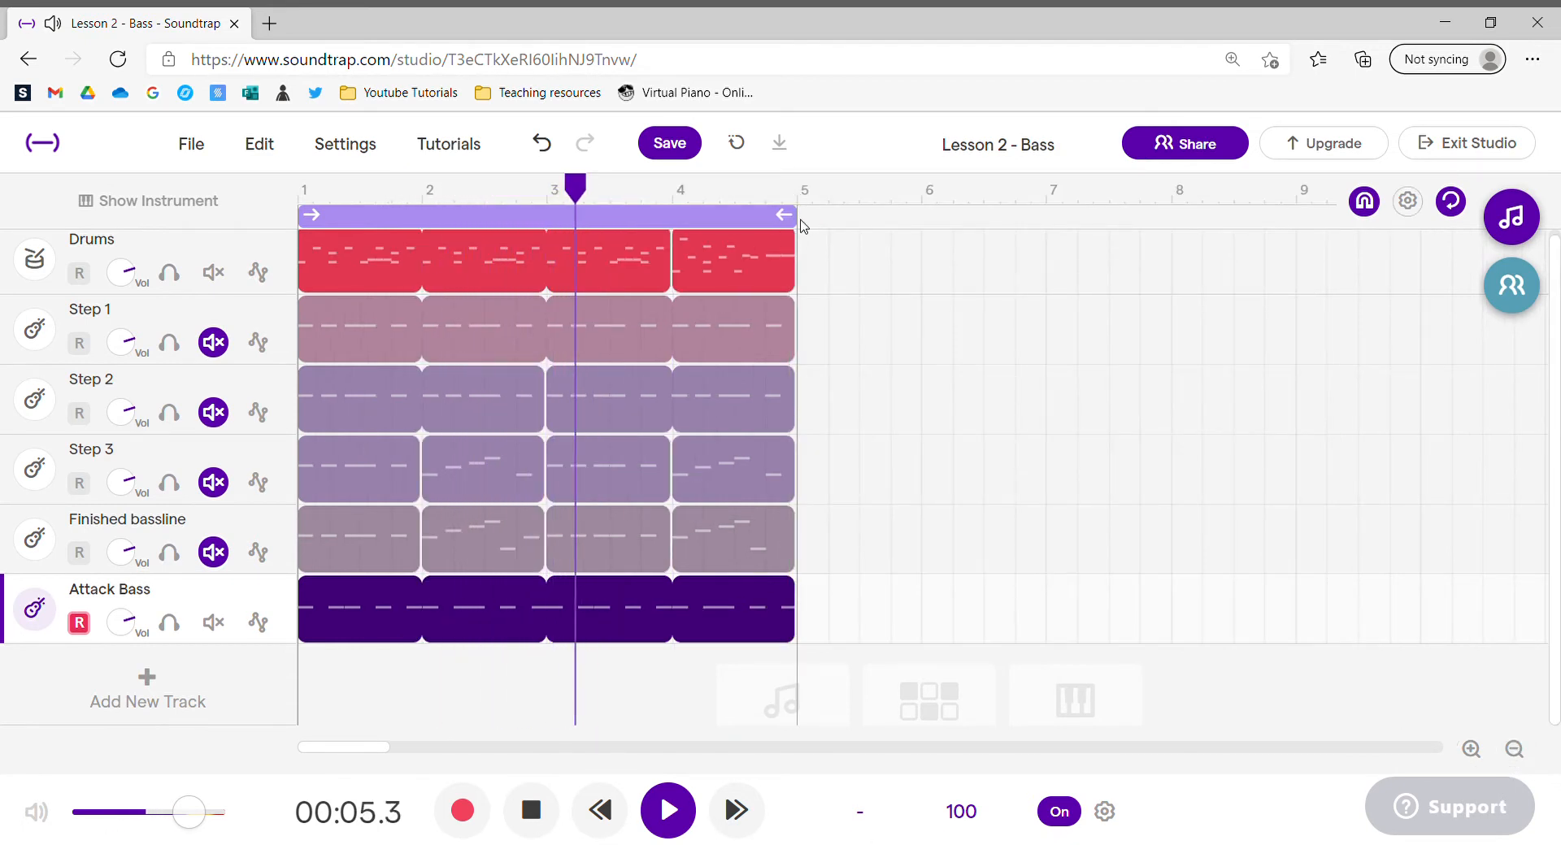
pyautogui.moveTo(720, 534)
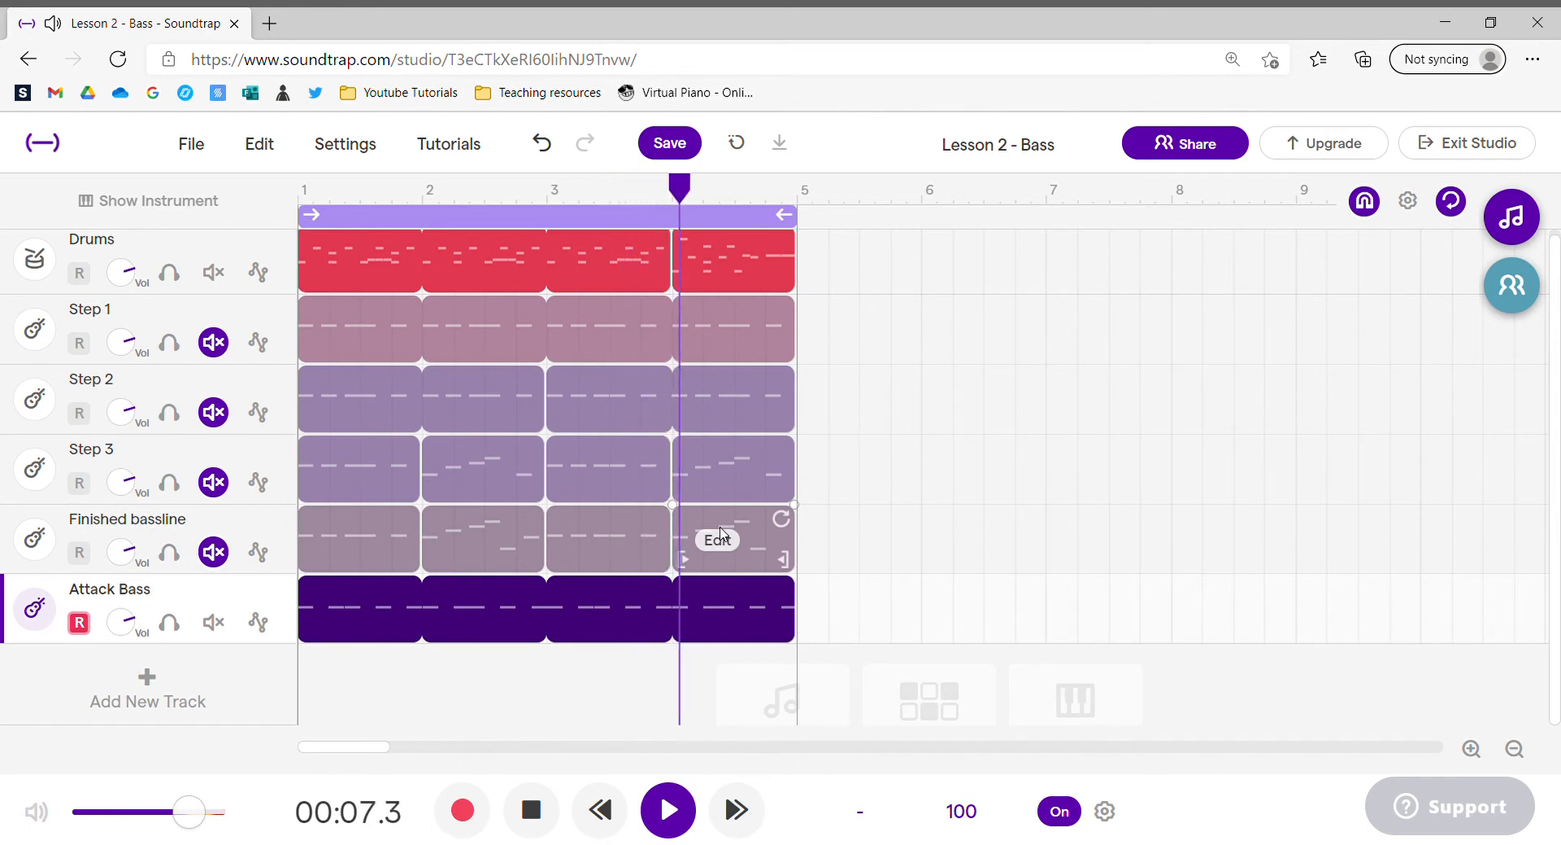
pyautogui.press('space')
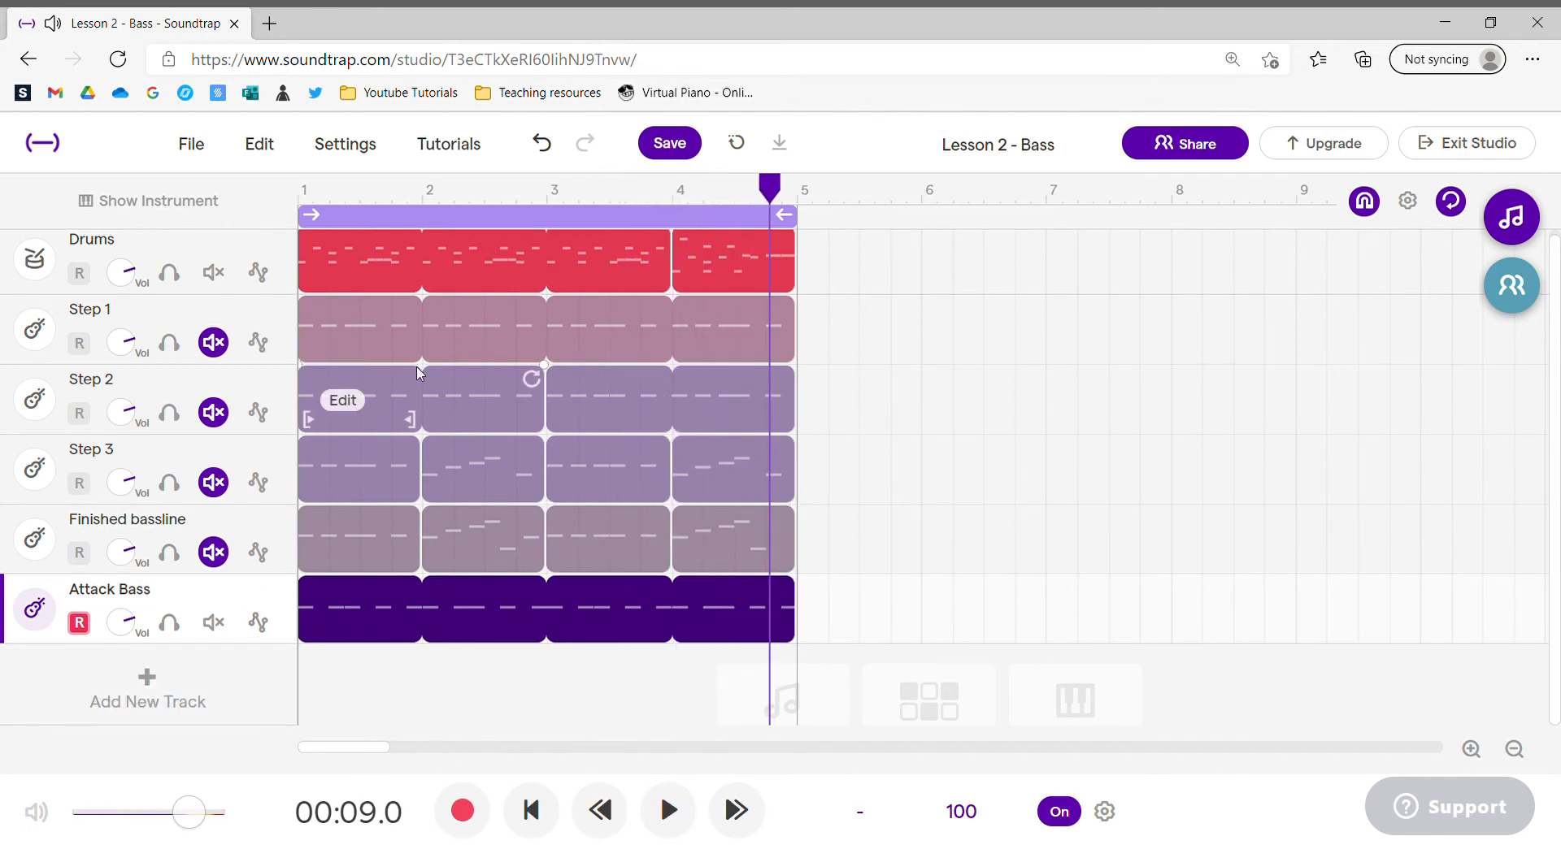
# - Unmute the Step 2 track, mute the Attack Bass track and play the four-bar loop from the start
pyautogui.click(213, 413)
pyautogui.click(213, 622)
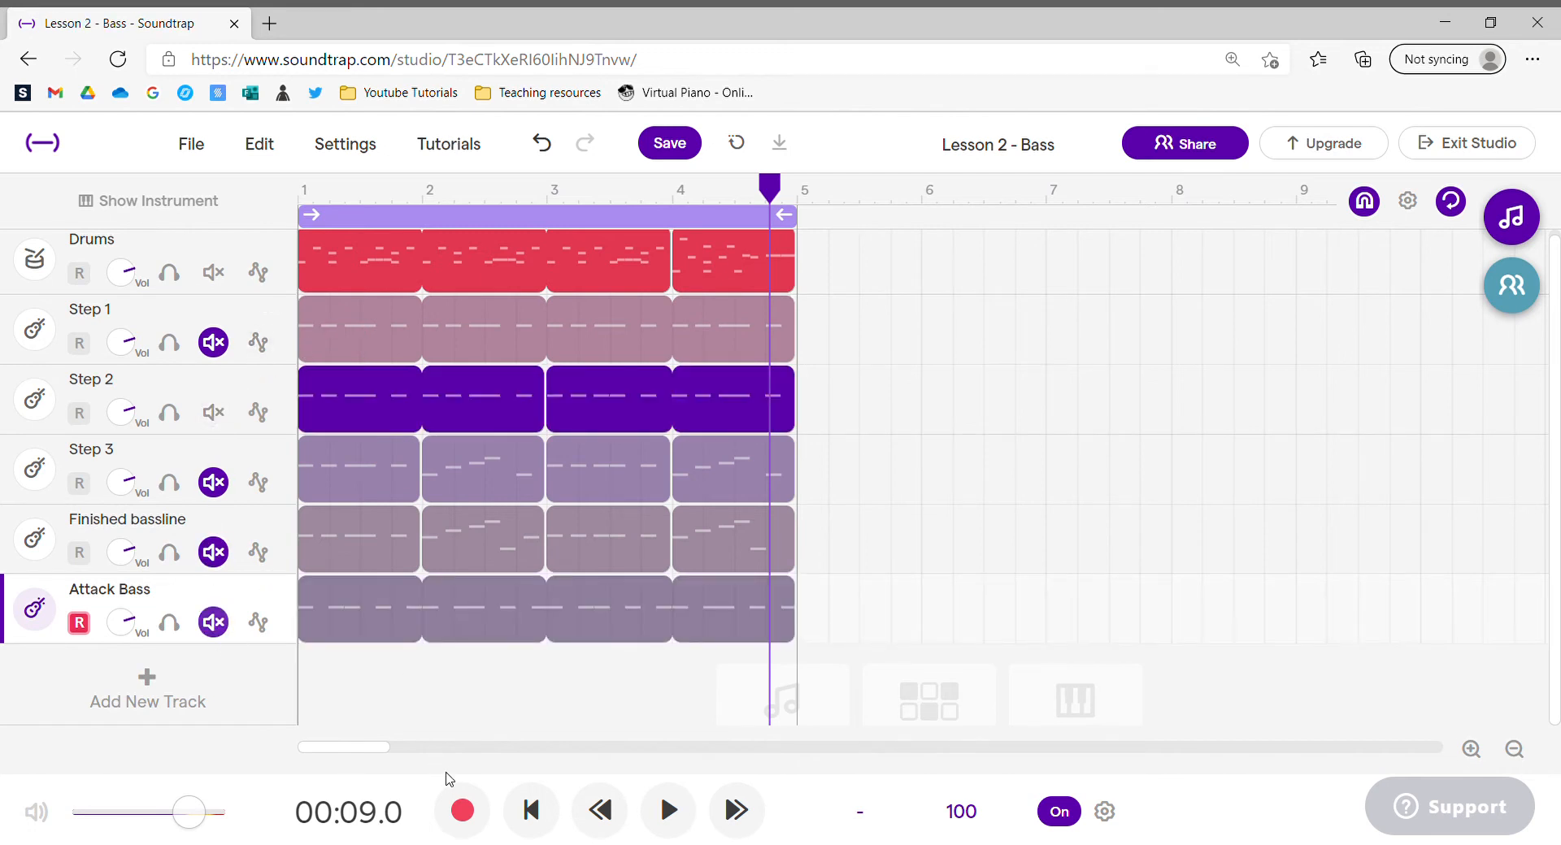
pyautogui.click(531, 810)
pyautogui.press('space')
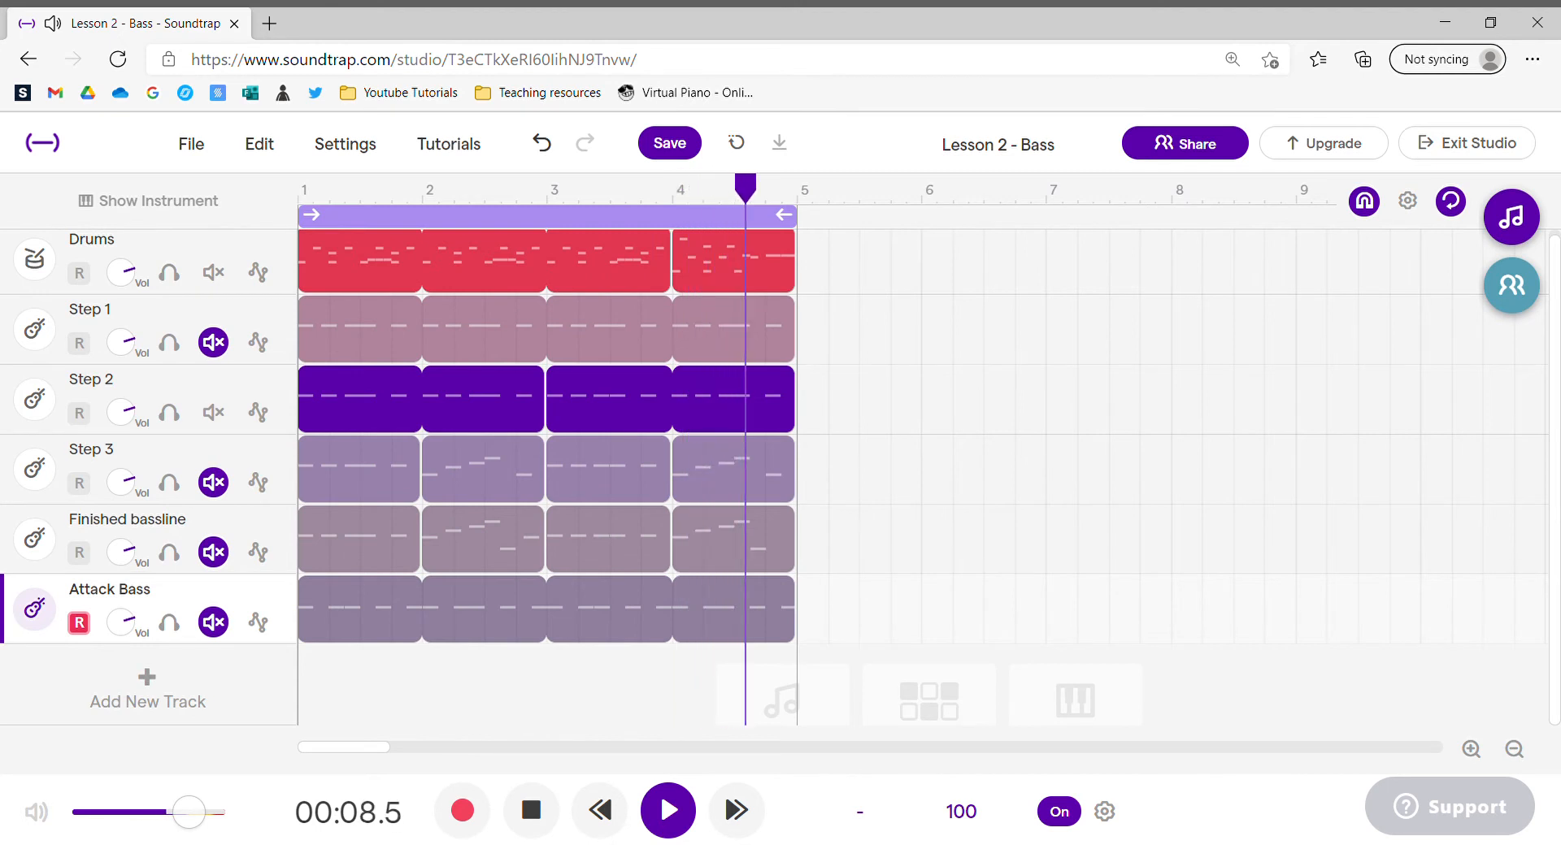
pyautogui.press('space')
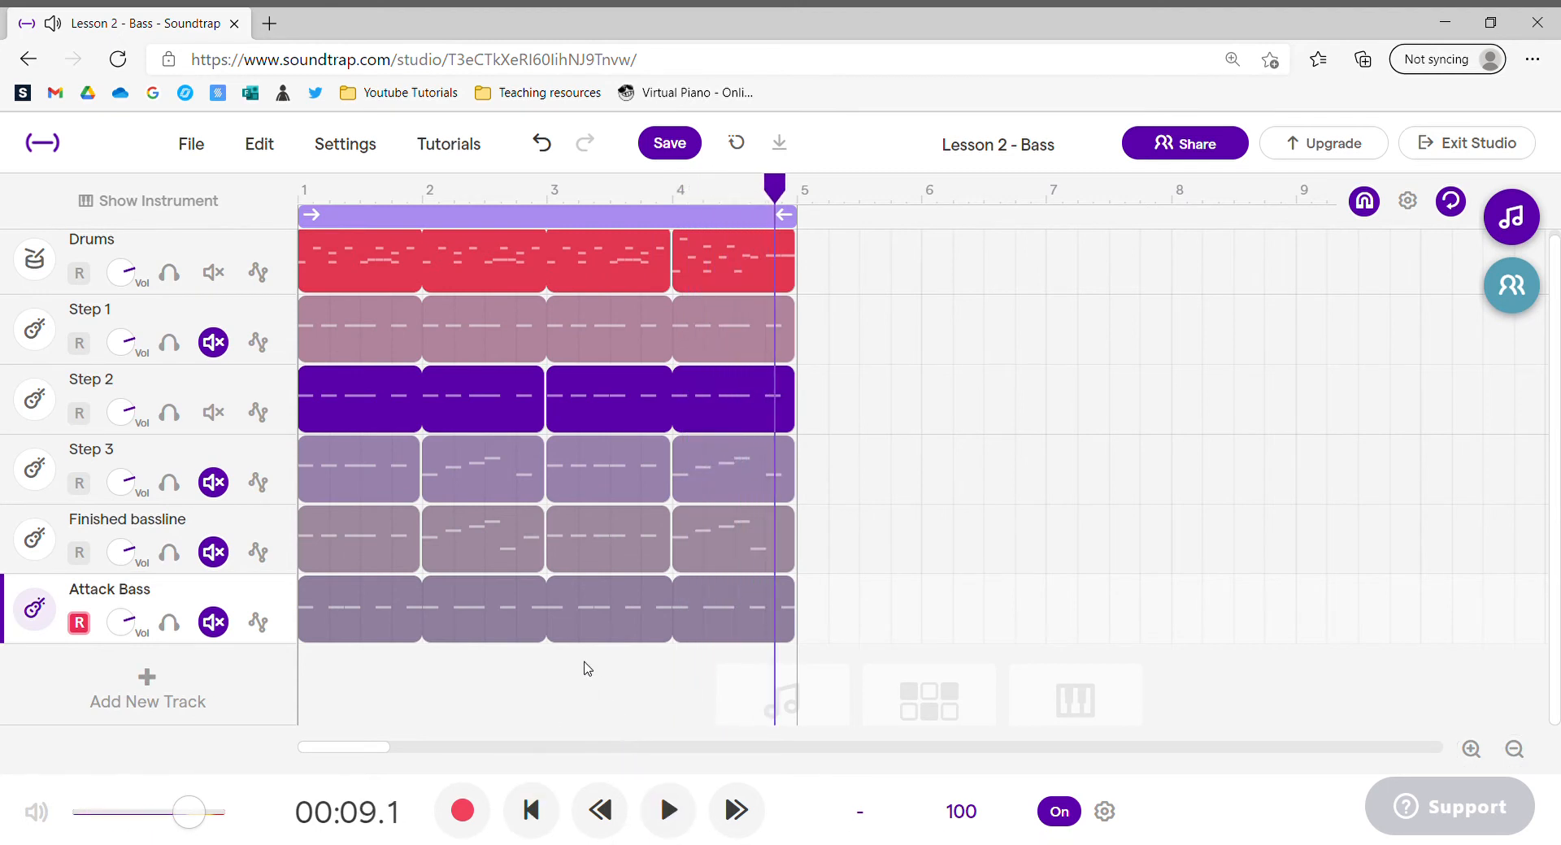
# - Mute the Step 2 track and unmute the Attack Bass track
pyautogui.moveTo(548, 410)
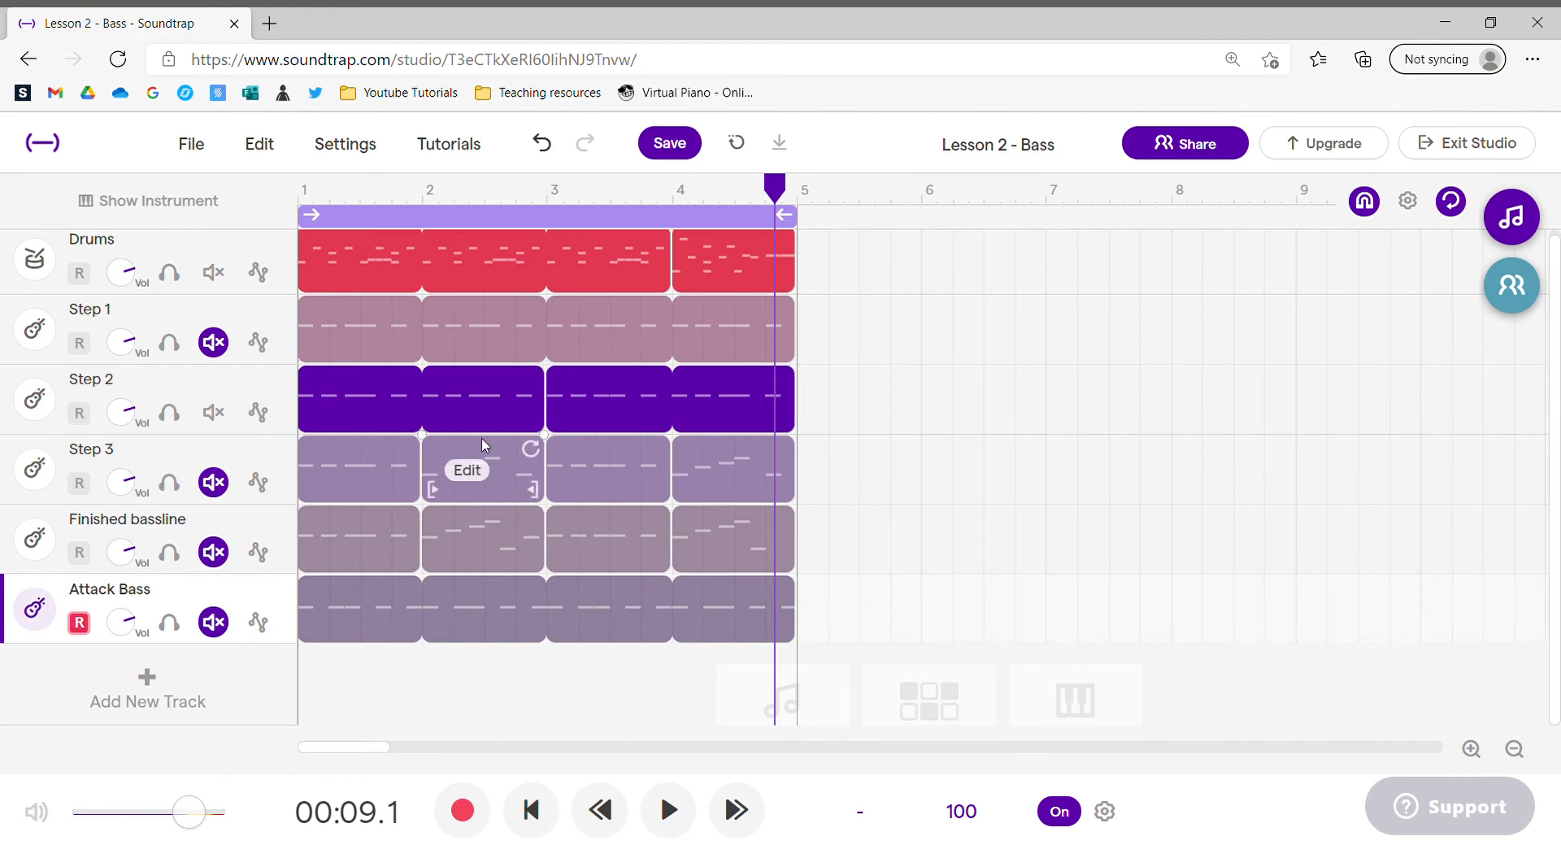
pyautogui.click(213, 412)
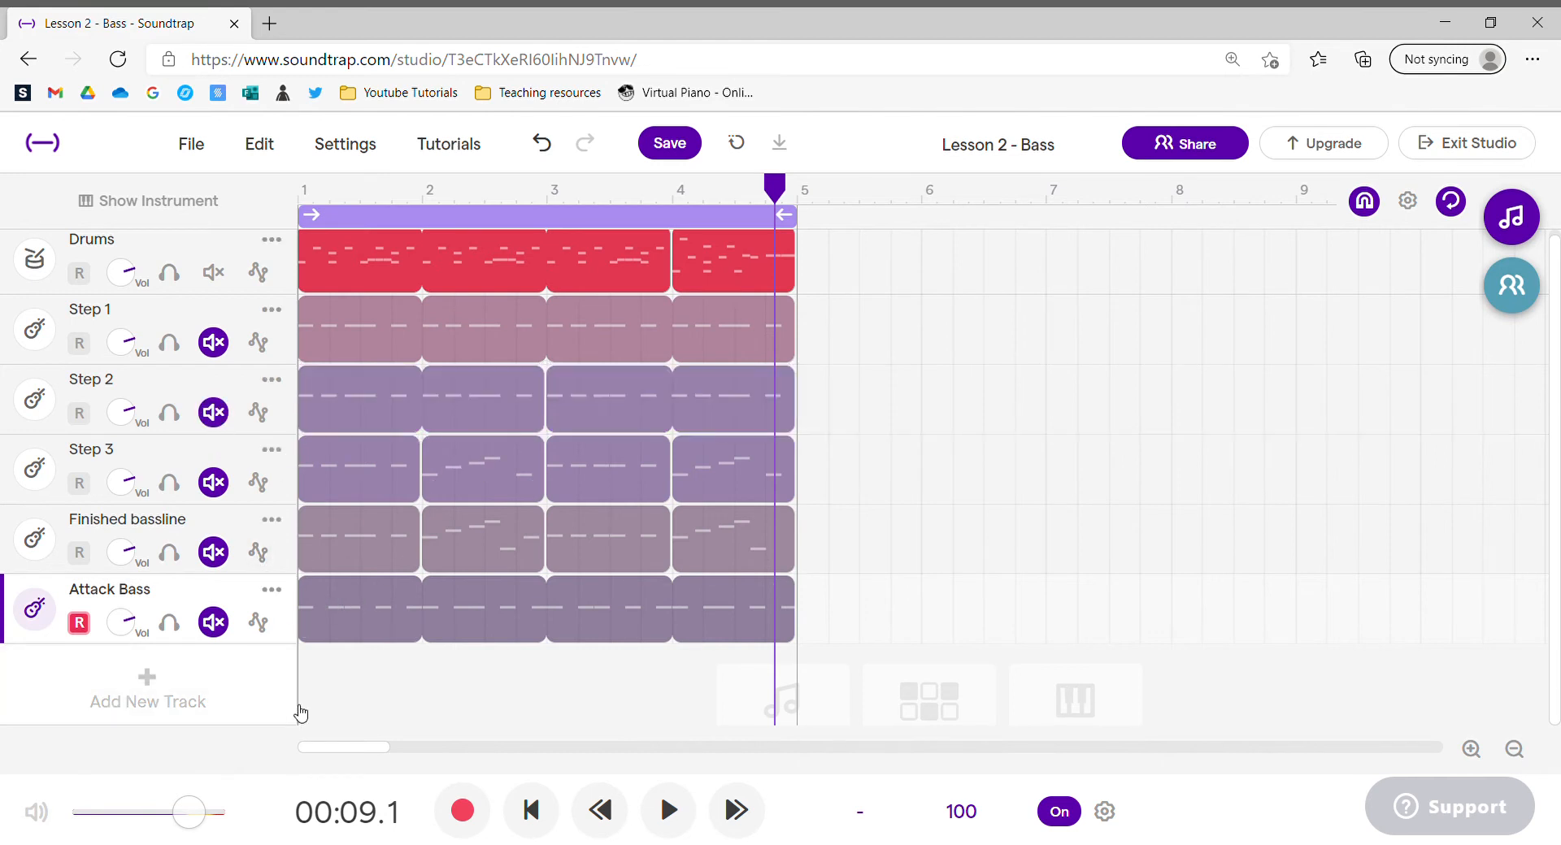
pyautogui.click(213, 622)
pyautogui.moveTo(533, 622)
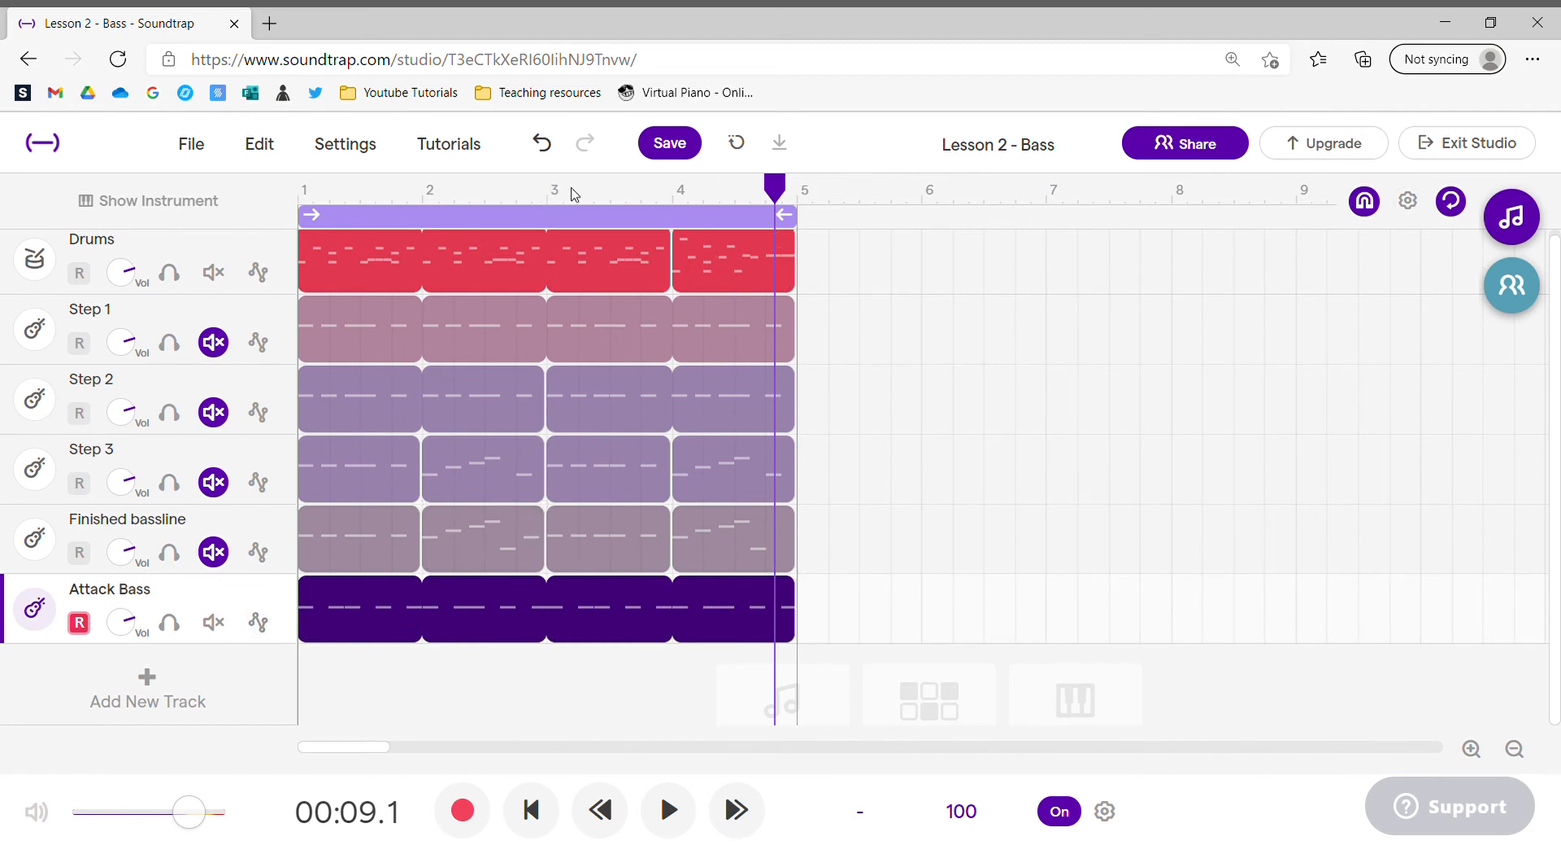
# - Split the four-bar Attack Bass clip at the start of bar 3
pyautogui.click(548, 203)
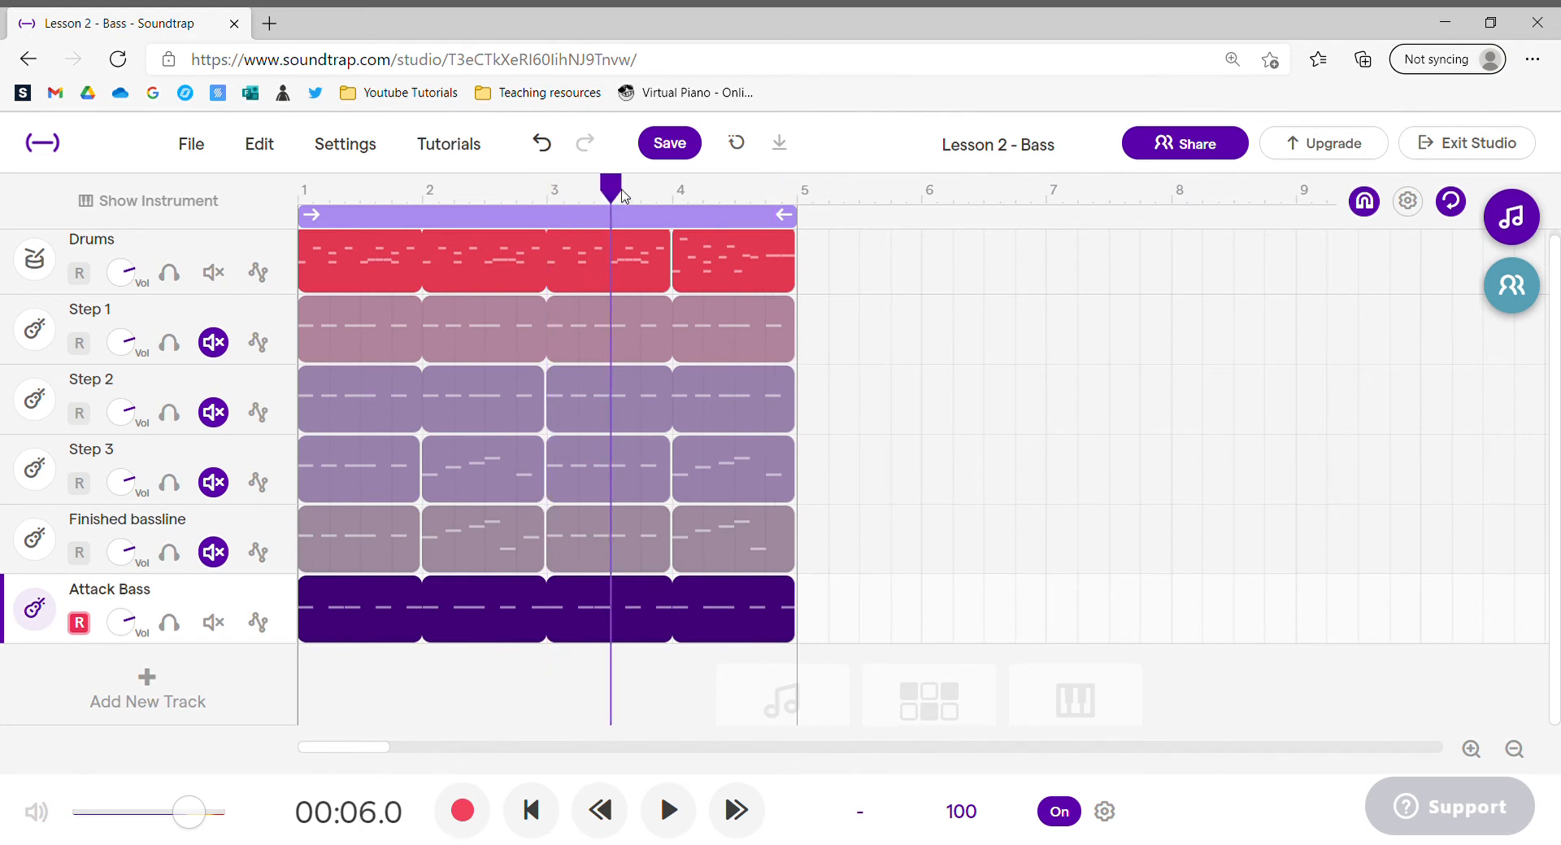
pyautogui.rightClick(548, 622)
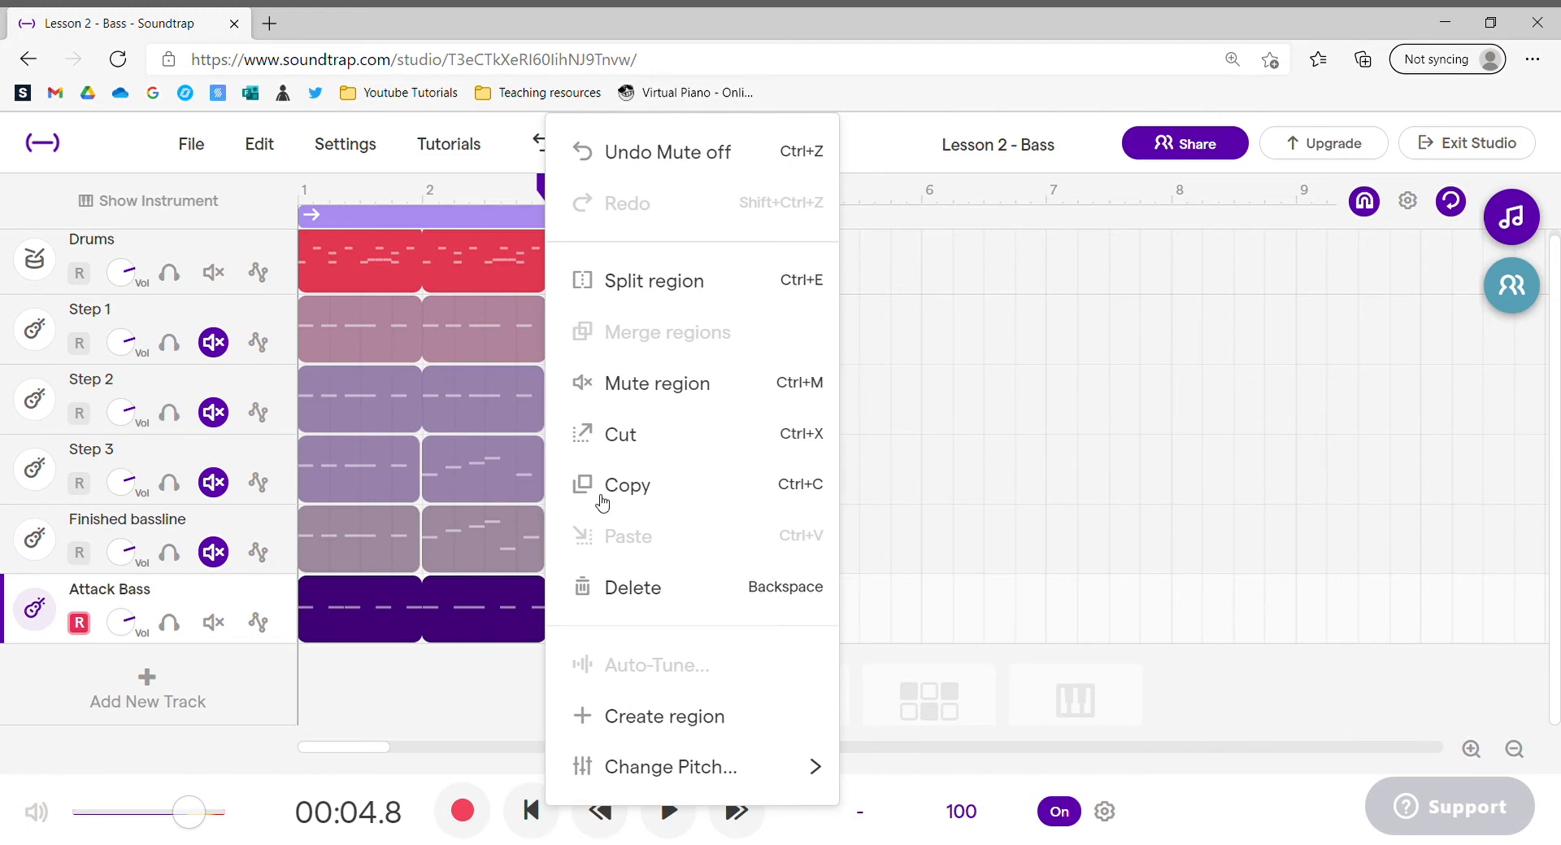
pyautogui.click(639, 281)
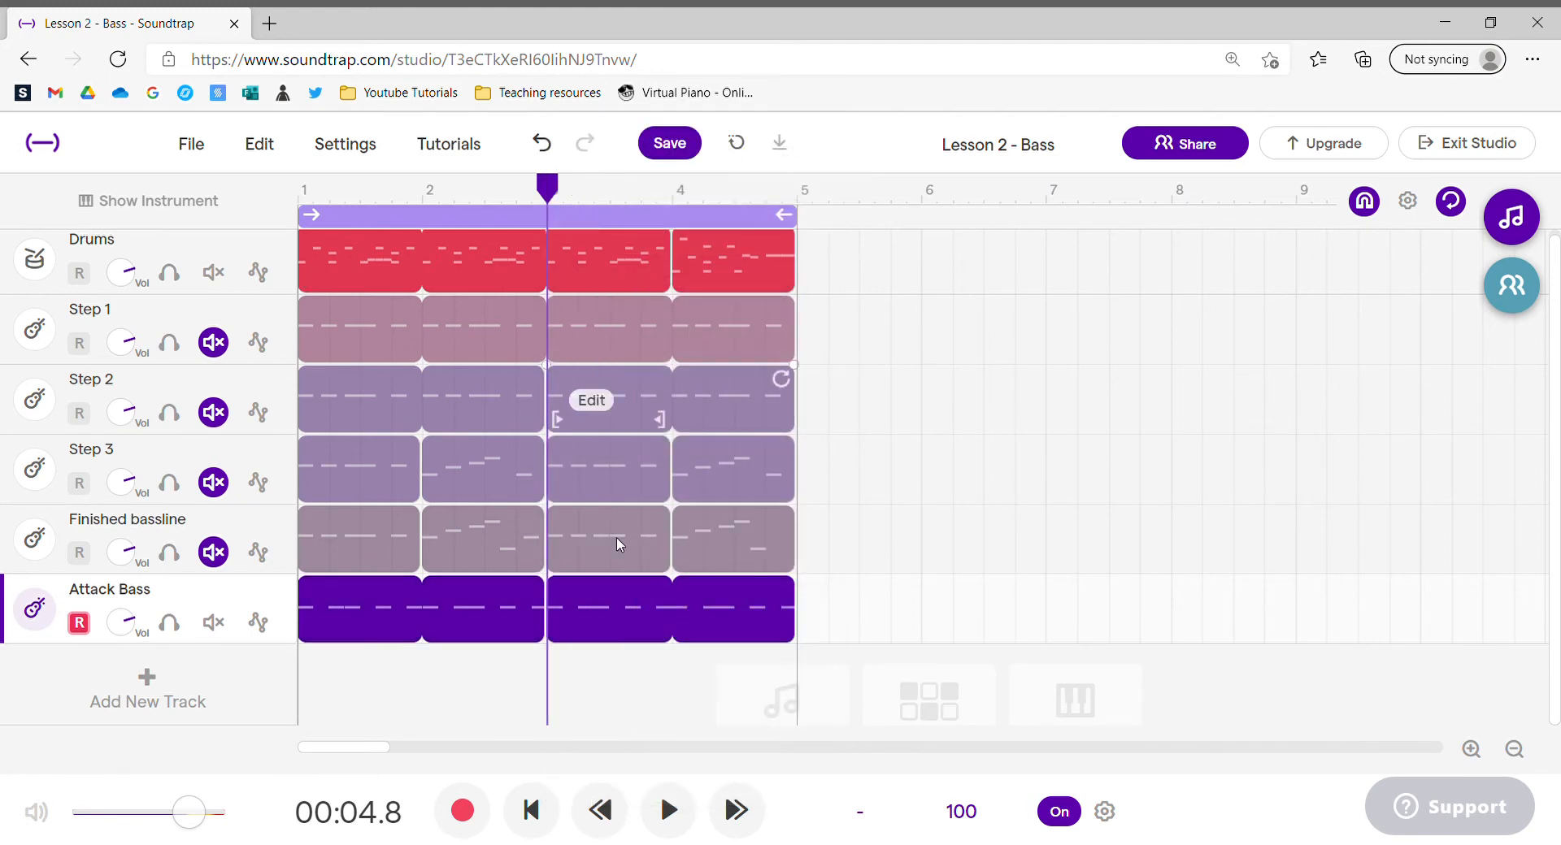
# - Raise all notes of the Attack Bass clip in bars 3 and 4 by four semitones and play the loop from the start
pyautogui.moveTo(585, 620); pyautogui.dragTo(741, 630)
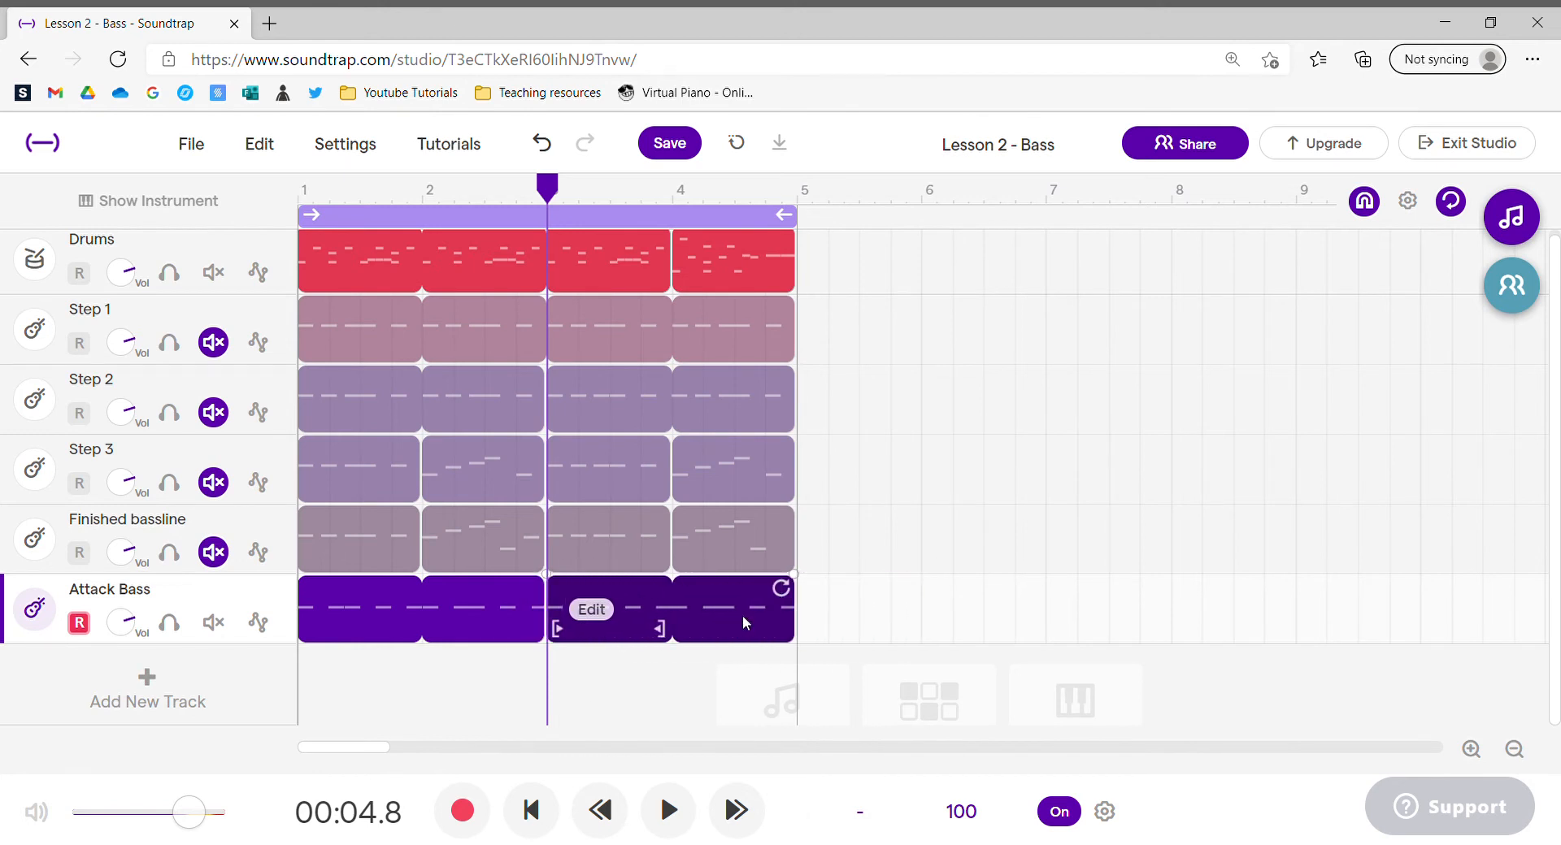
pyautogui.doubleClick(744, 613)
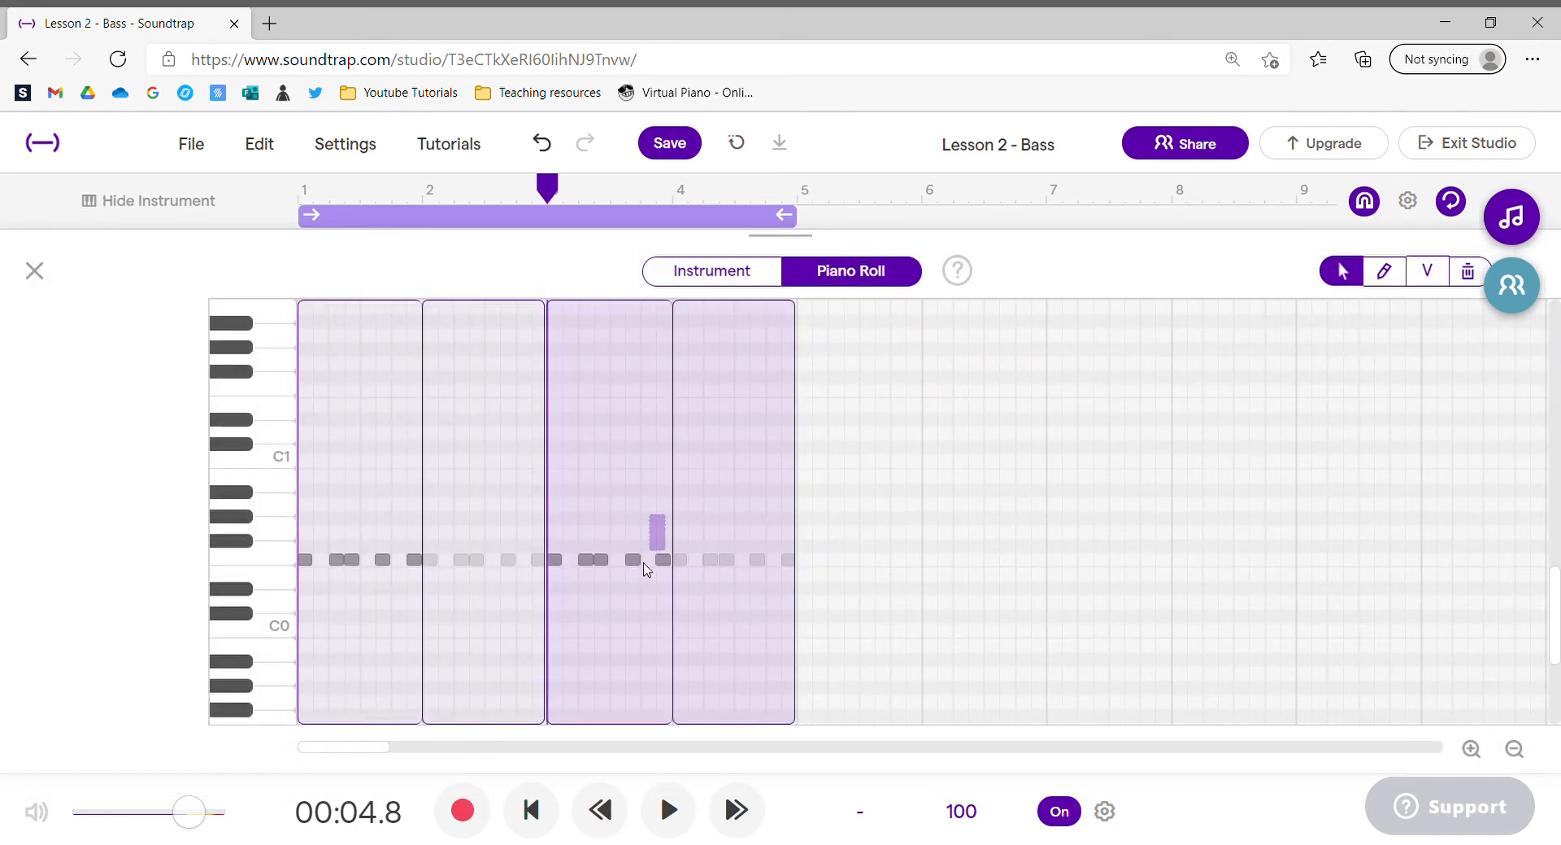
pyautogui.moveTo(646, 569); pyautogui.dragTo(565, 511)
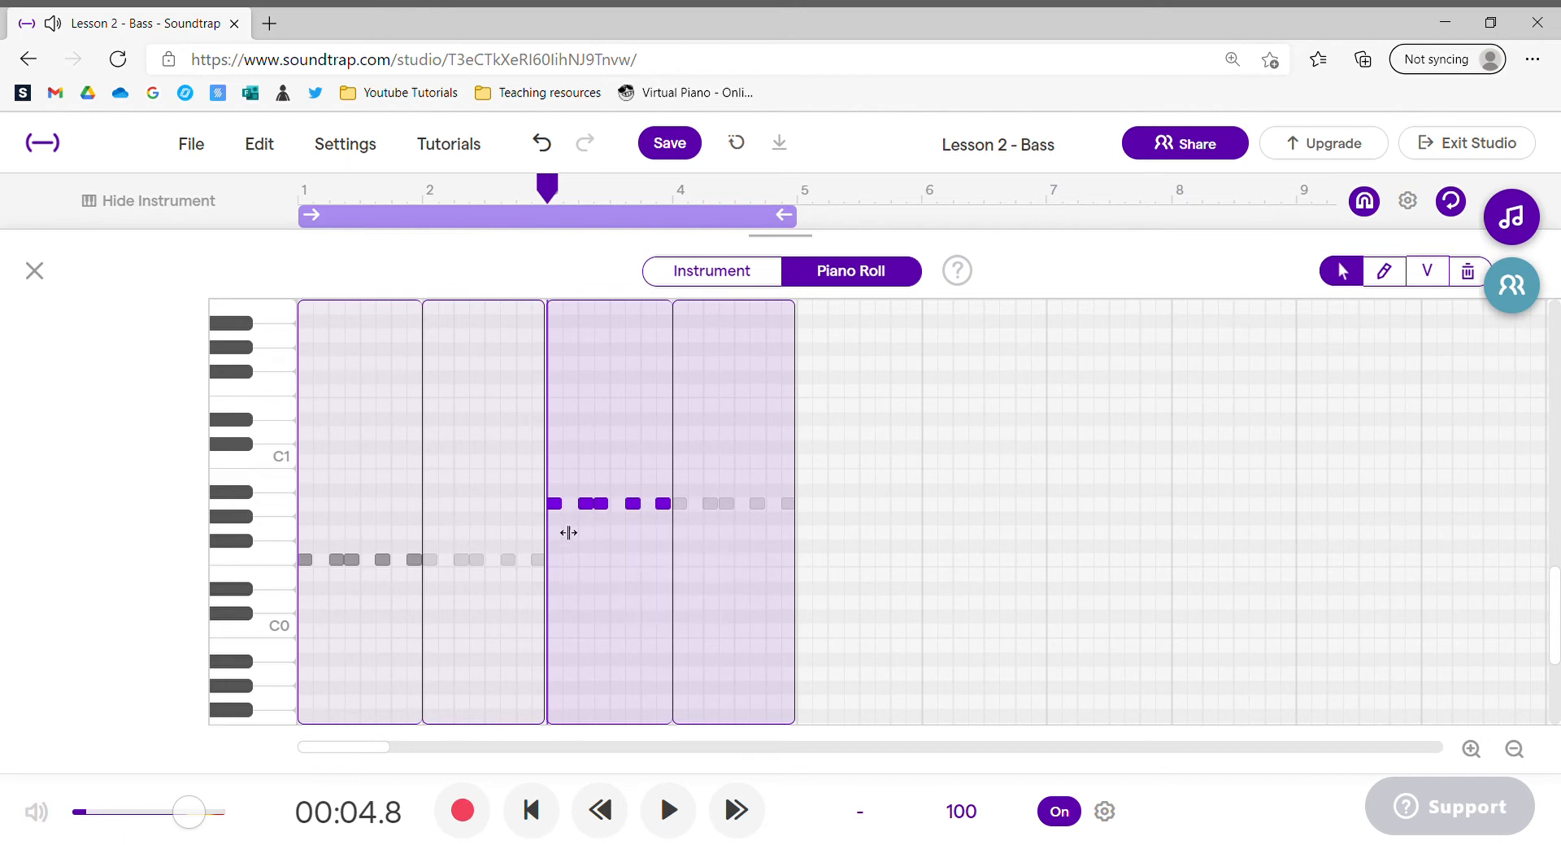
pyautogui.click(532, 823)
pyautogui.press('space')
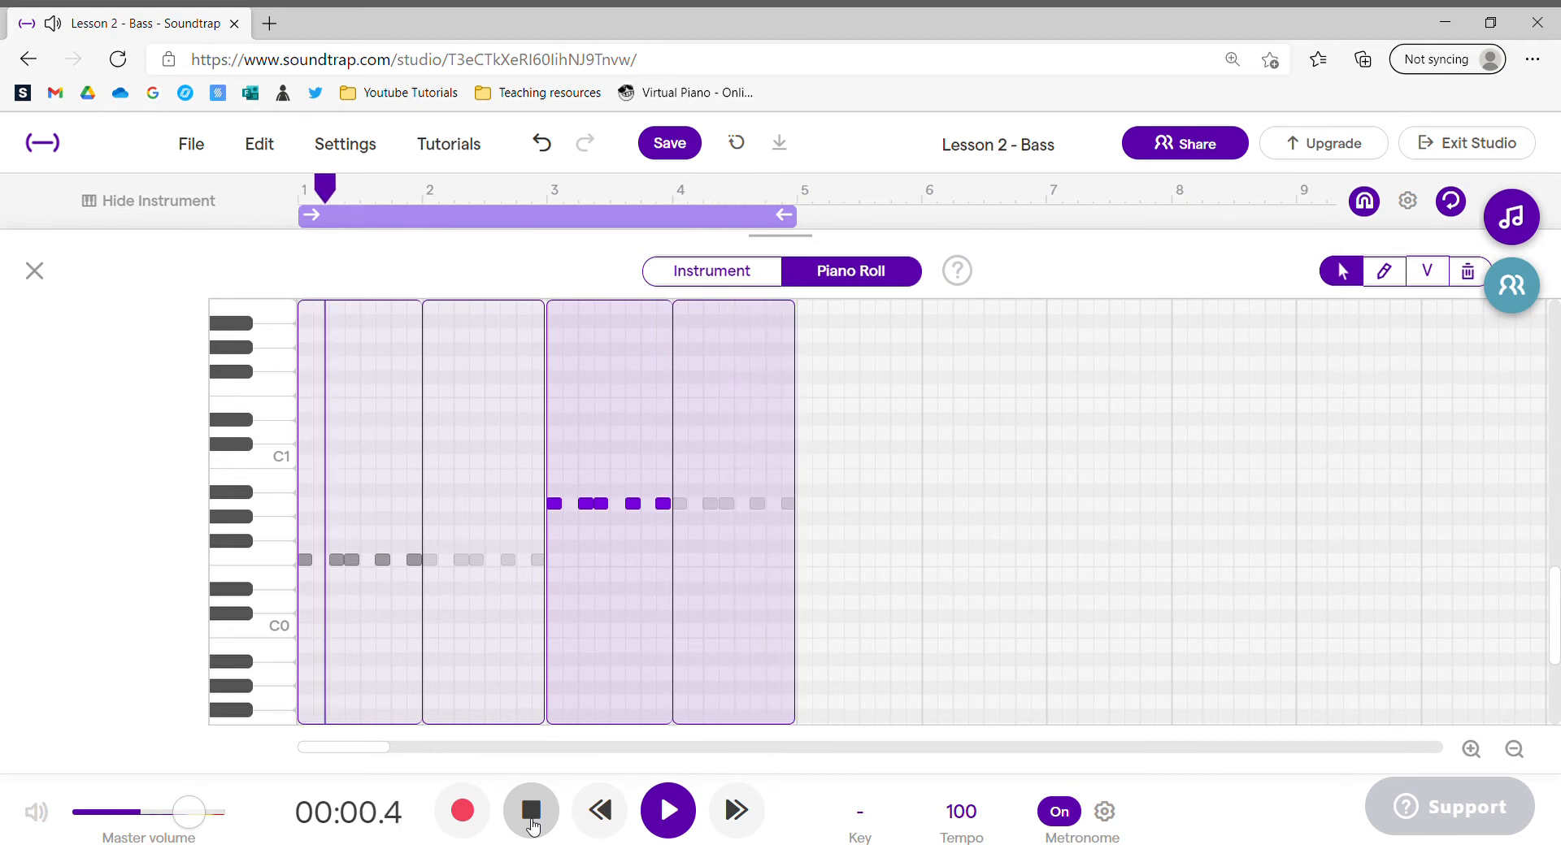
pyautogui.click(531, 824)
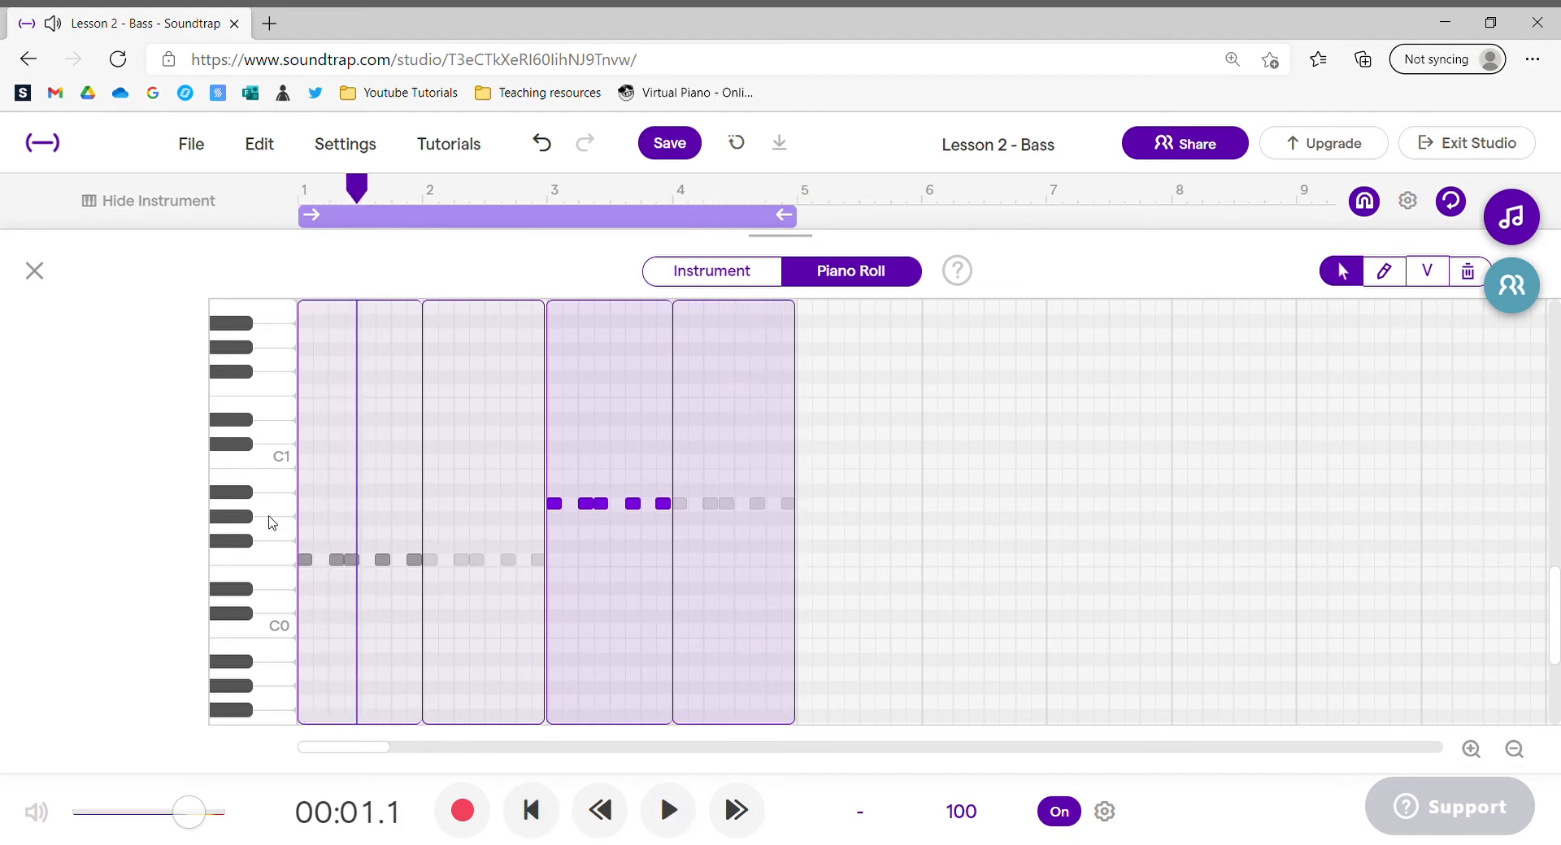
pyautogui.click(33, 274)
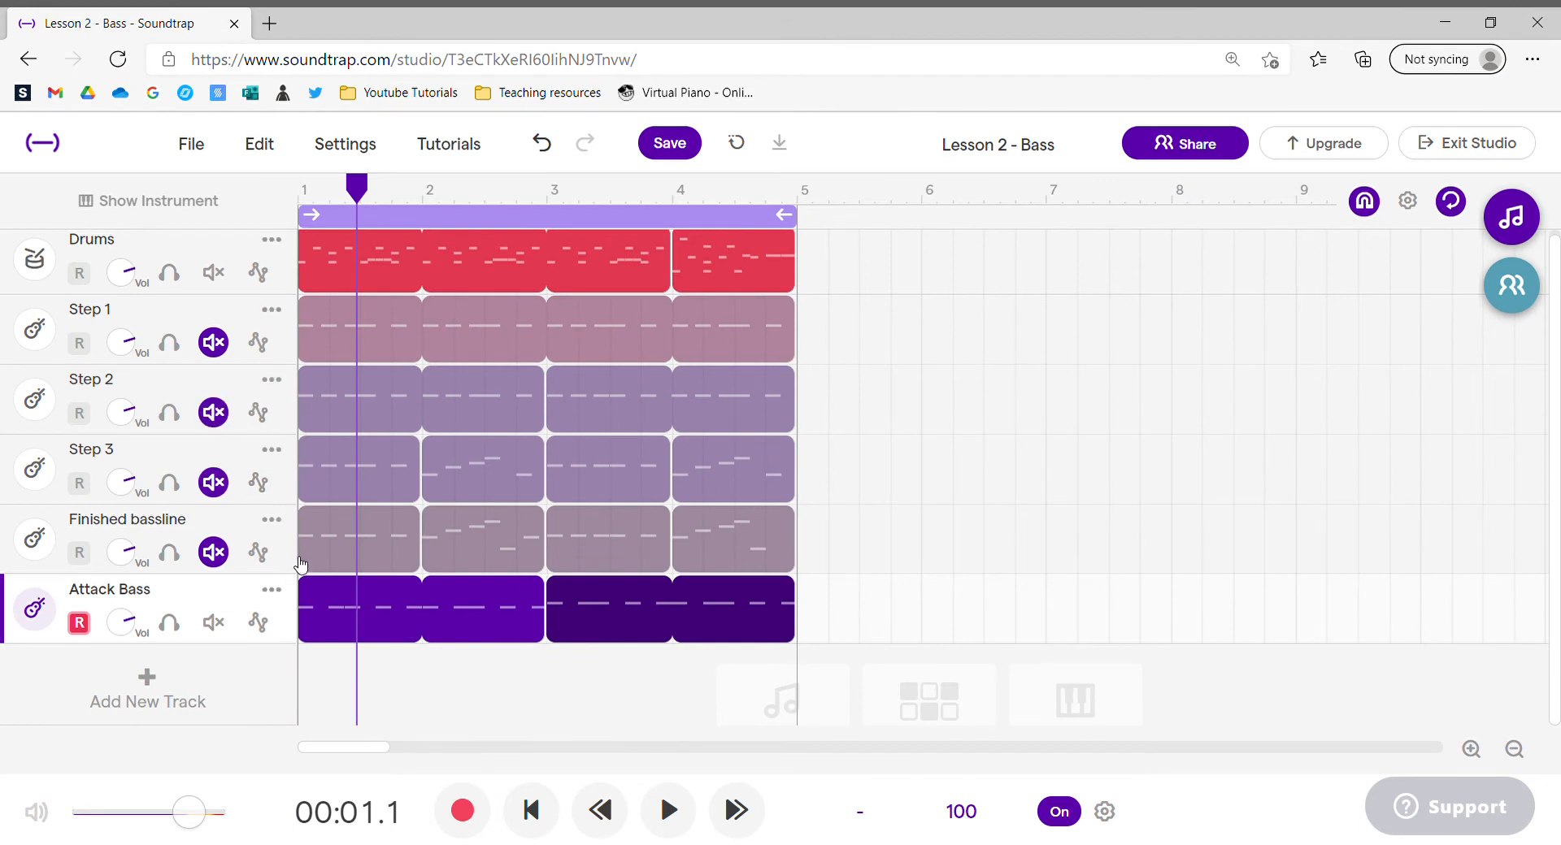
# - Mute the Attack Bass track, unmute the Step 3 track and play the four-bar loop from the start
pyautogui.click(213, 623)
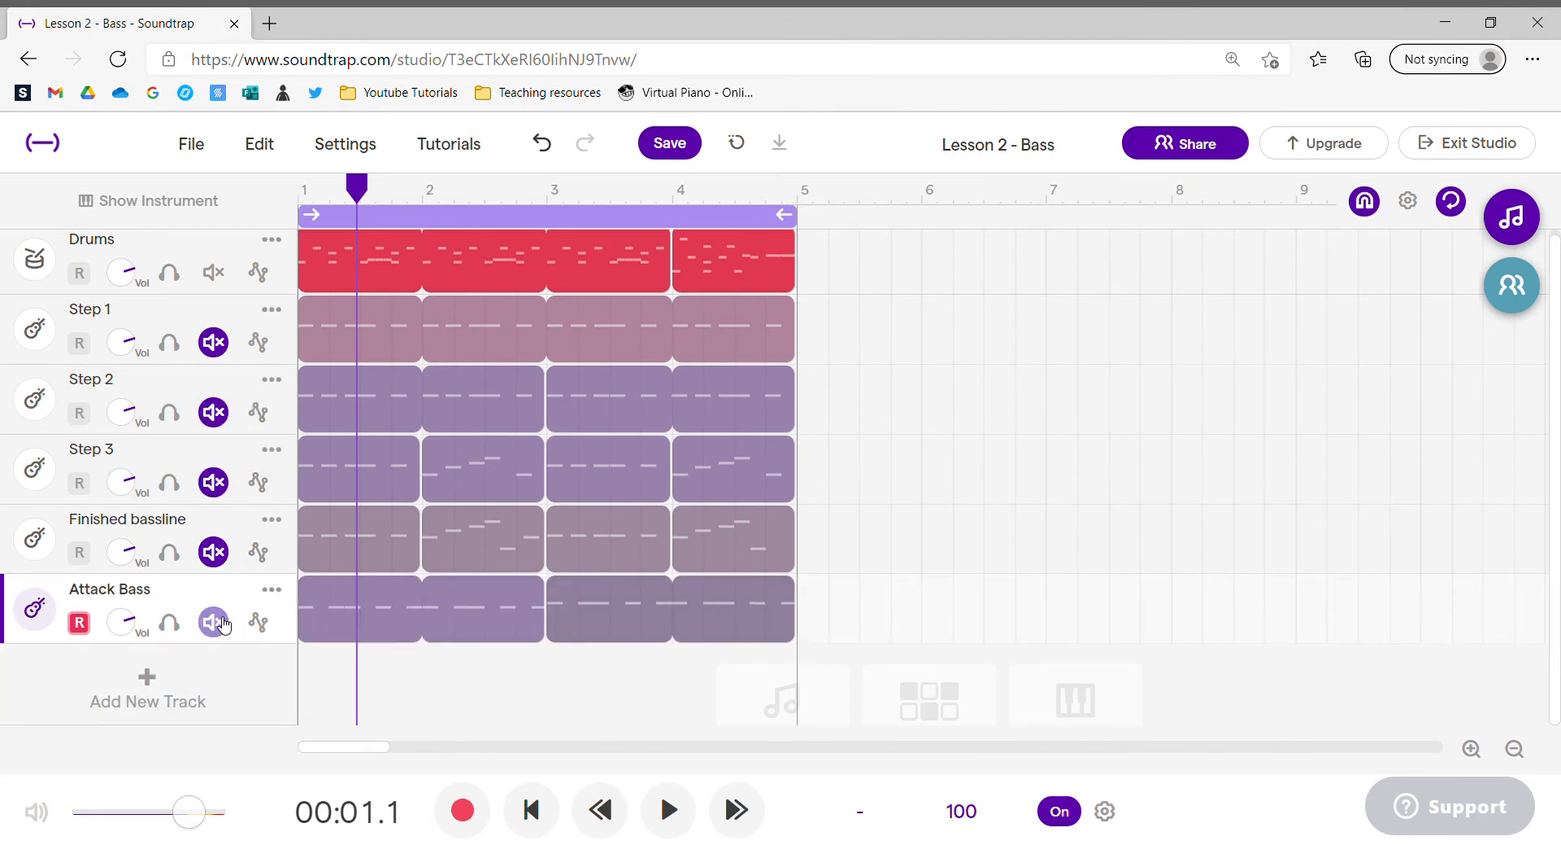
pyautogui.click(213, 483)
pyautogui.click(530, 810)
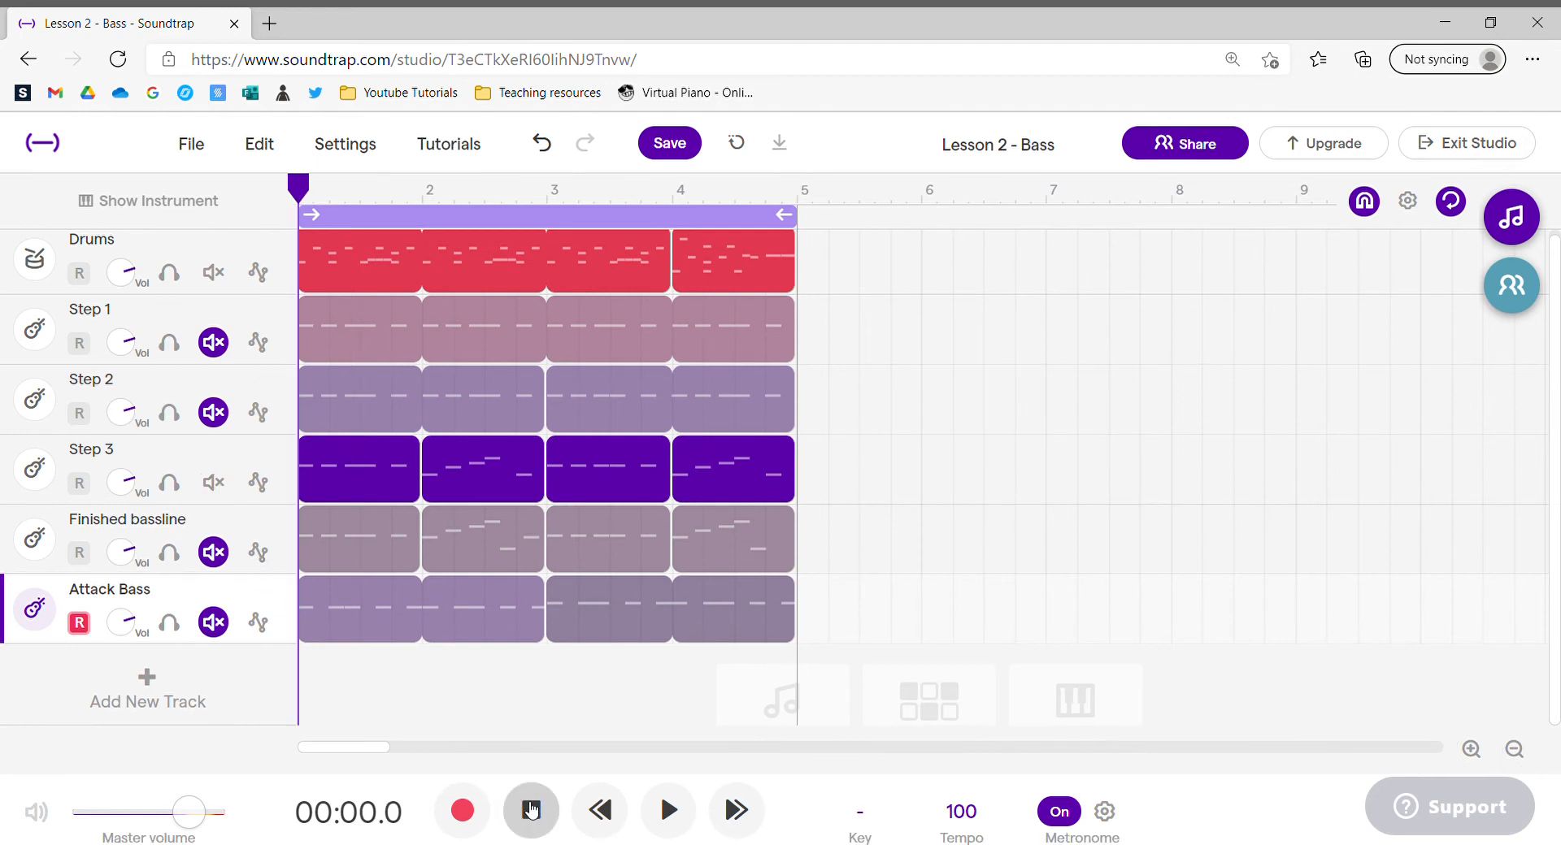
pyautogui.press('space')
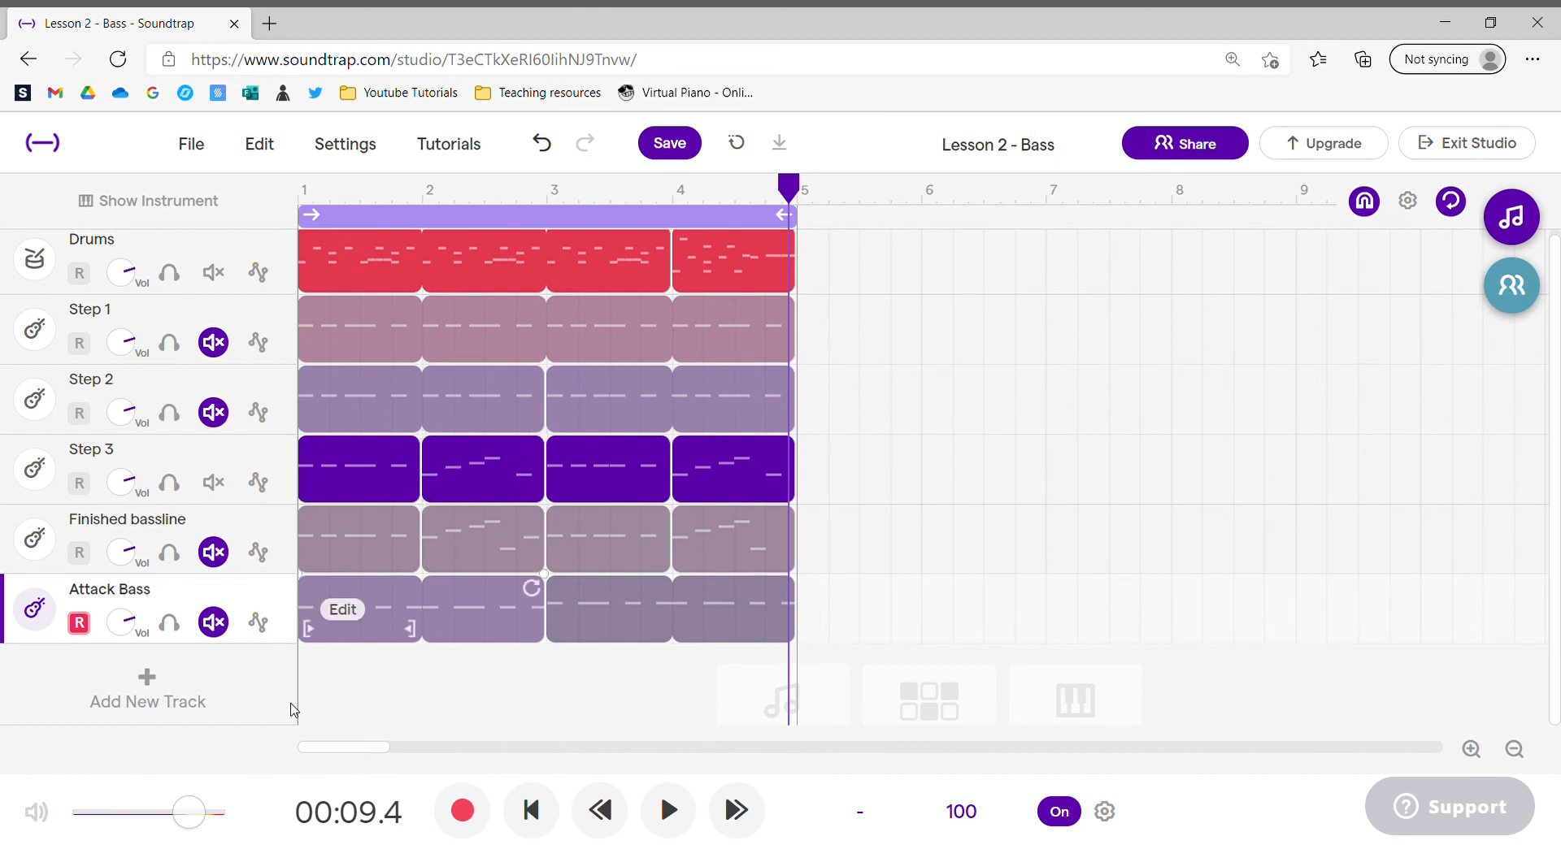
# - Mute the Step 3 track and unmute Attack Bass, with the playhead set to the start of bar 2
pyautogui.click(421, 670)
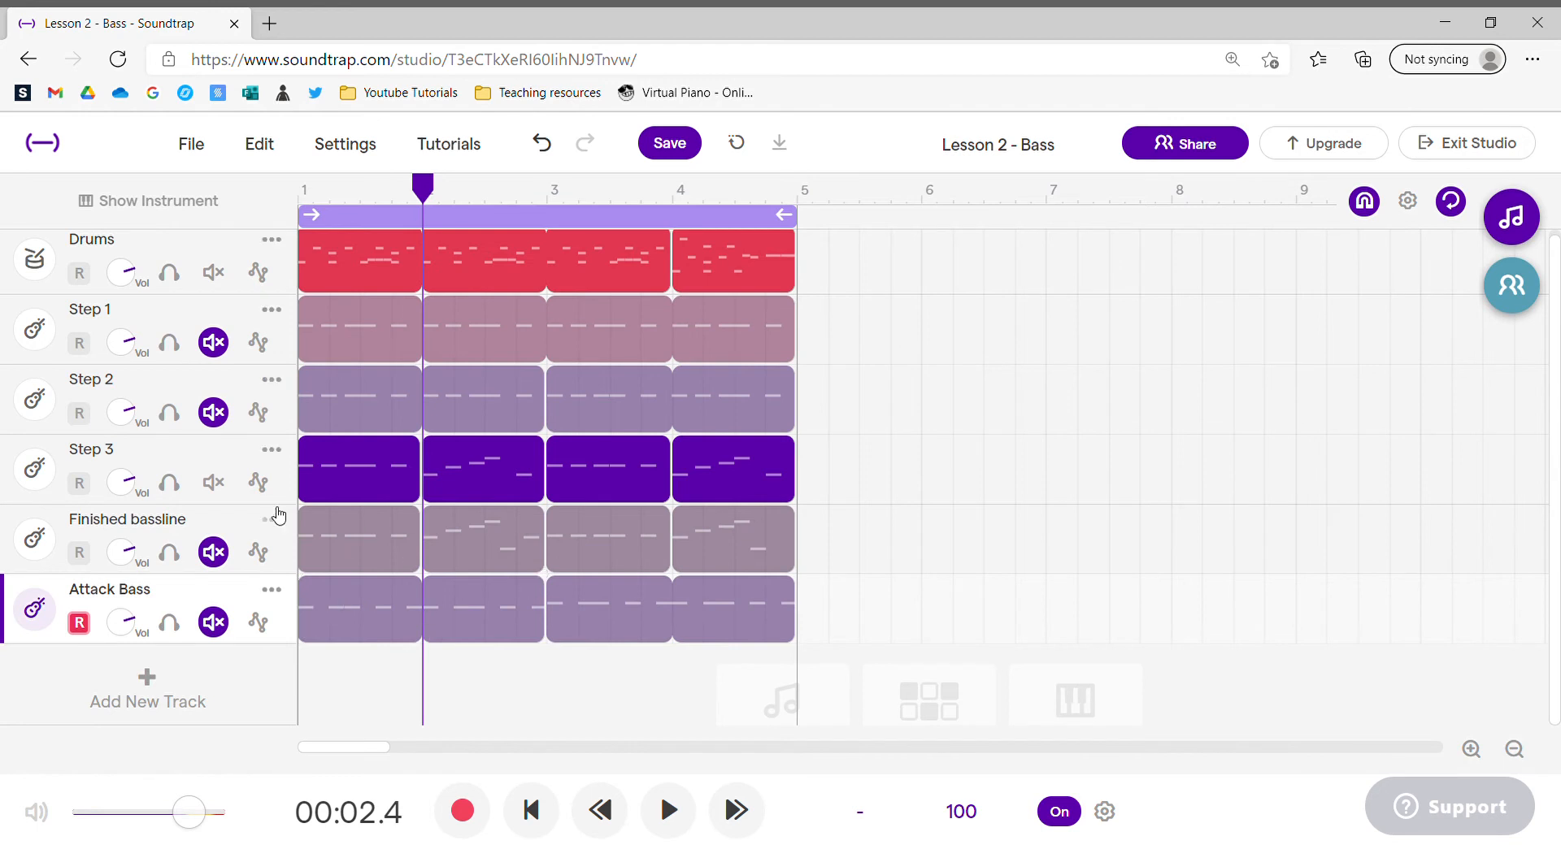
pyautogui.click(213, 482)
pyautogui.click(213, 622)
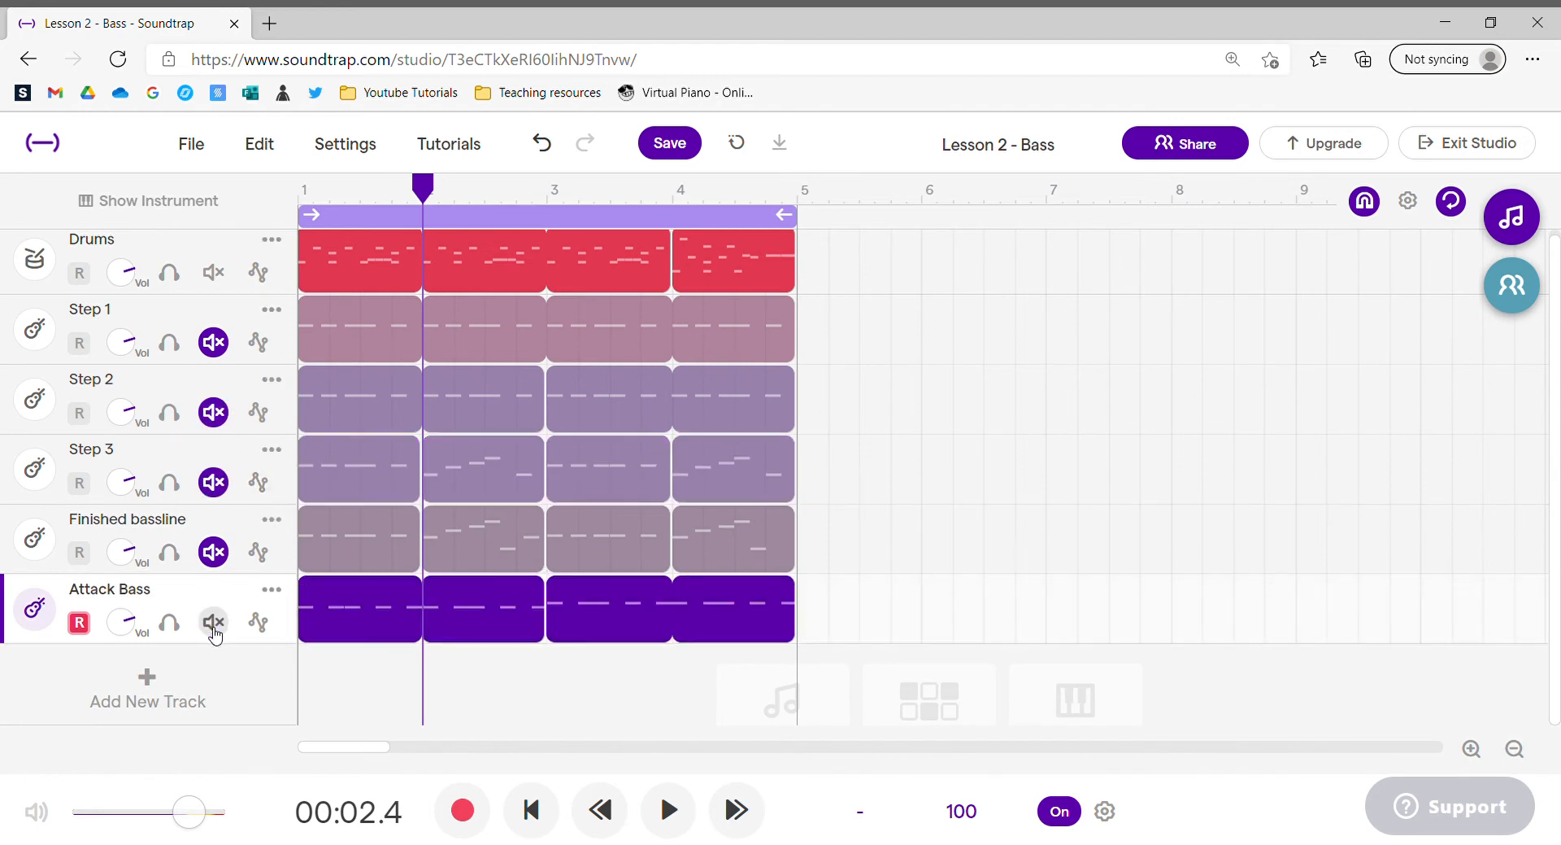
# - Split the two Attack Bass clips at the start of bar 2 and bar 4, keeping the bar 4 piece in place
pyautogui.rightClick(425, 607)
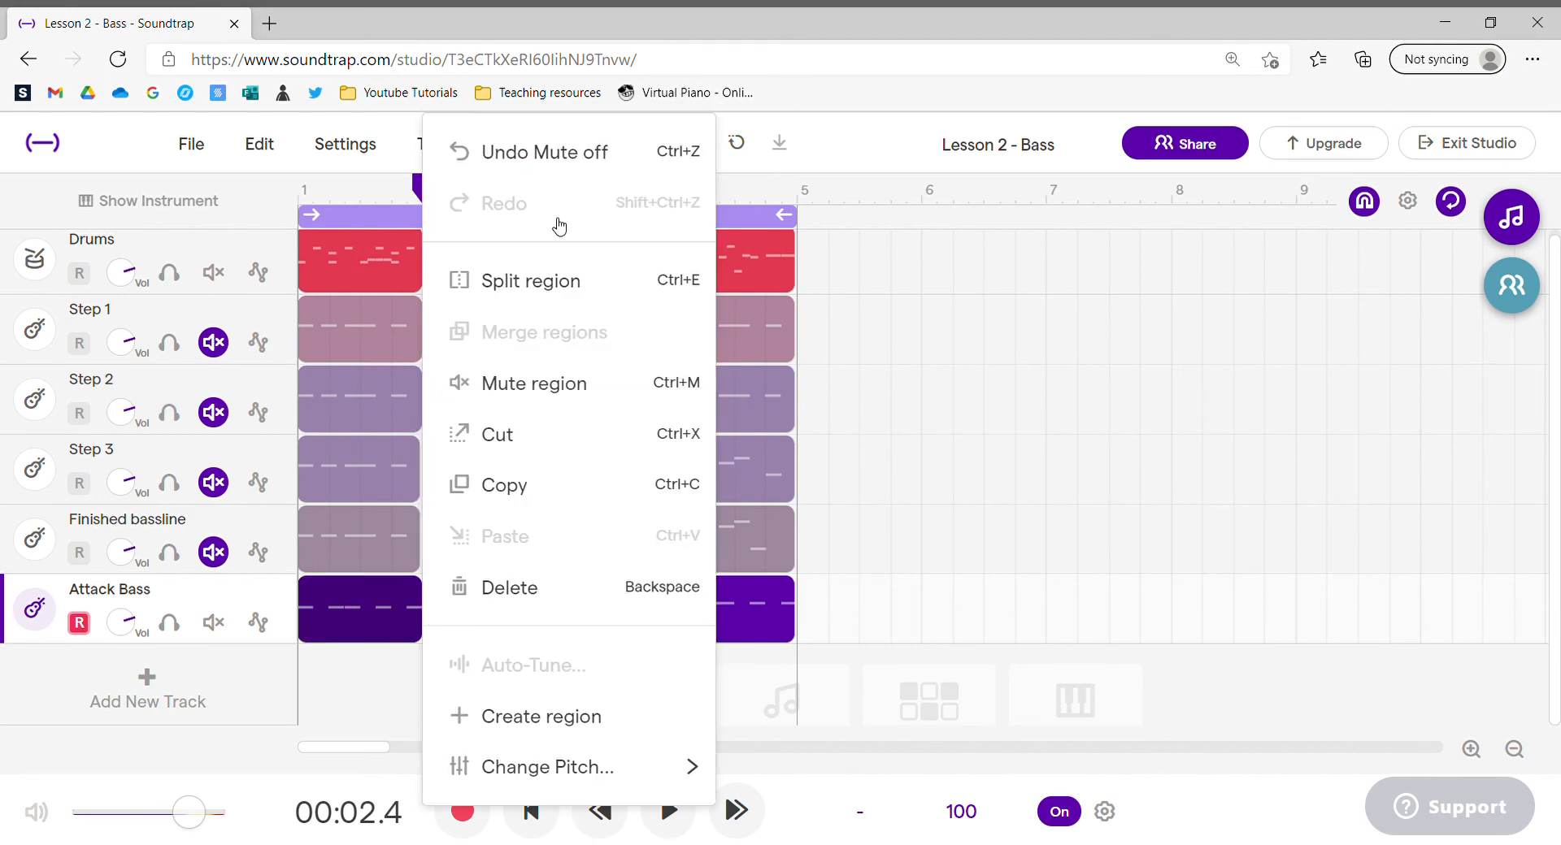
pyautogui.click(553, 279)
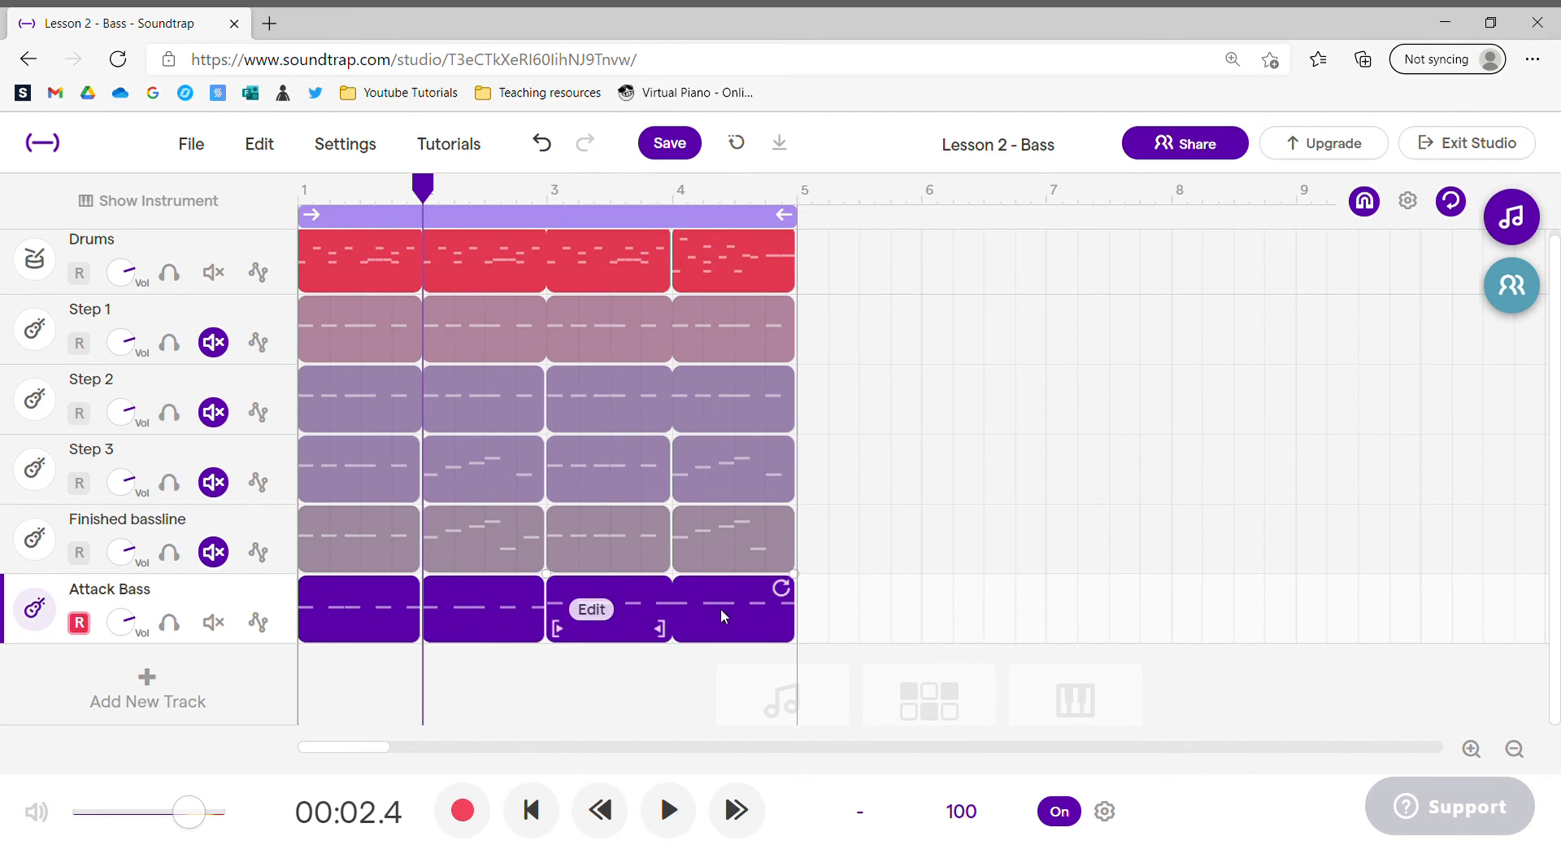
pyautogui.click(687, 557)
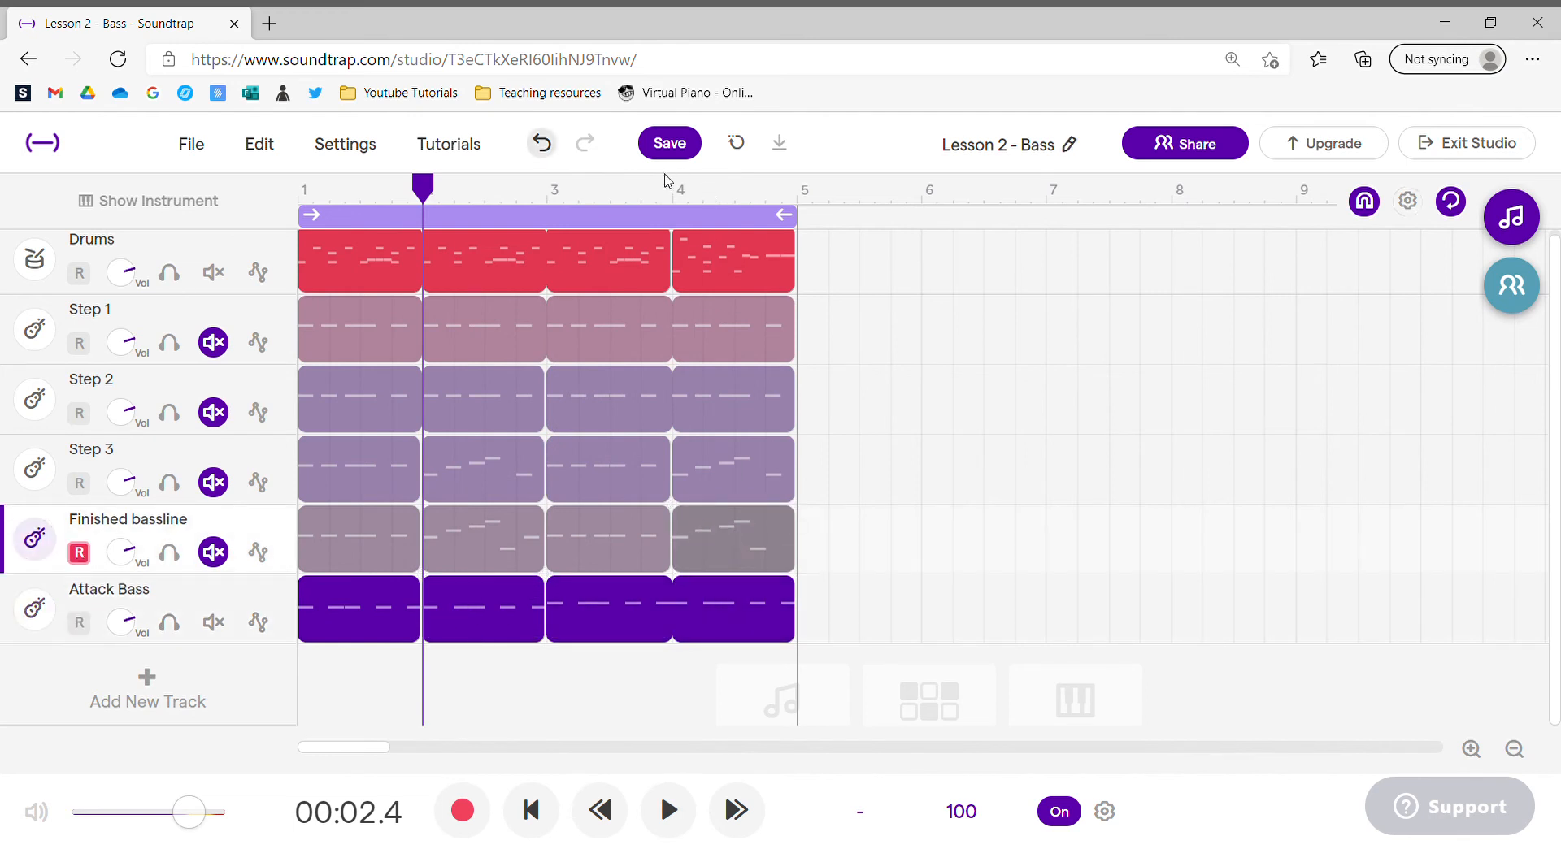
pyautogui.click(680, 203)
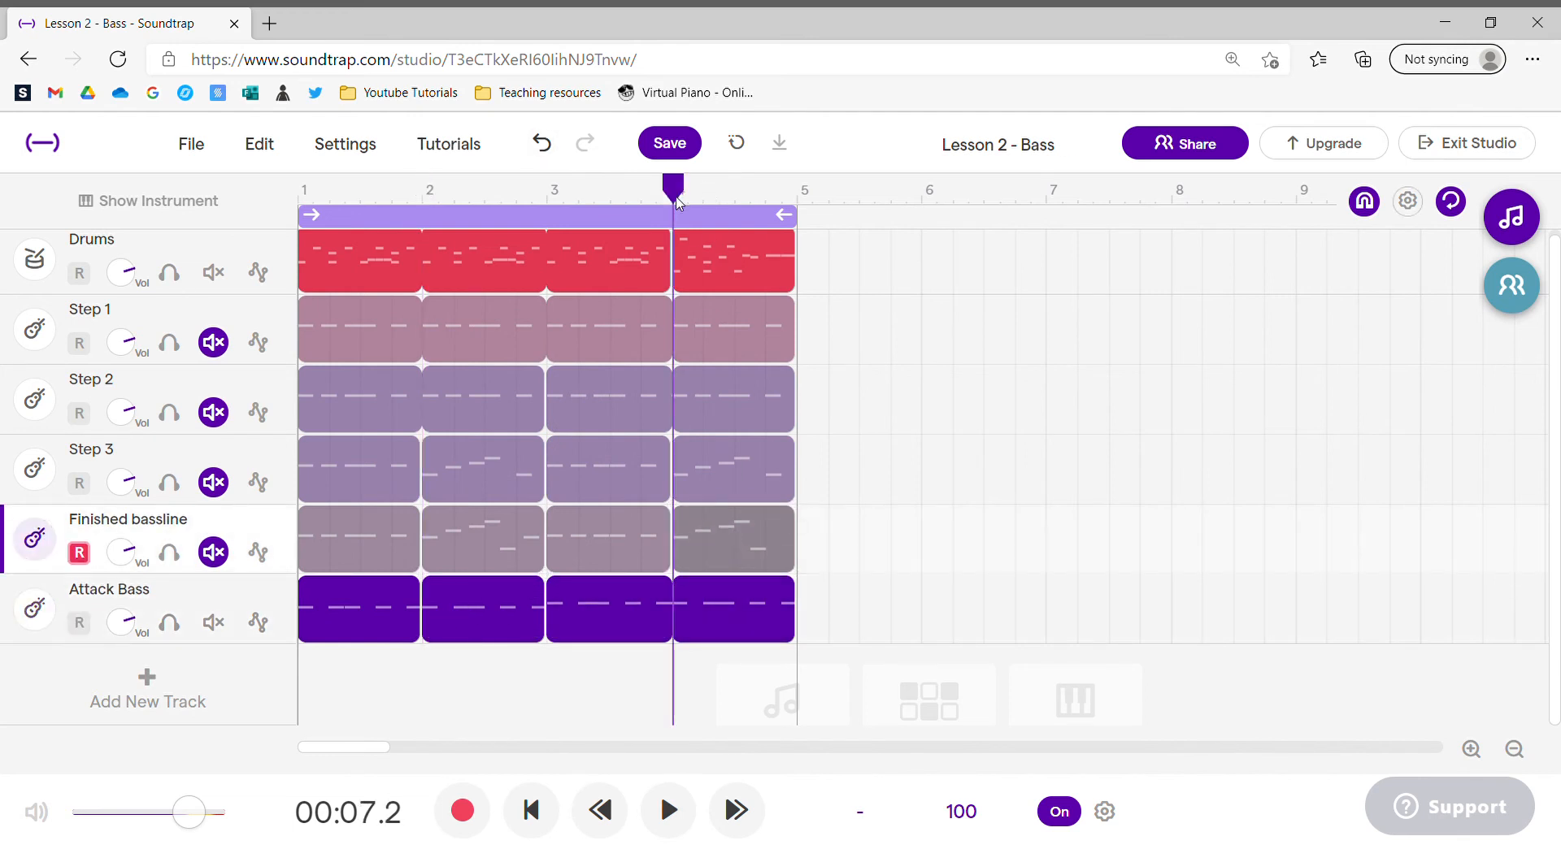
pyautogui.rightClick(675, 624)
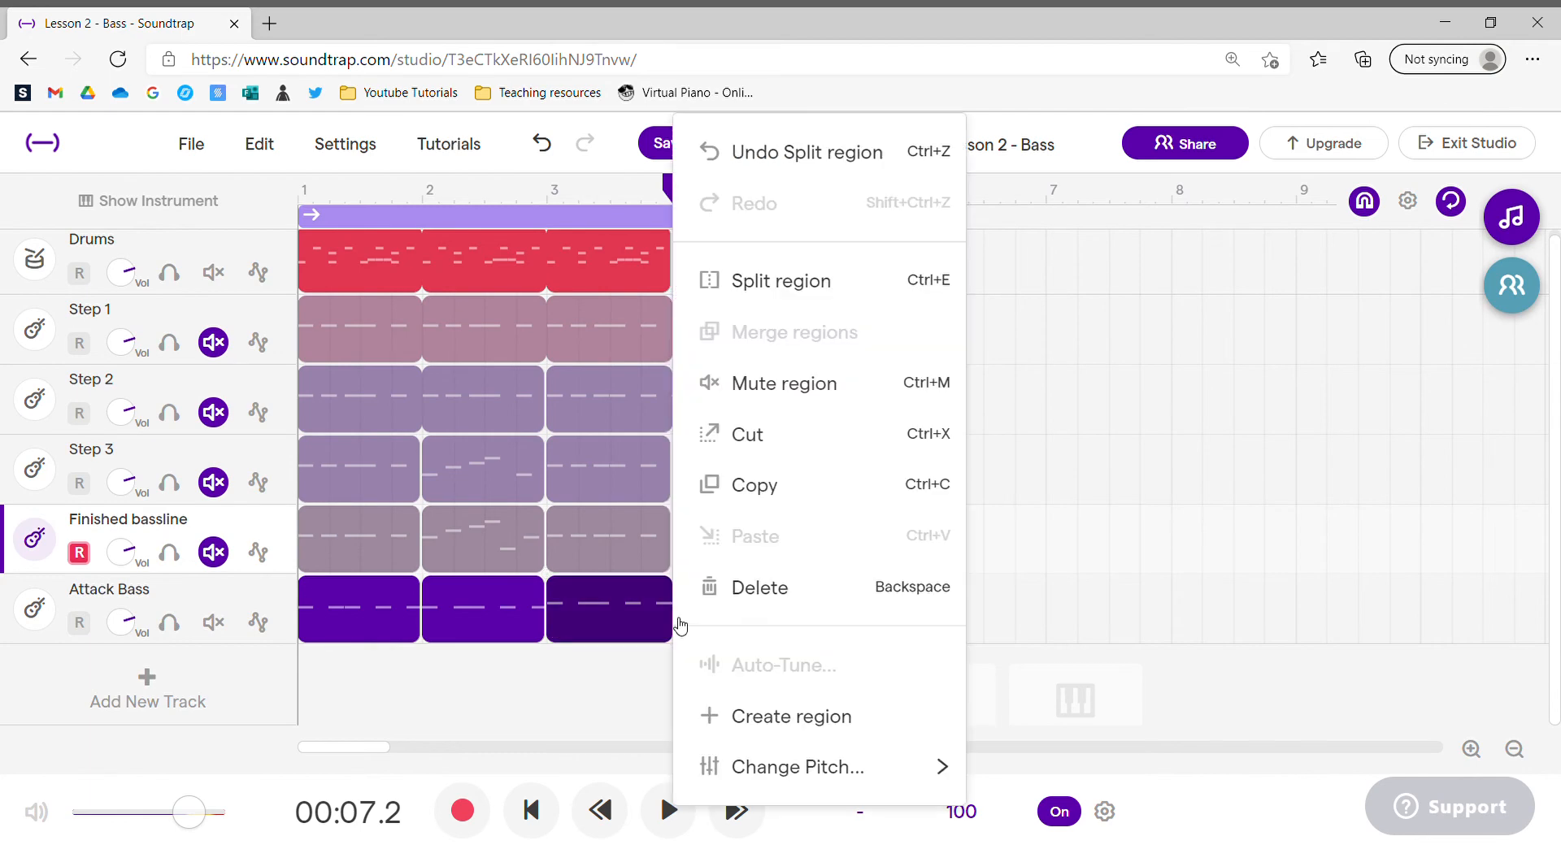
pyautogui.click(741, 307)
pyautogui.moveTo(730, 642)
pyautogui.mouseDown()
pyautogui.moveTo(760, 645)
pyautogui.moveTo(714, 638)
pyautogui.mouseUp()
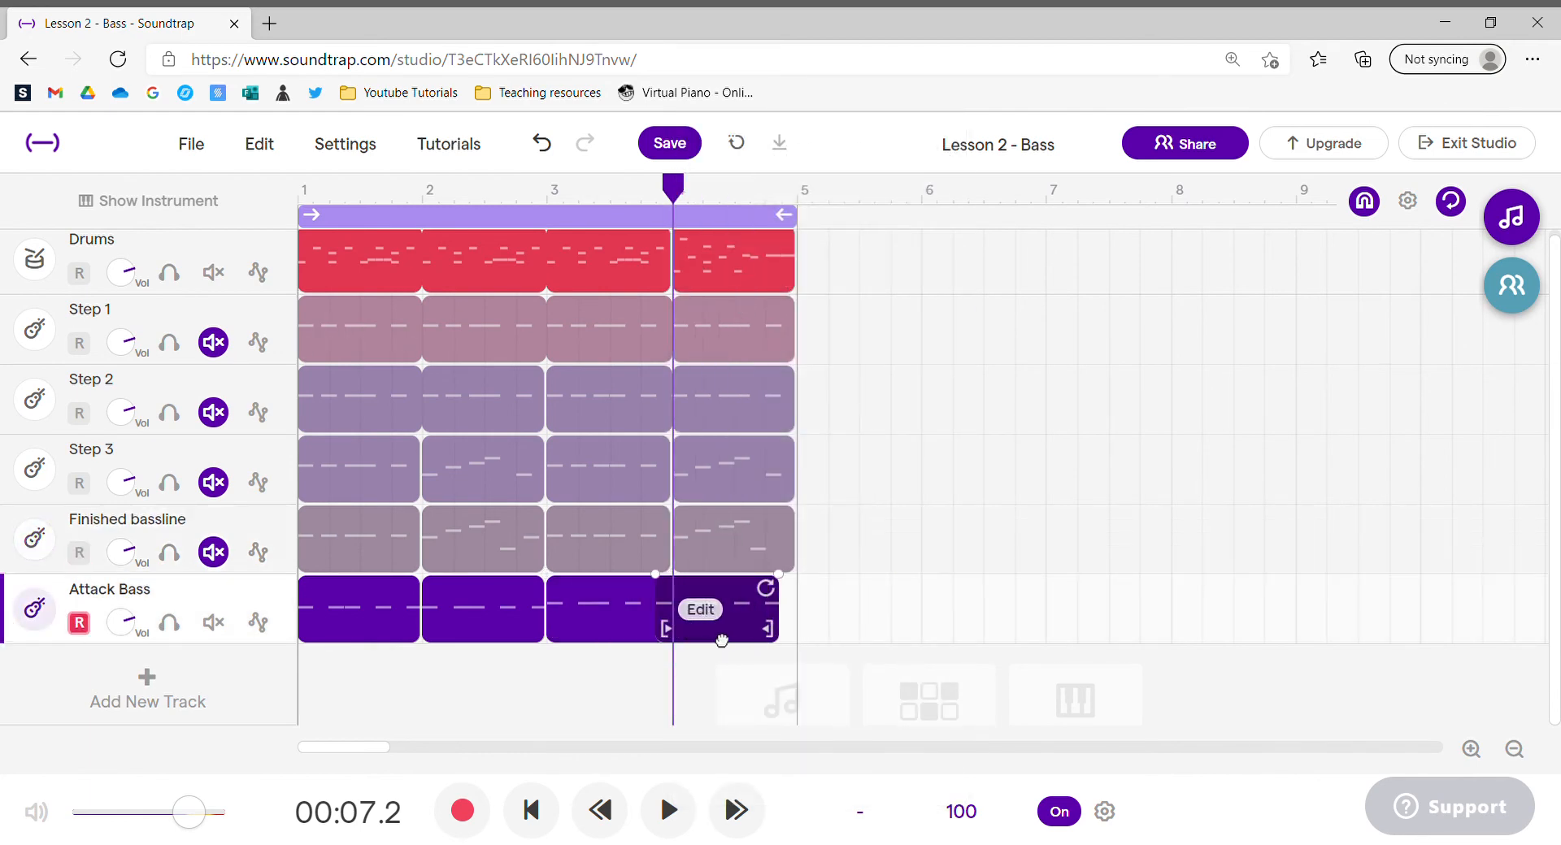
pyautogui.click(541, 143)
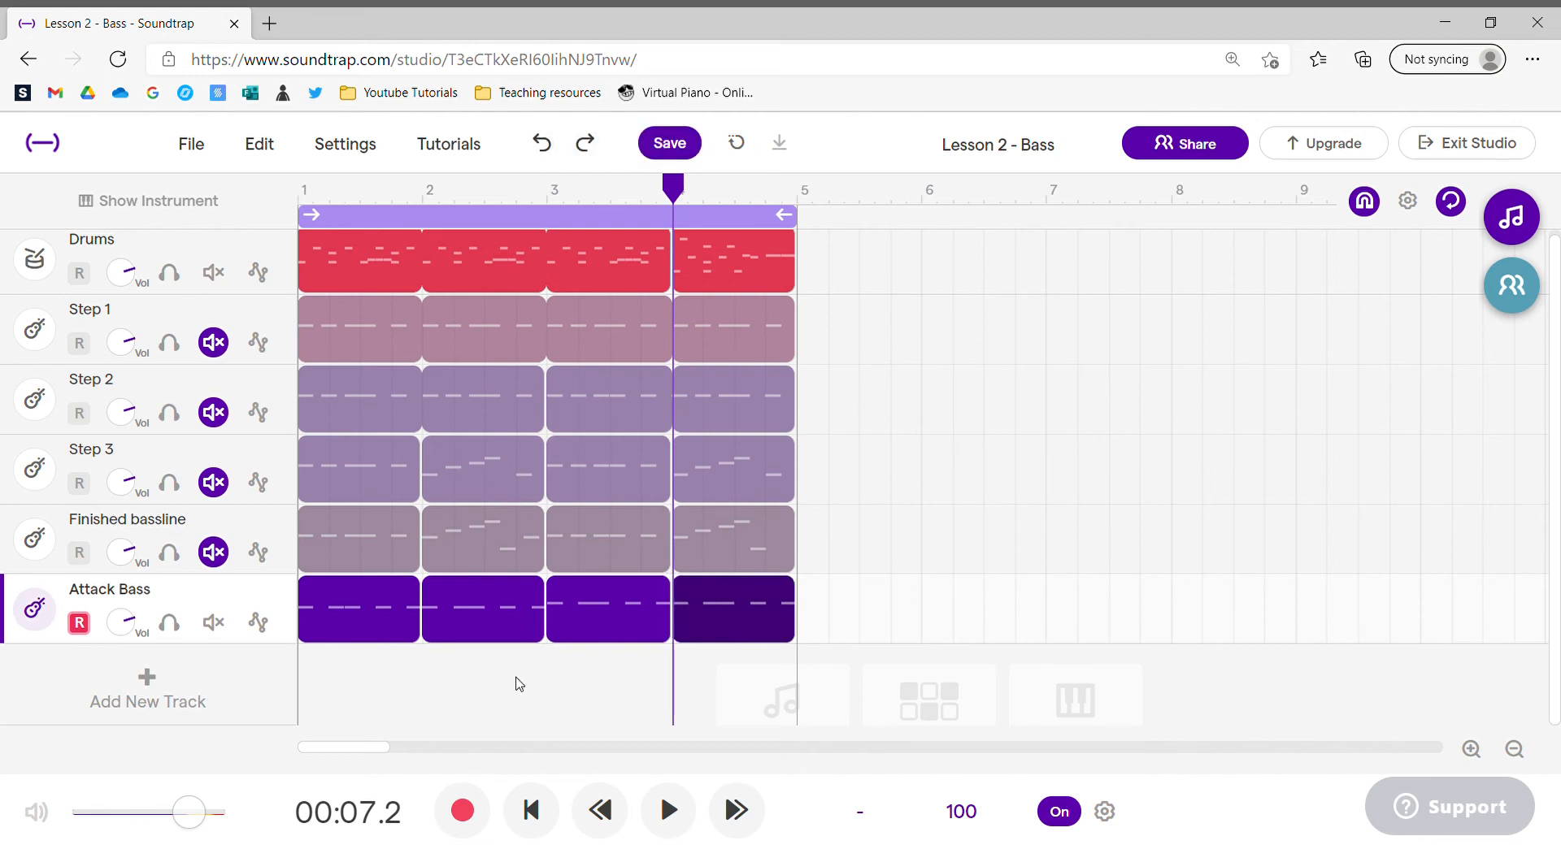
# - Open the bar 2 Attack Bass clip in the piano roll, audition its notes and play the loop from the start
pyautogui.click(501, 614)
pyautogui.click(766, 635)
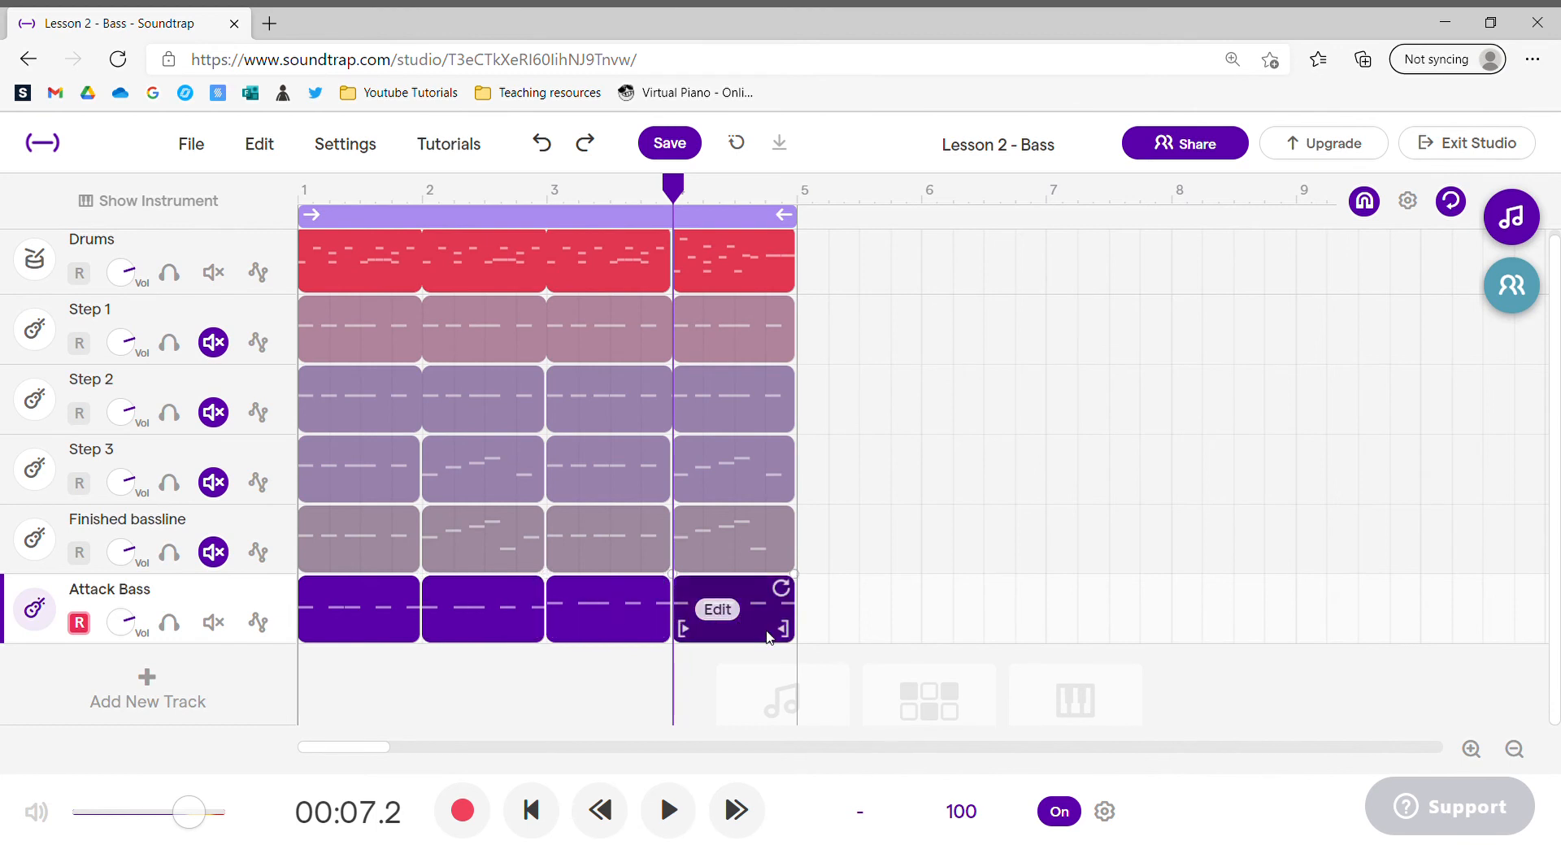
pyautogui.doubleClick(493, 641)
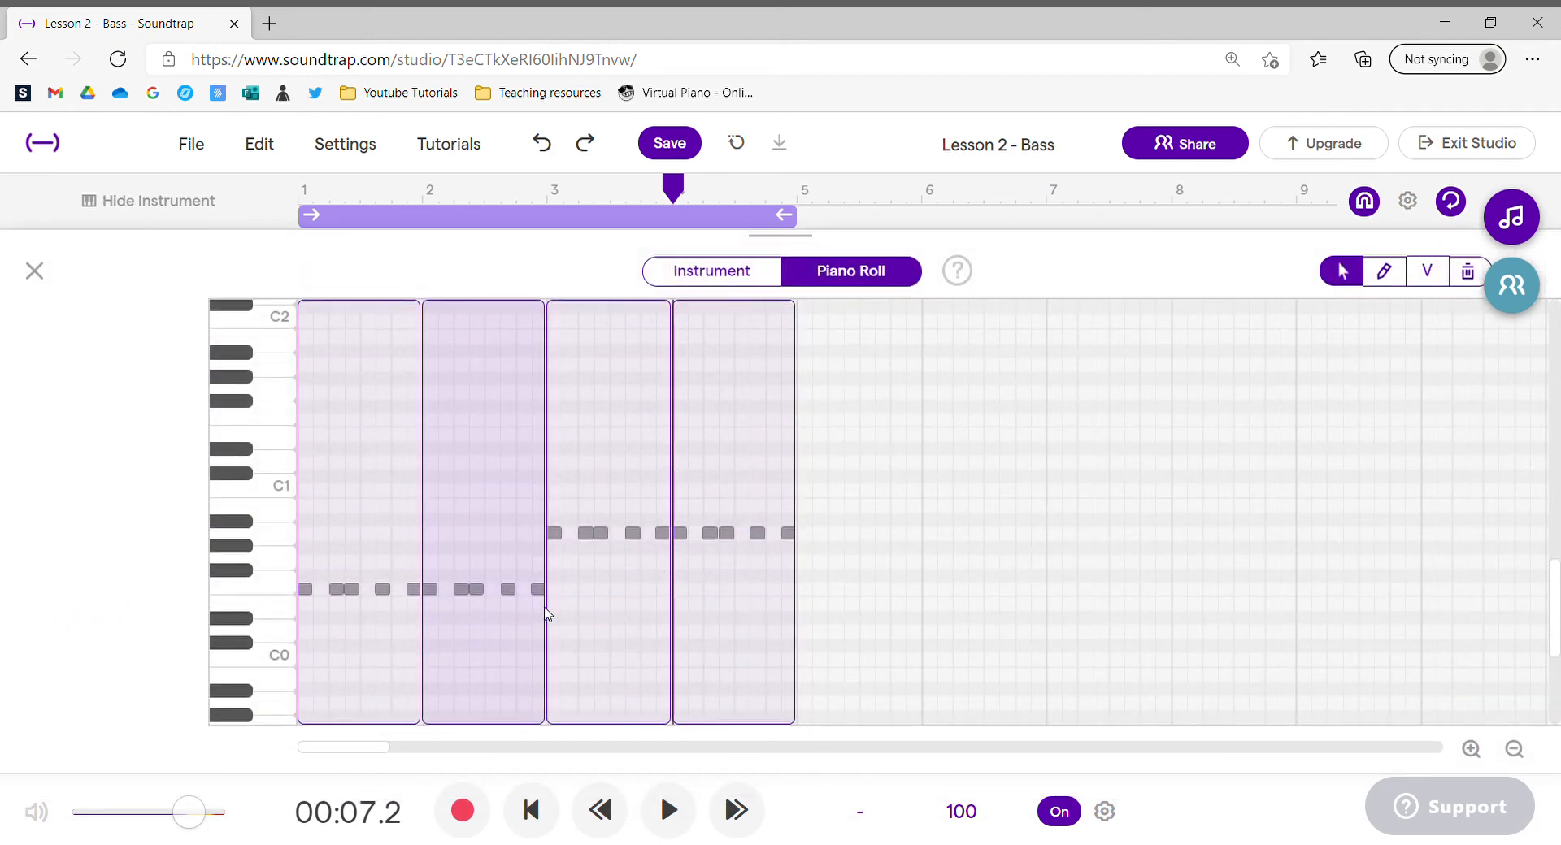
pyautogui.click(478, 590)
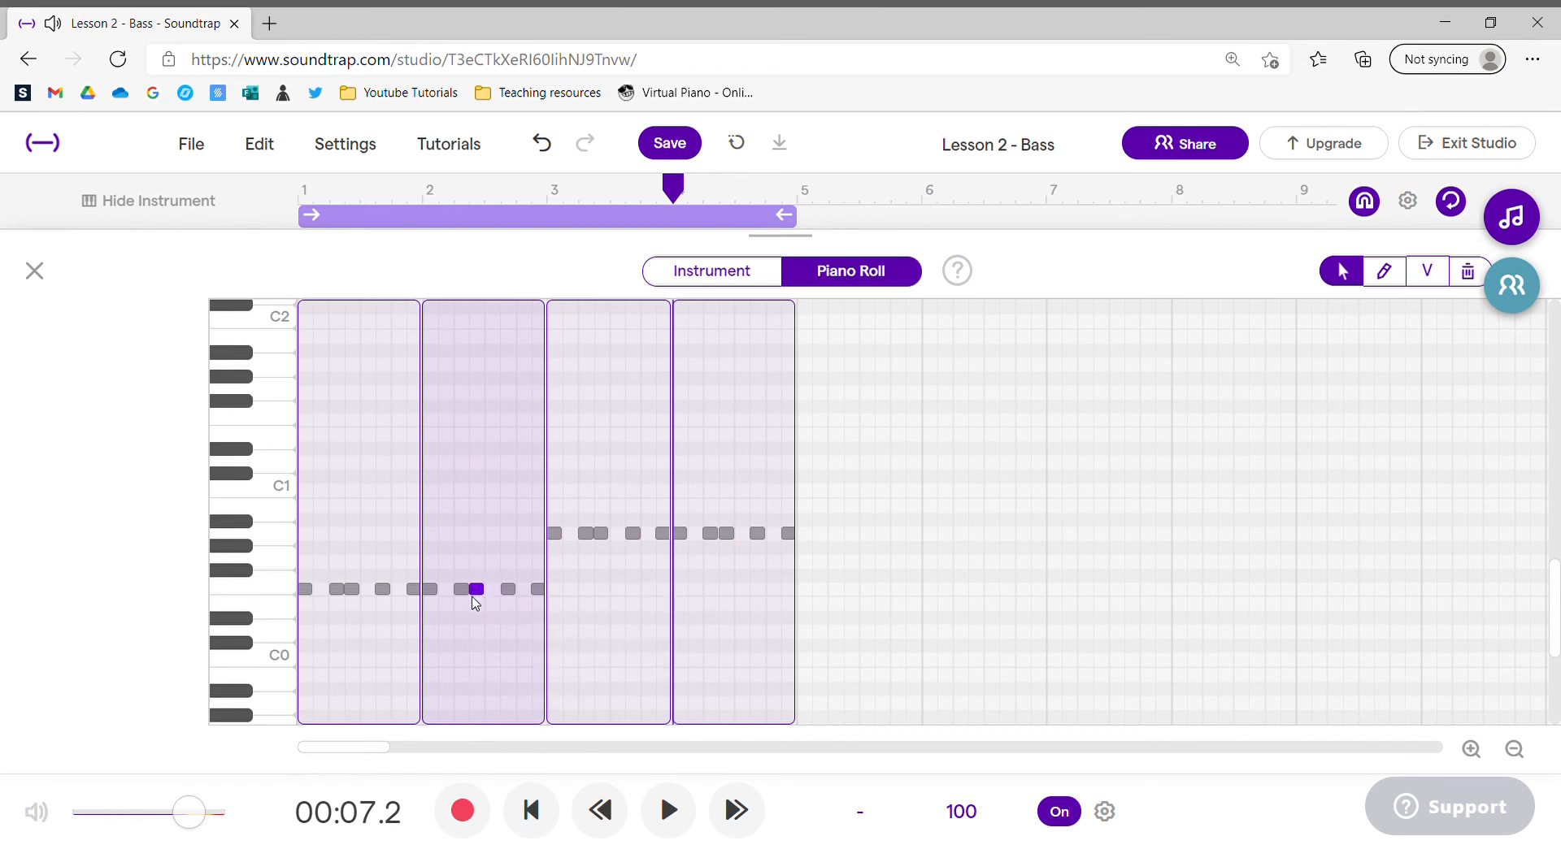
pyautogui.click(431, 590)
pyautogui.click(532, 811)
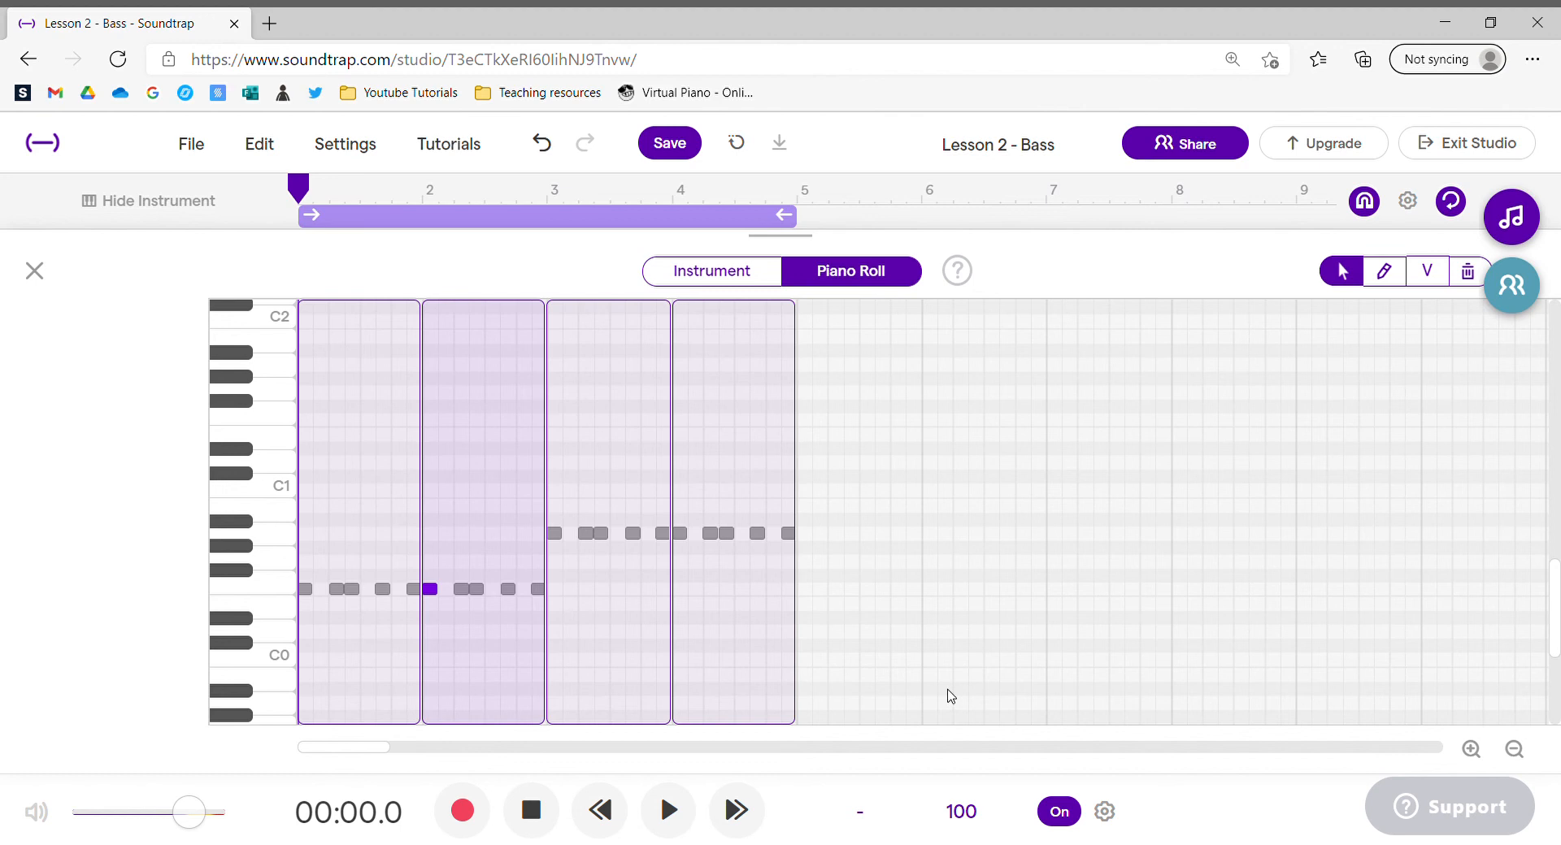
pyautogui.press('space')
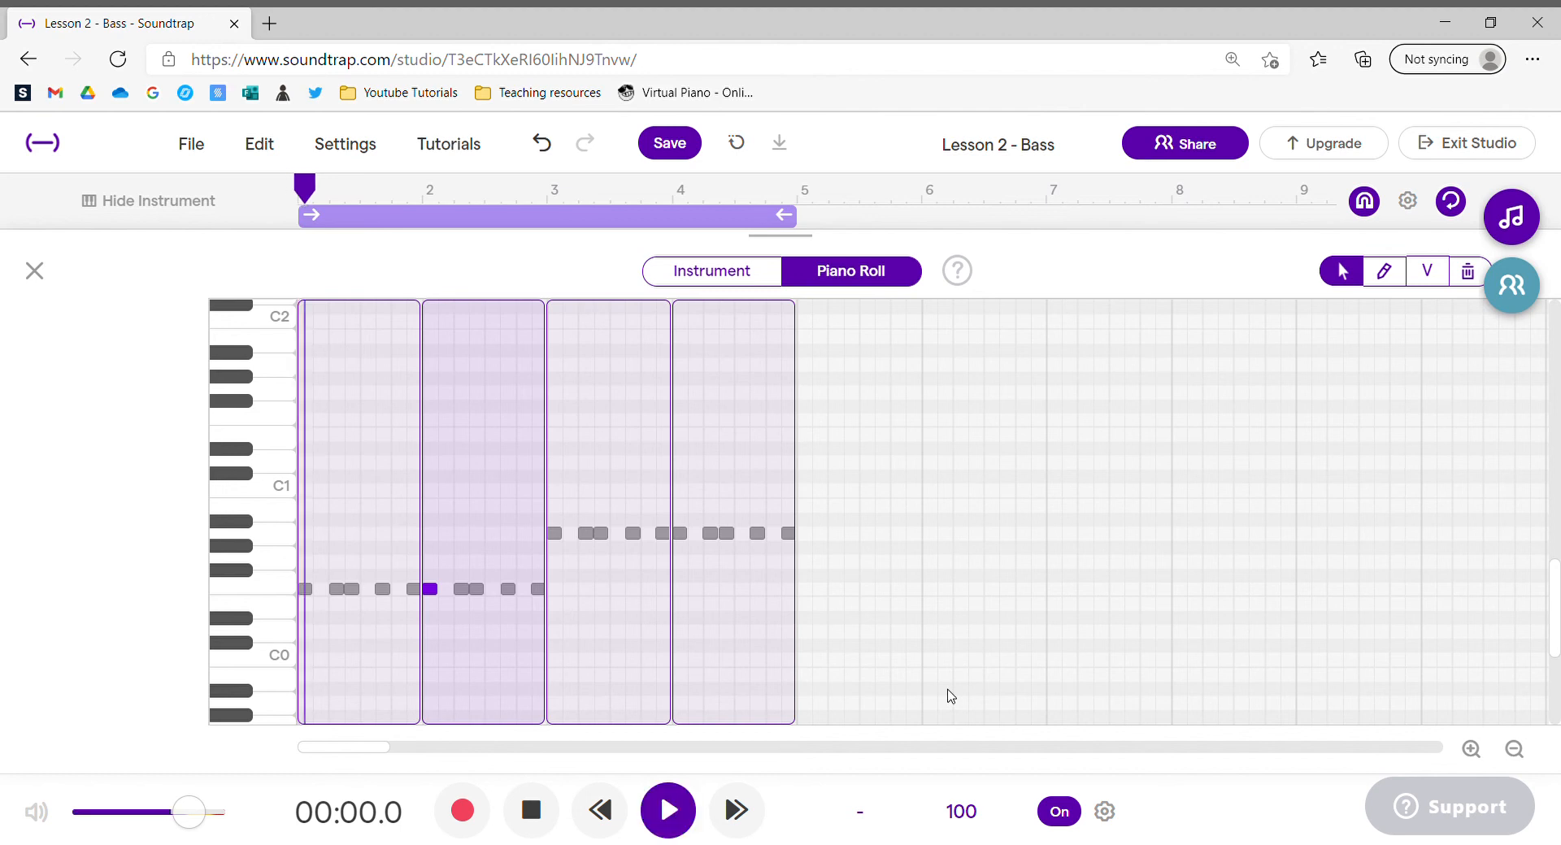
# - Raise the third note of bars 2 and 4 by one semitone, and lower the fourth by three semitones in bar 2 and two in bar 4
pyautogui.moveTo(477, 597); pyautogui.dragTo(509, 638)
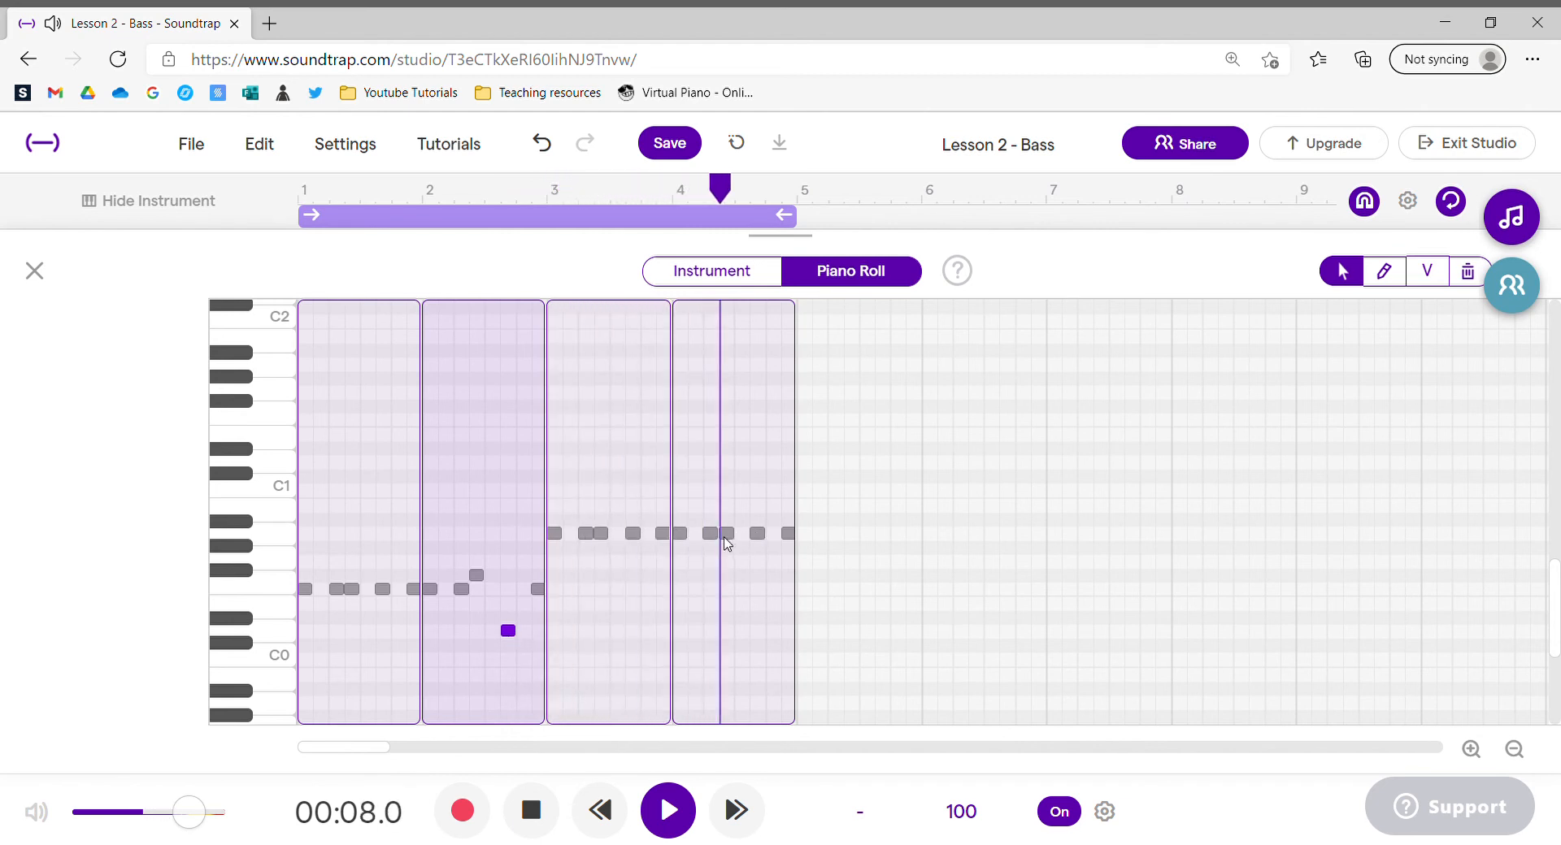
pyautogui.moveTo(726, 535); pyautogui.dragTo(726, 521)
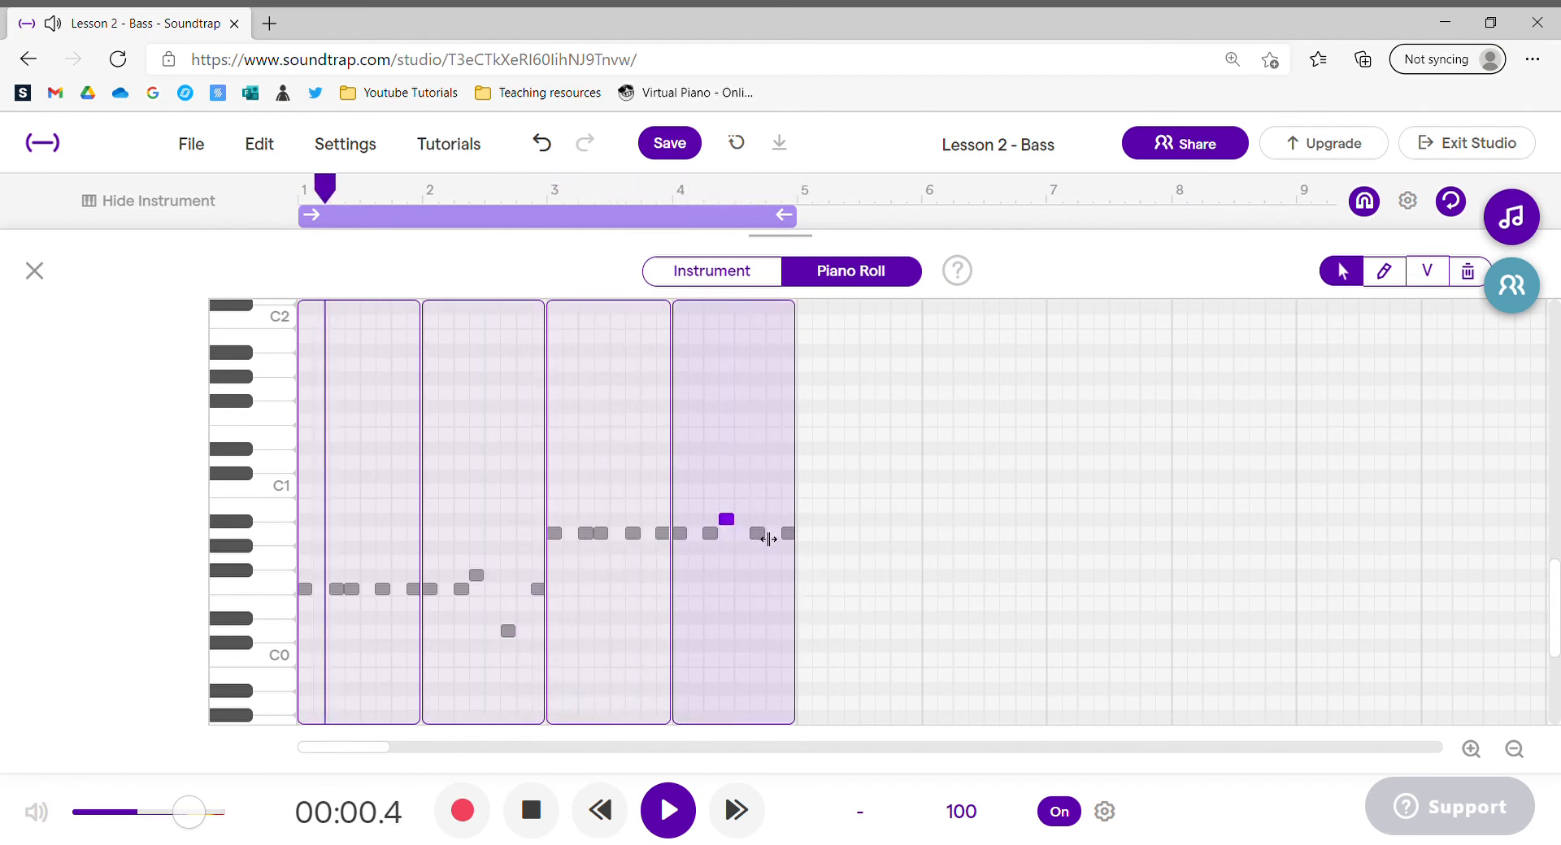
pyautogui.click(757, 535)
pyautogui.moveTo(758, 535); pyautogui.dragTo(758, 562)
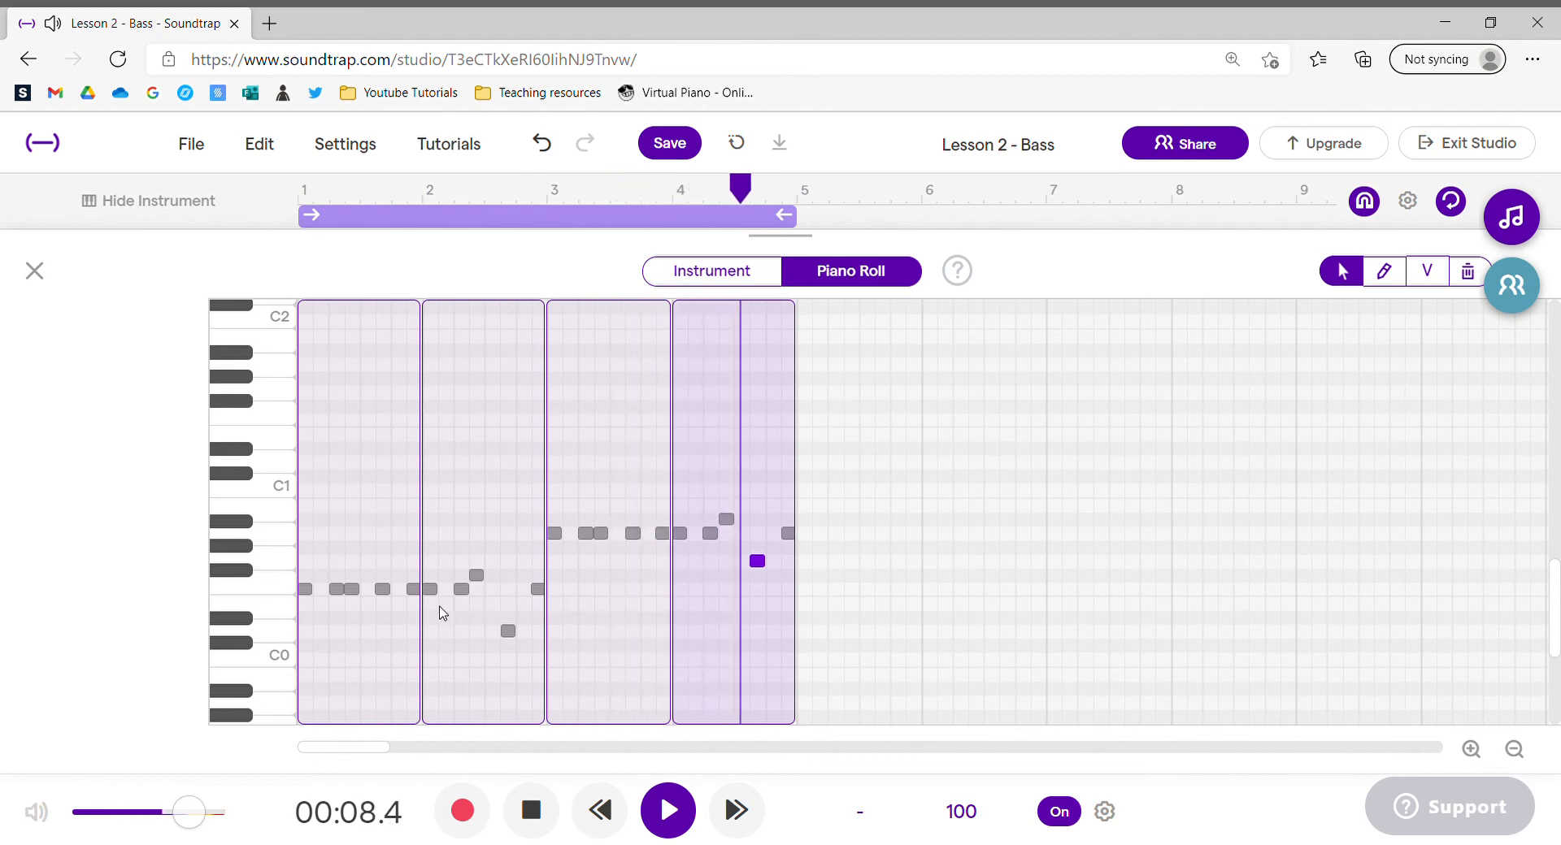
# - Raise the second note of bars 2 and 4 by two semitones and lower bar 2's third note by two semitones
pyautogui.moveTo(462, 590); pyautogui.dragTo(467, 566)
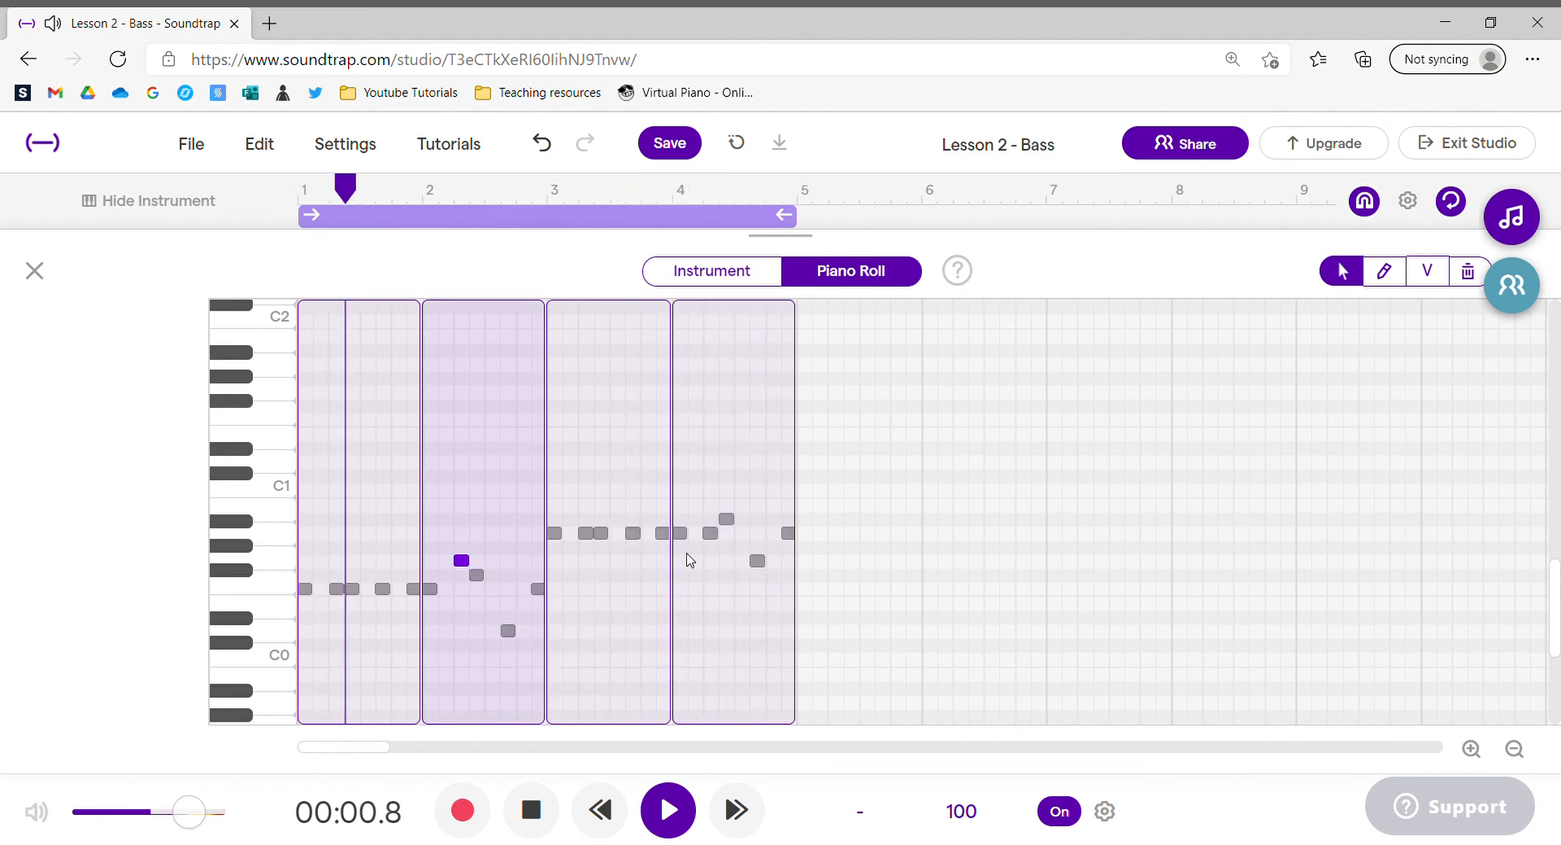
pyautogui.moveTo(712, 534); pyautogui.dragTo(714, 507)
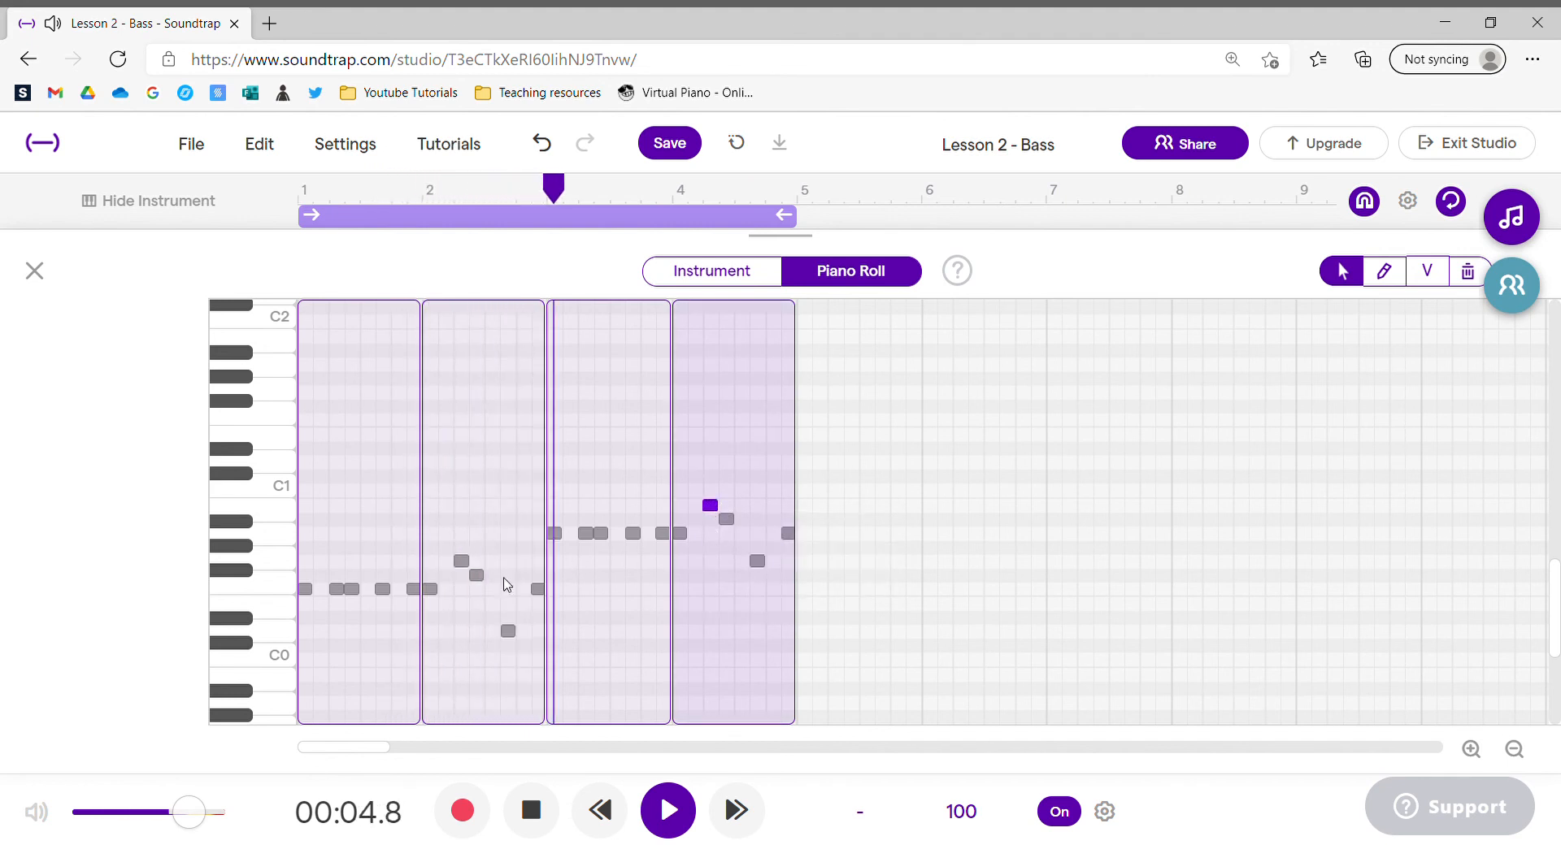
pyautogui.moveTo(476, 576); pyautogui.dragTo(476, 611)
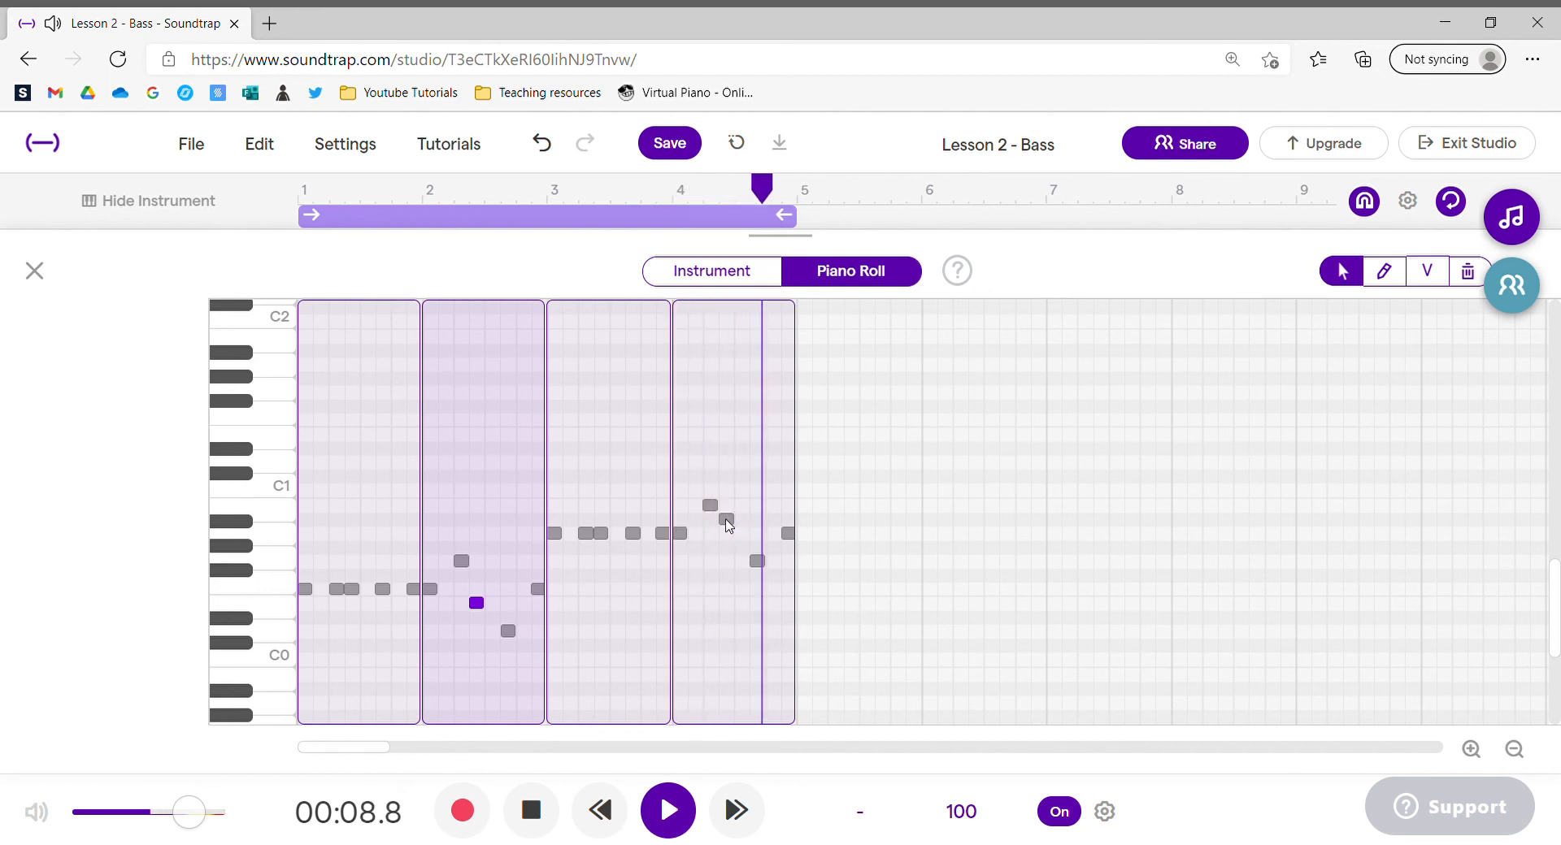
# - Lower bar 4's third Attack Bass note by three semitones and its fourth by two, and close the piano roll
pyautogui.moveTo(725, 519); pyautogui.dragTo(756, 592)
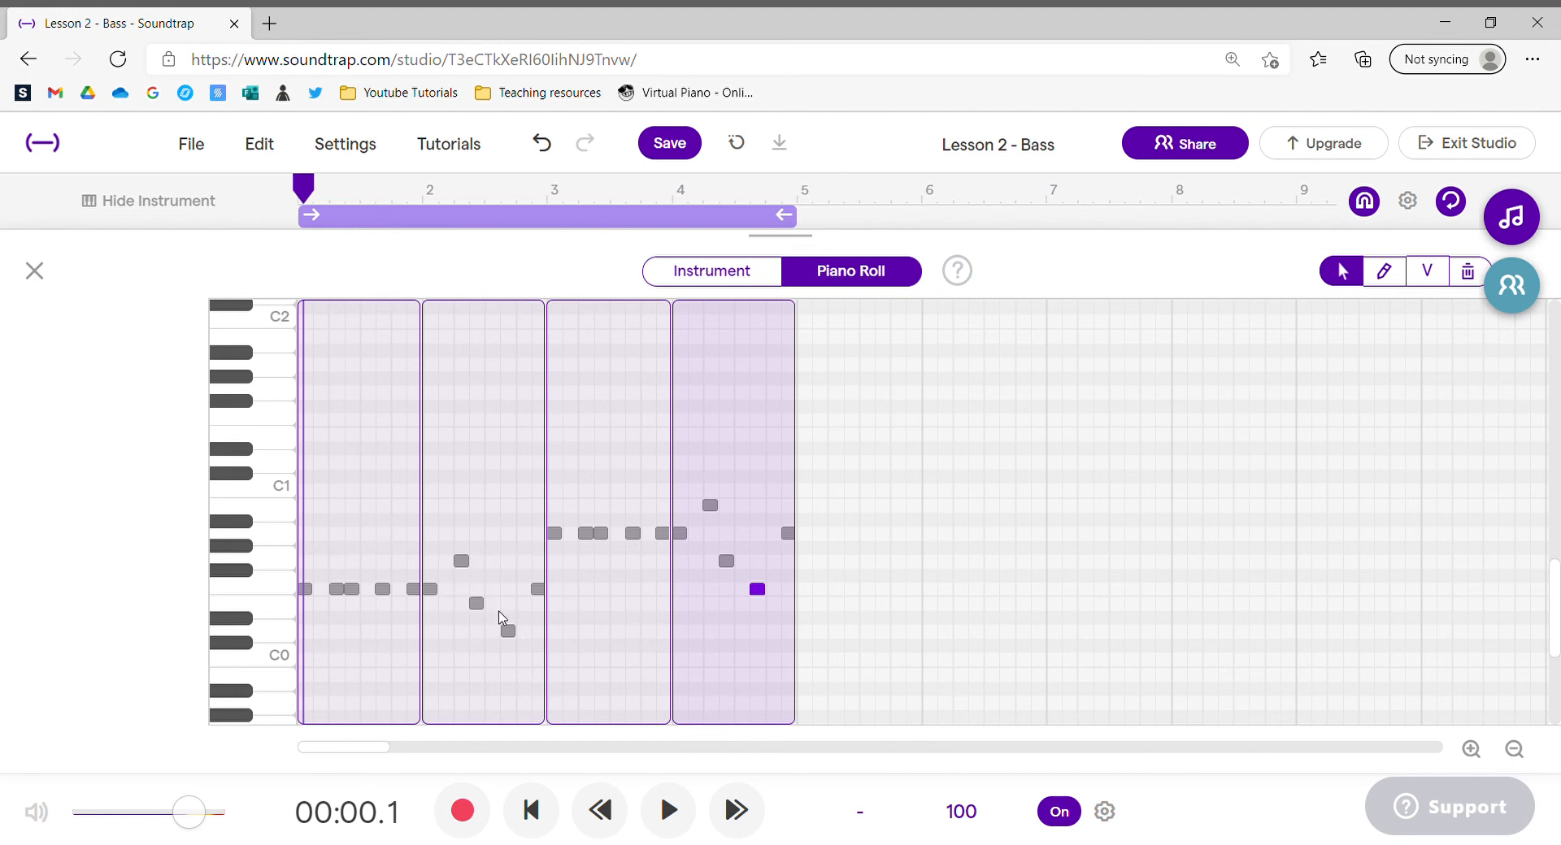
pyautogui.click(499, 500)
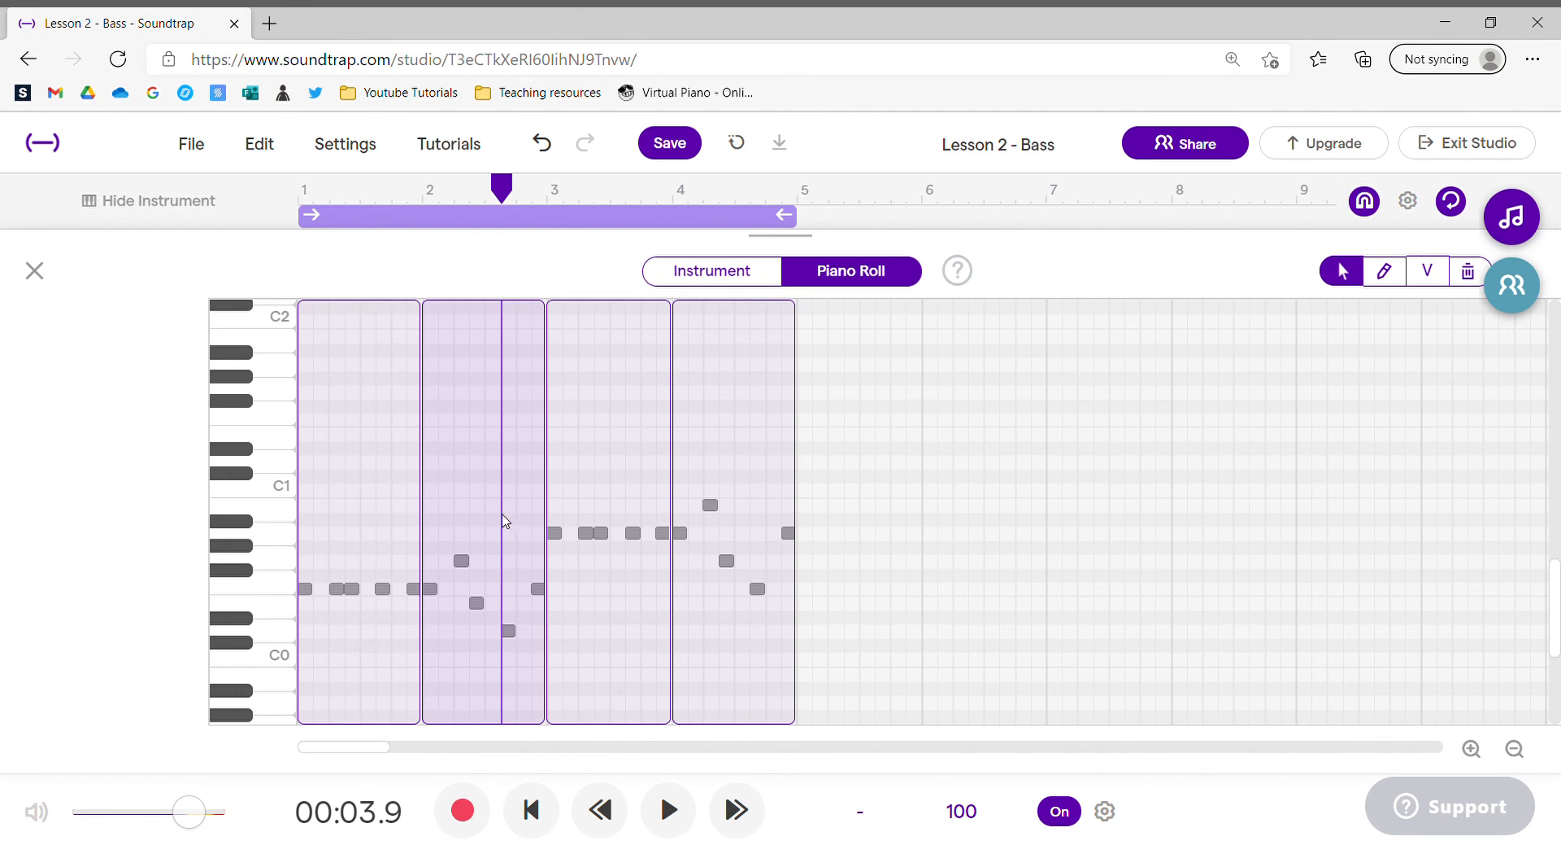
pyautogui.click(732, 458)
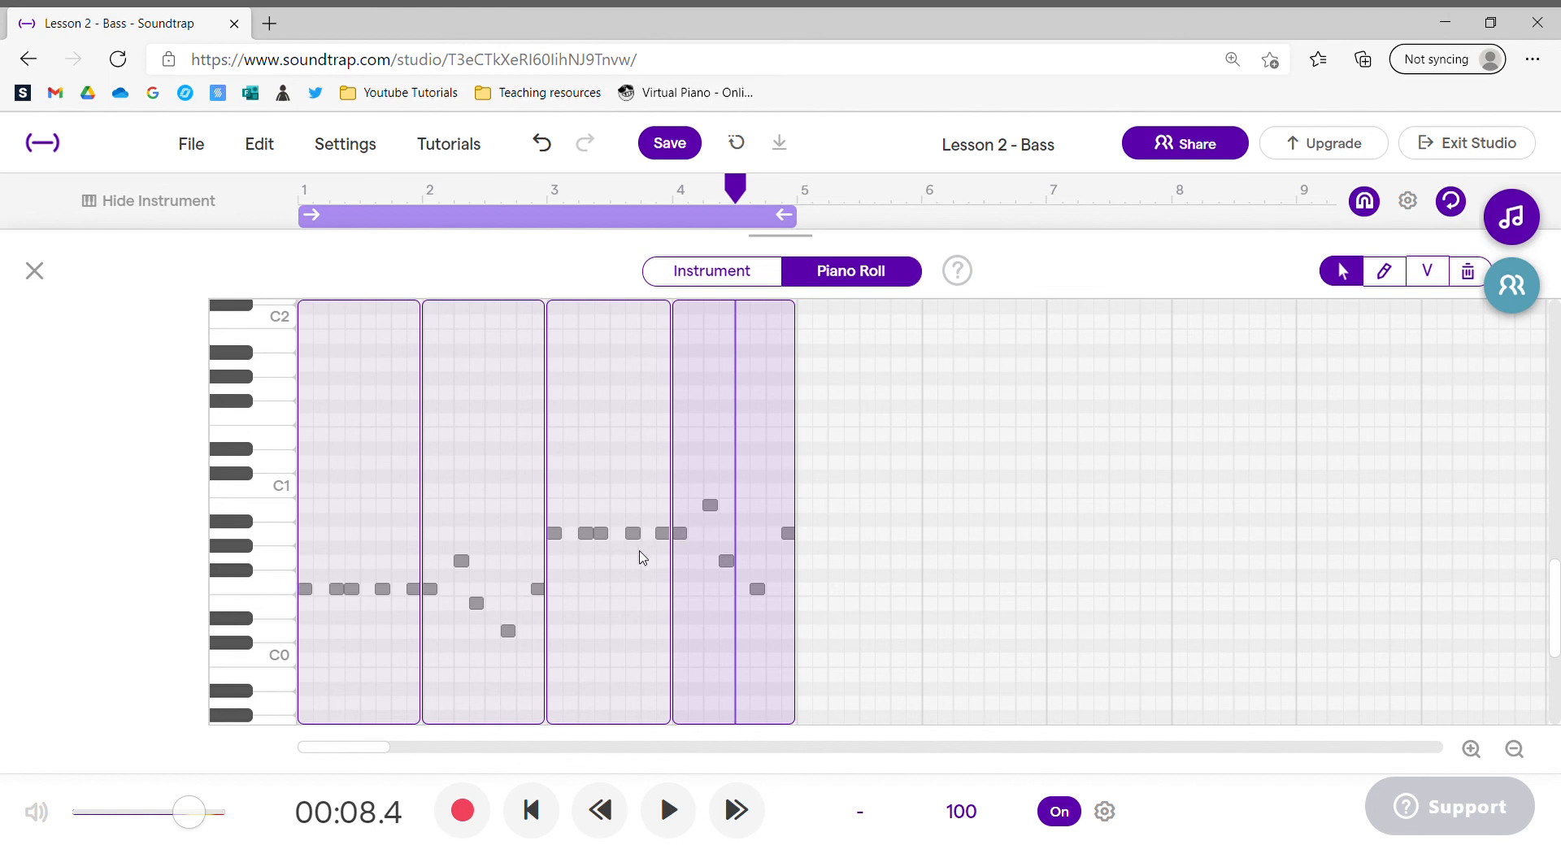
pyautogui.click(34, 271)
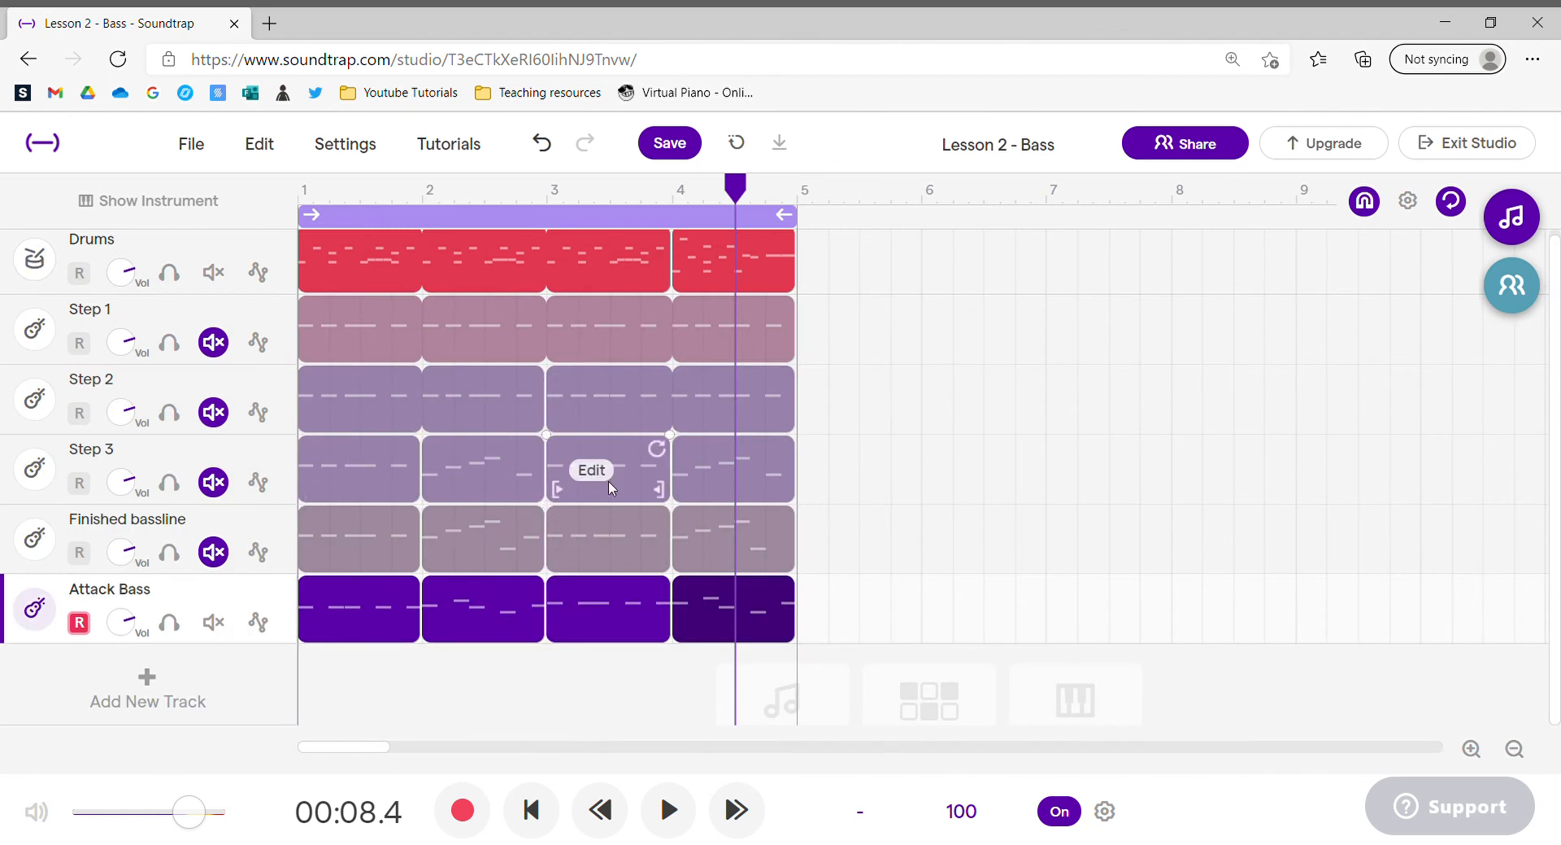
pyautogui.click(759, 630)
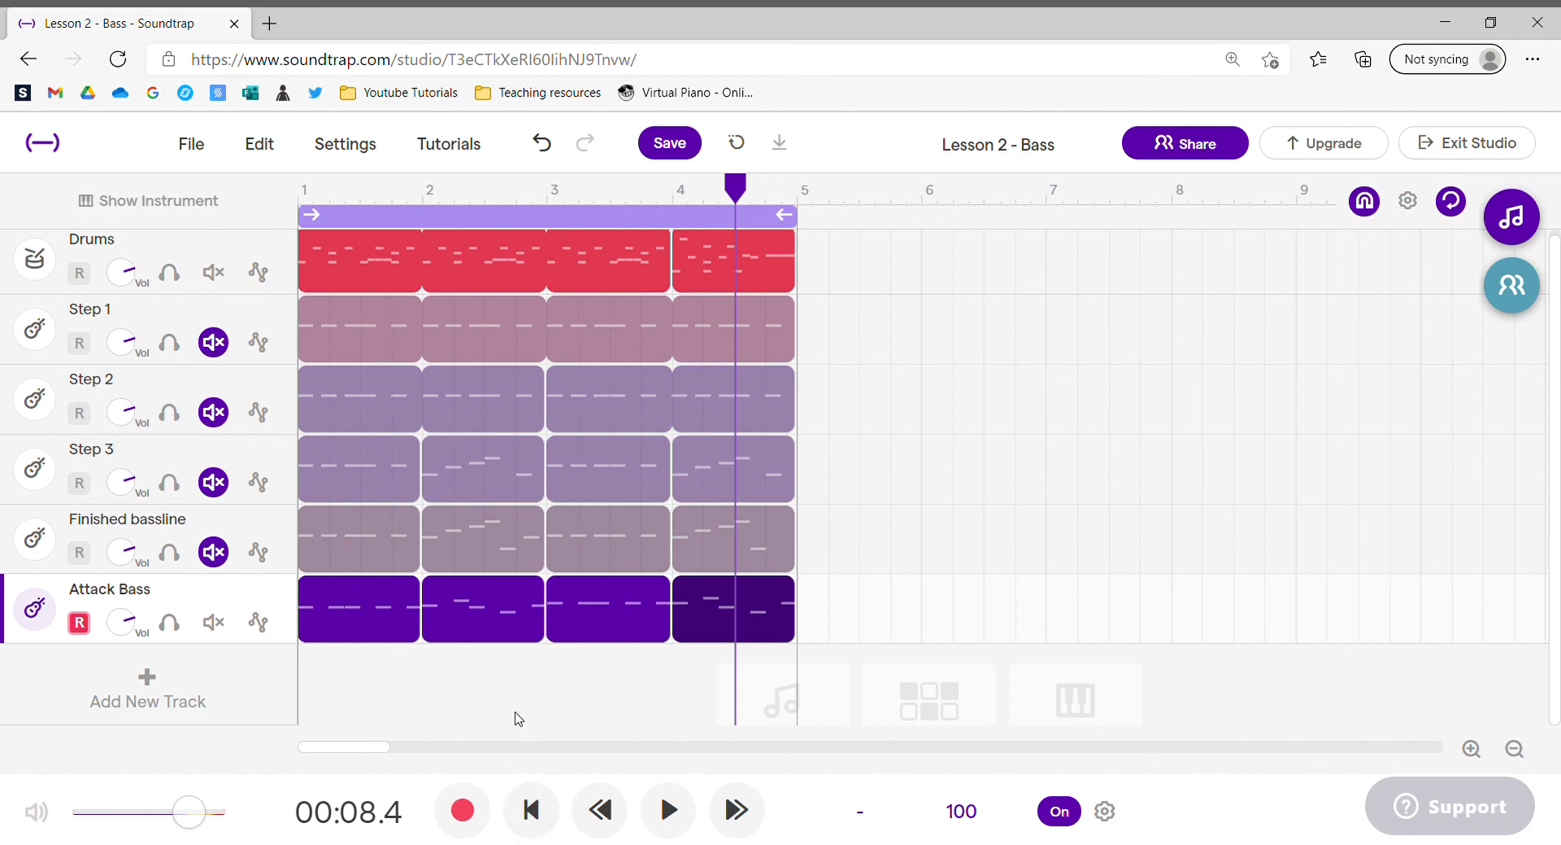
# - Mute the Attack Bass track, unmute the Finished bassline track and play the loop to hear it, stopping near the end
pyautogui.click(214, 622)
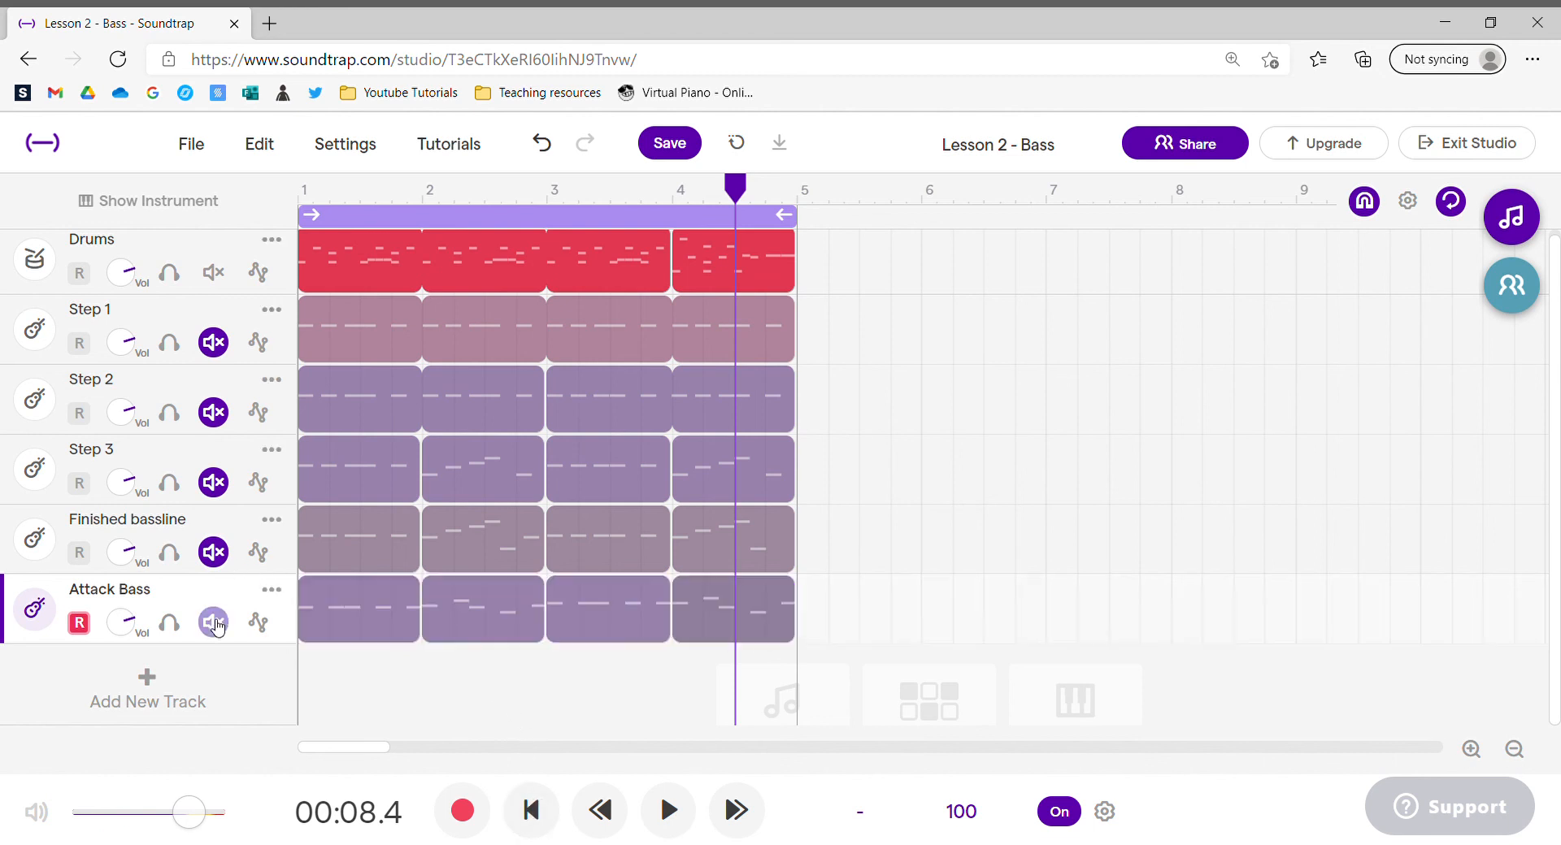
pyautogui.click(220, 561)
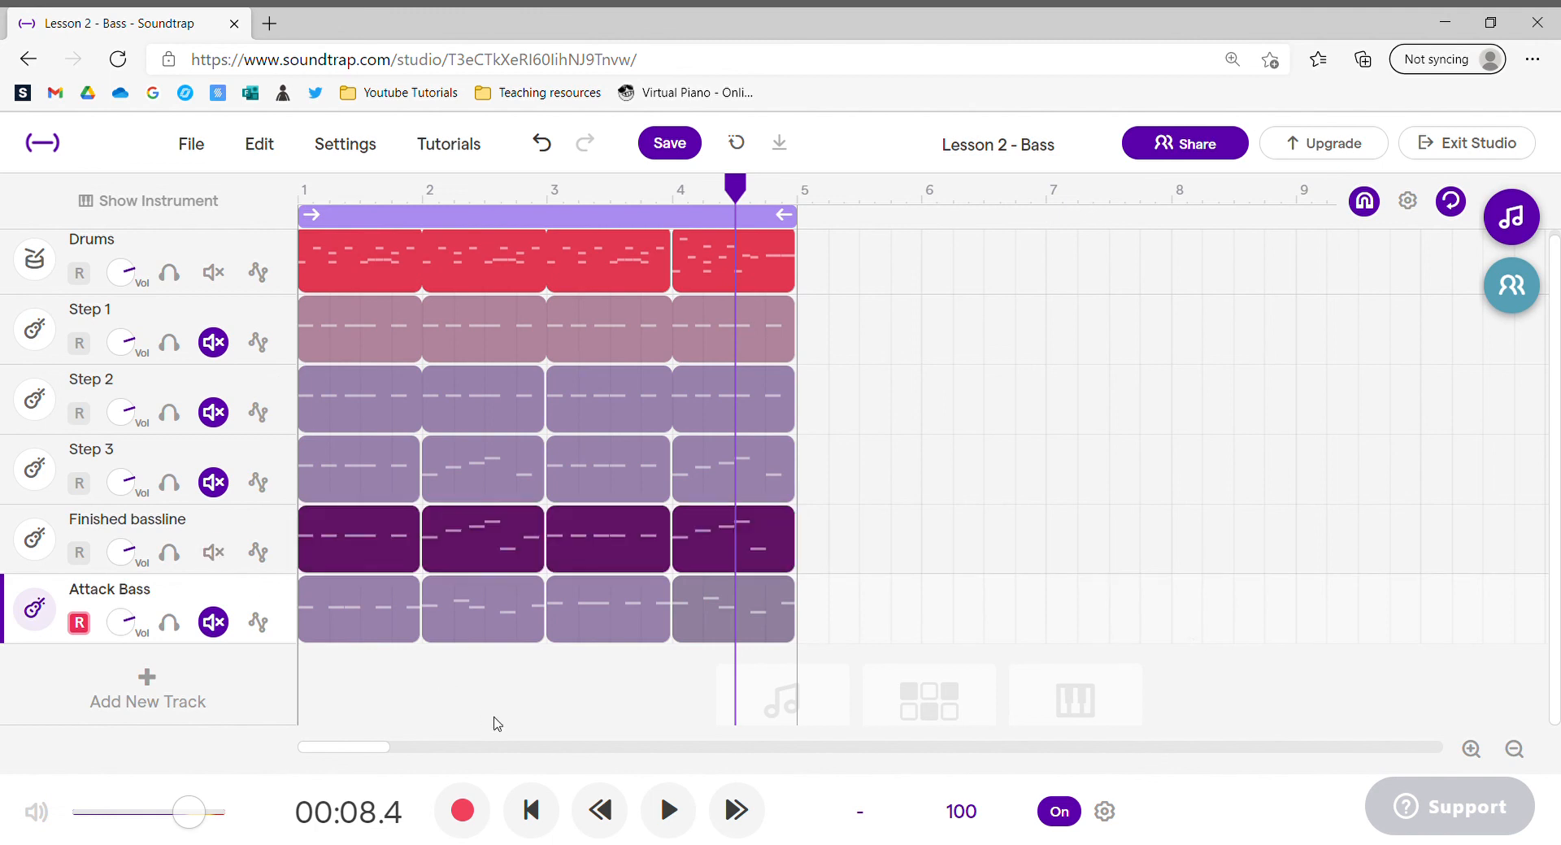
pyautogui.click(547, 823)
pyautogui.press('space')
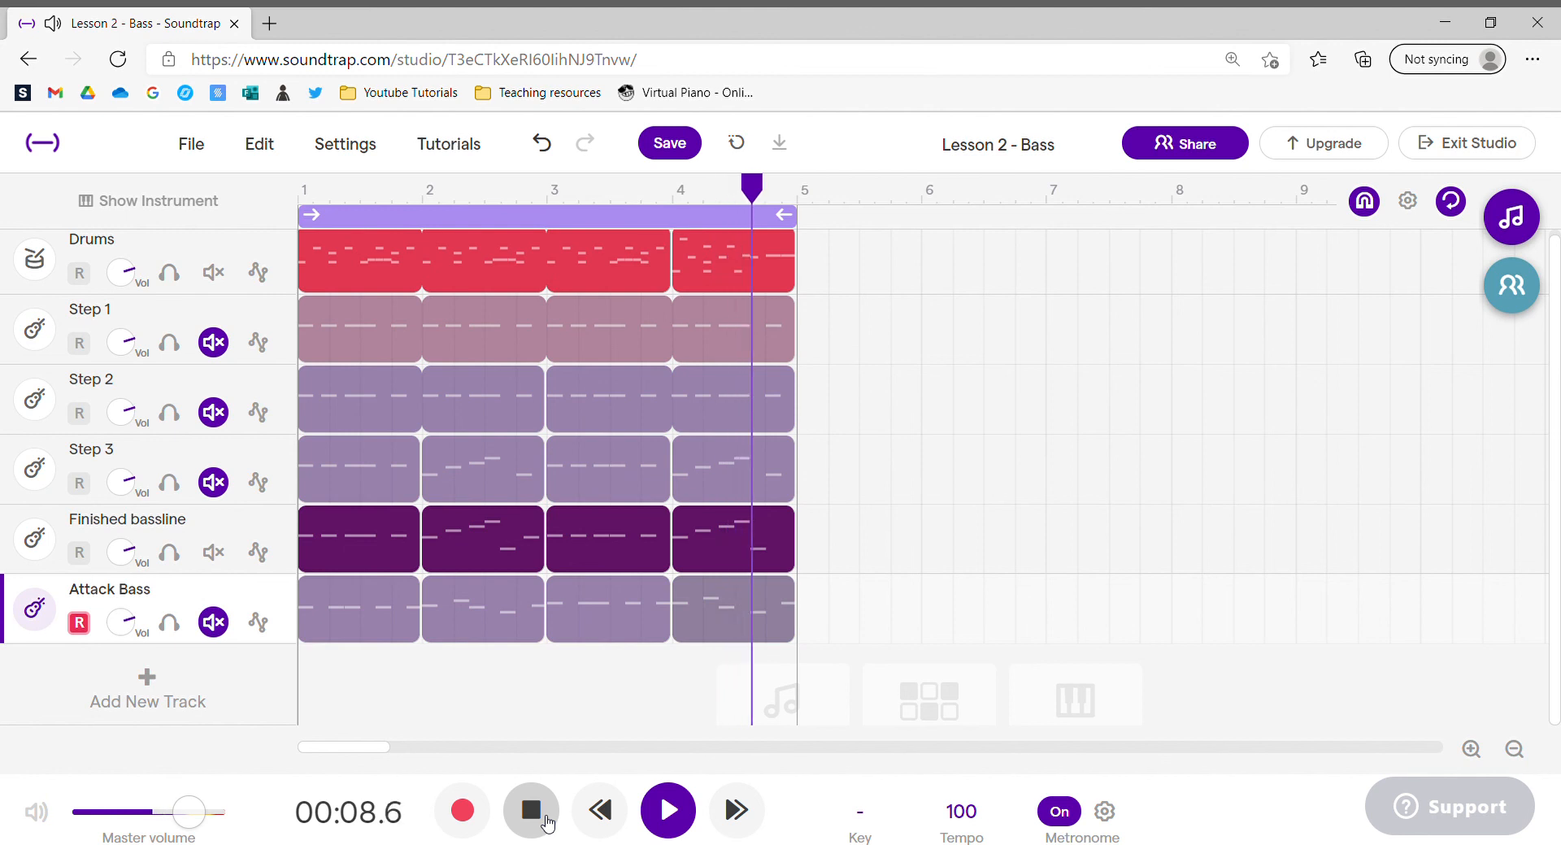
pyautogui.click(544, 821)
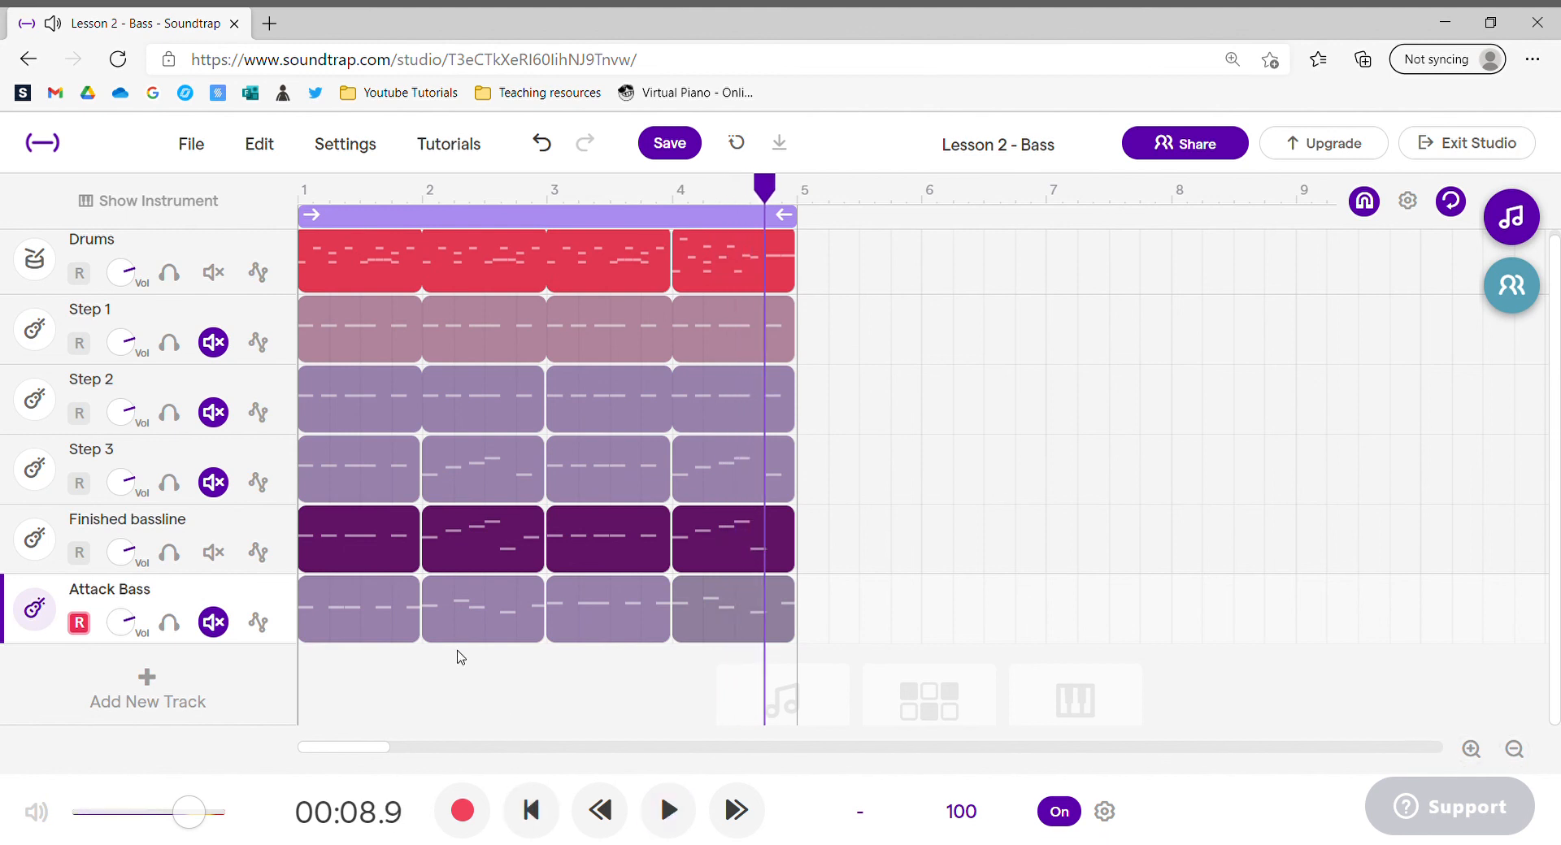
# - In the Attack Bass piano roll, shift bar 2's fourth note forward by an eighth note and delete bar 4's third note
pyautogui.moveTo(435, 635)
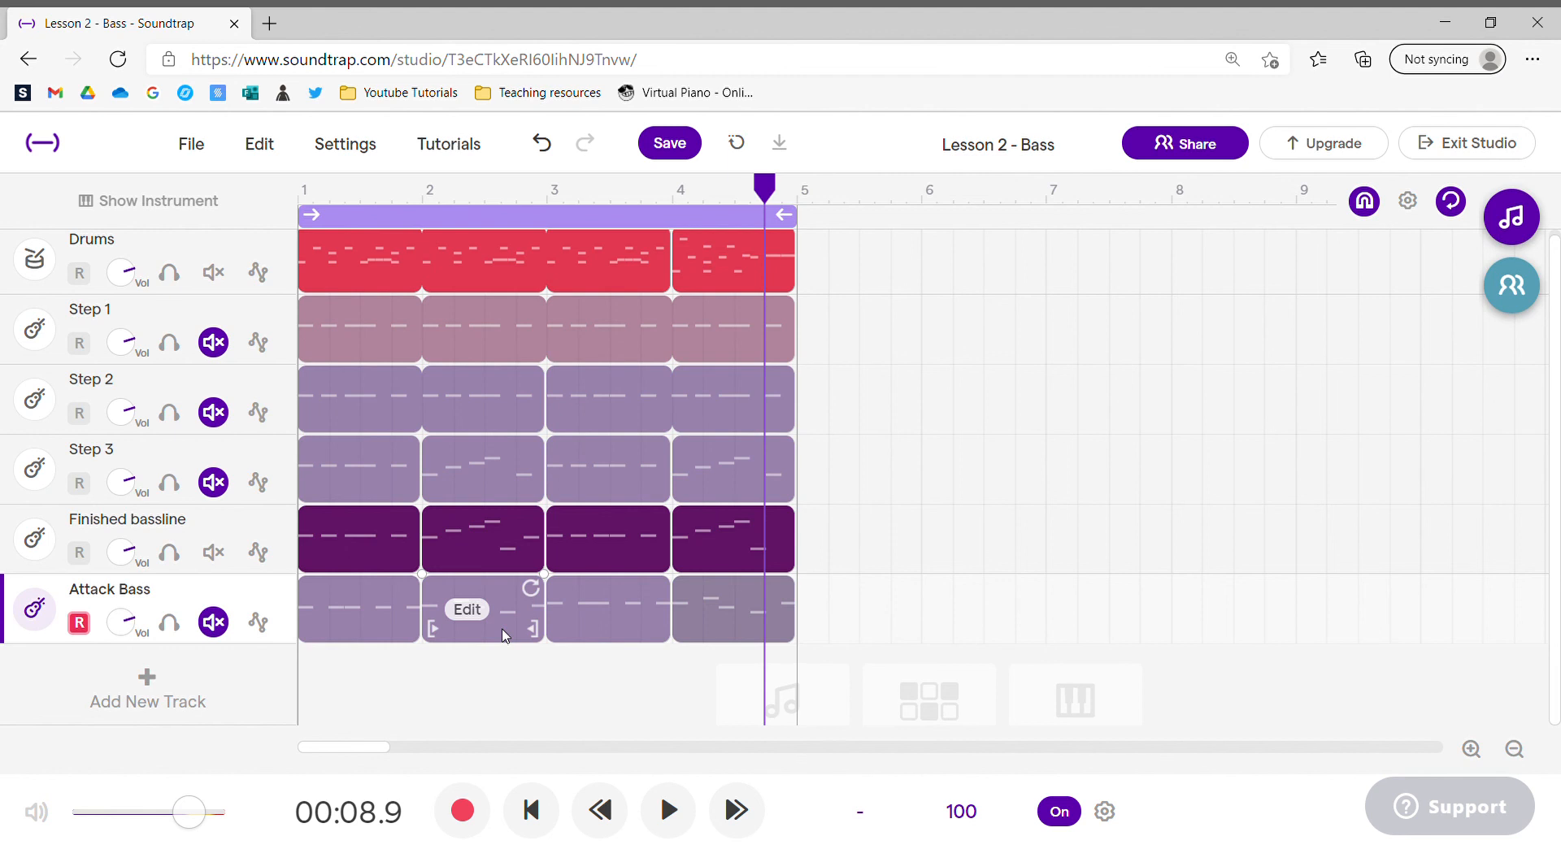
pyautogui.moveTo(687, 616)
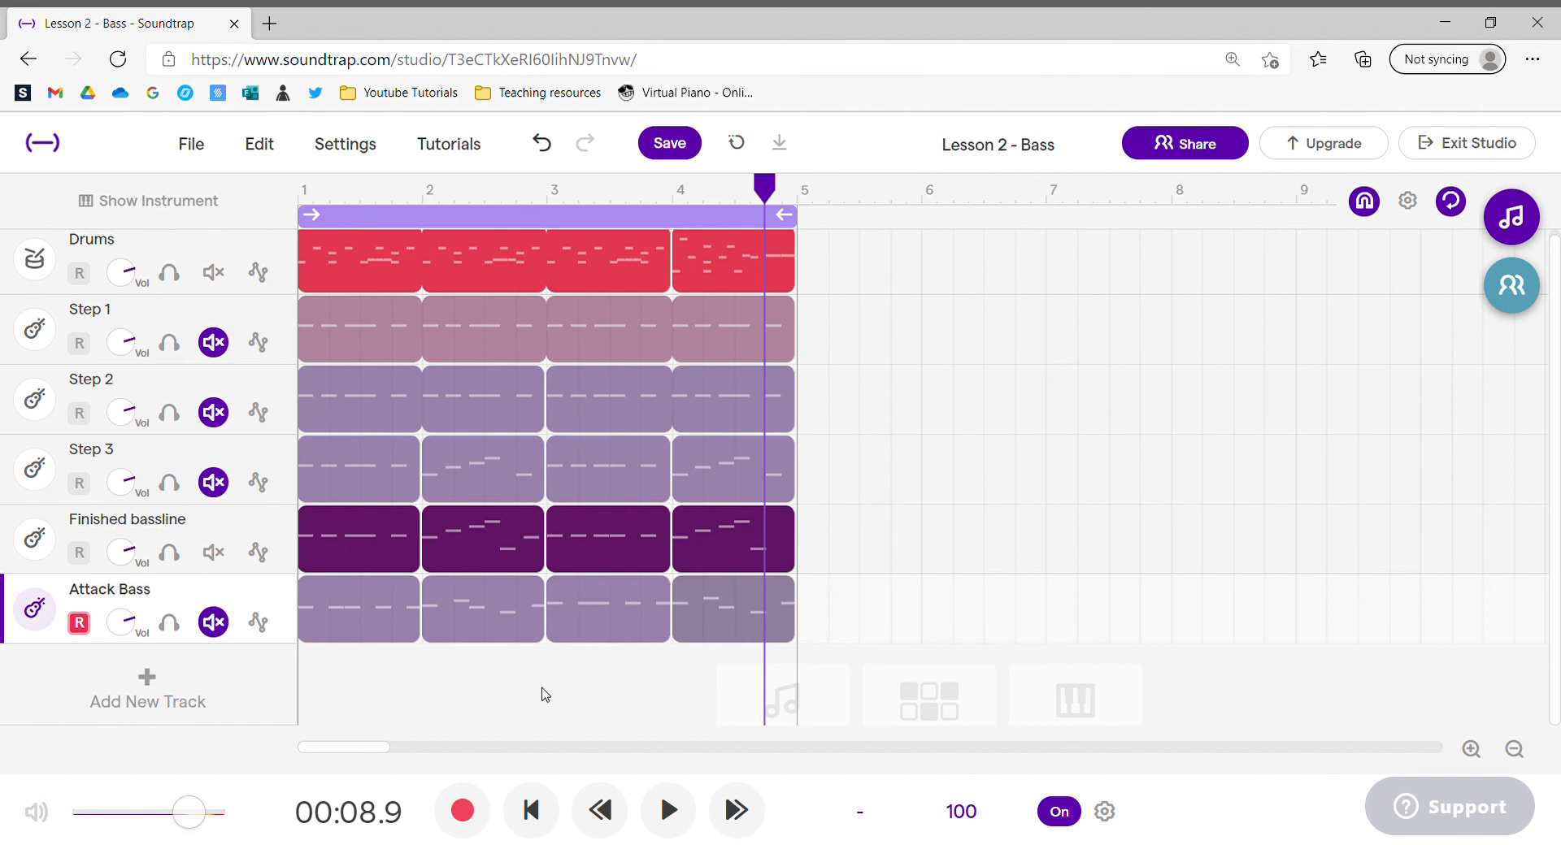
pyautogui.moveTo(510, 627)
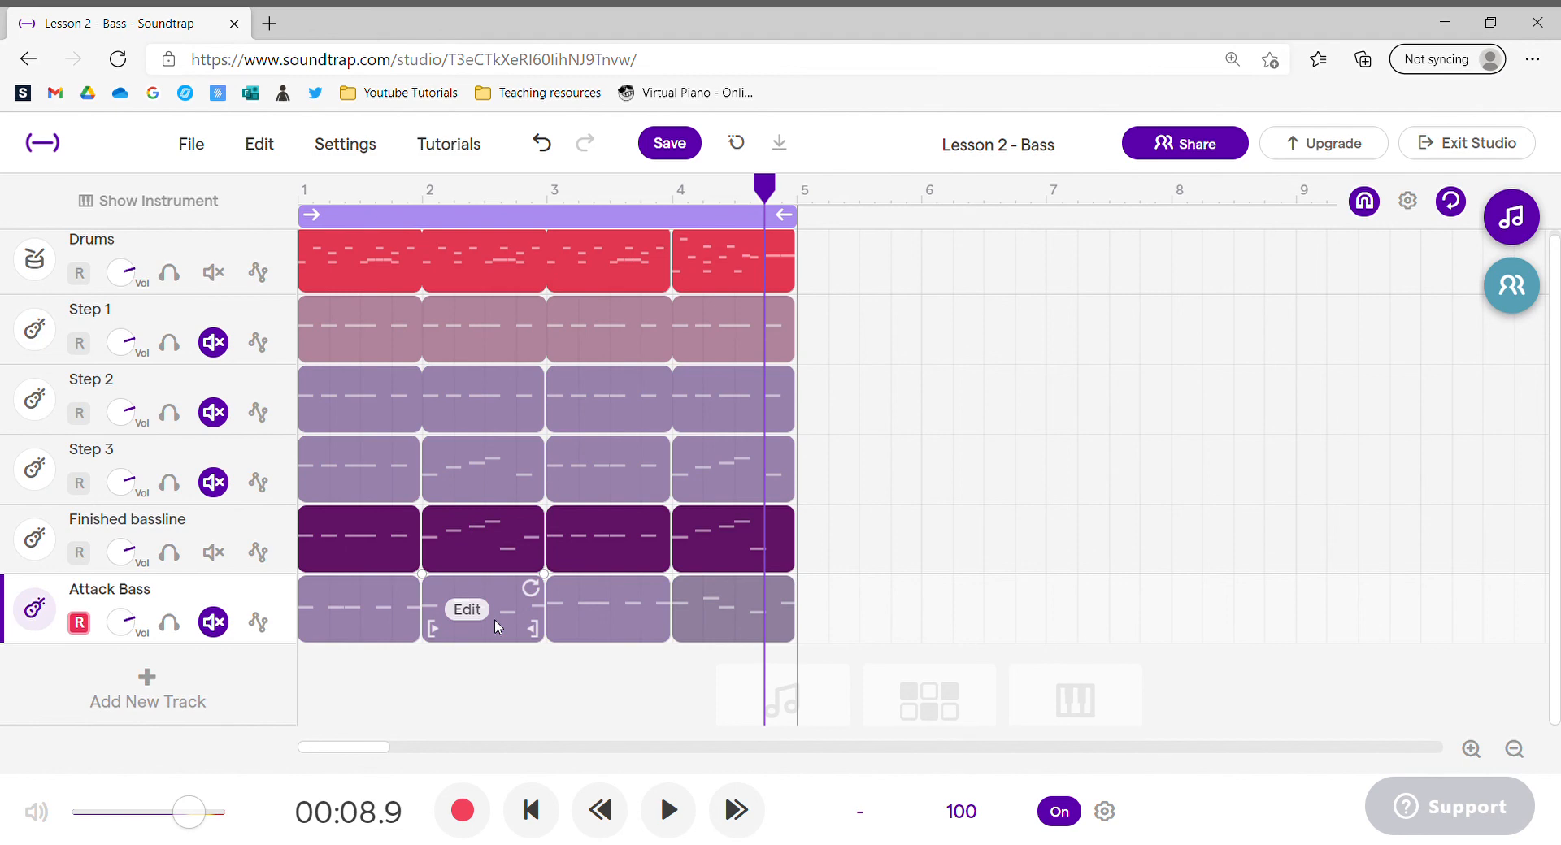
pyautogui.doubleClick(494, 620)
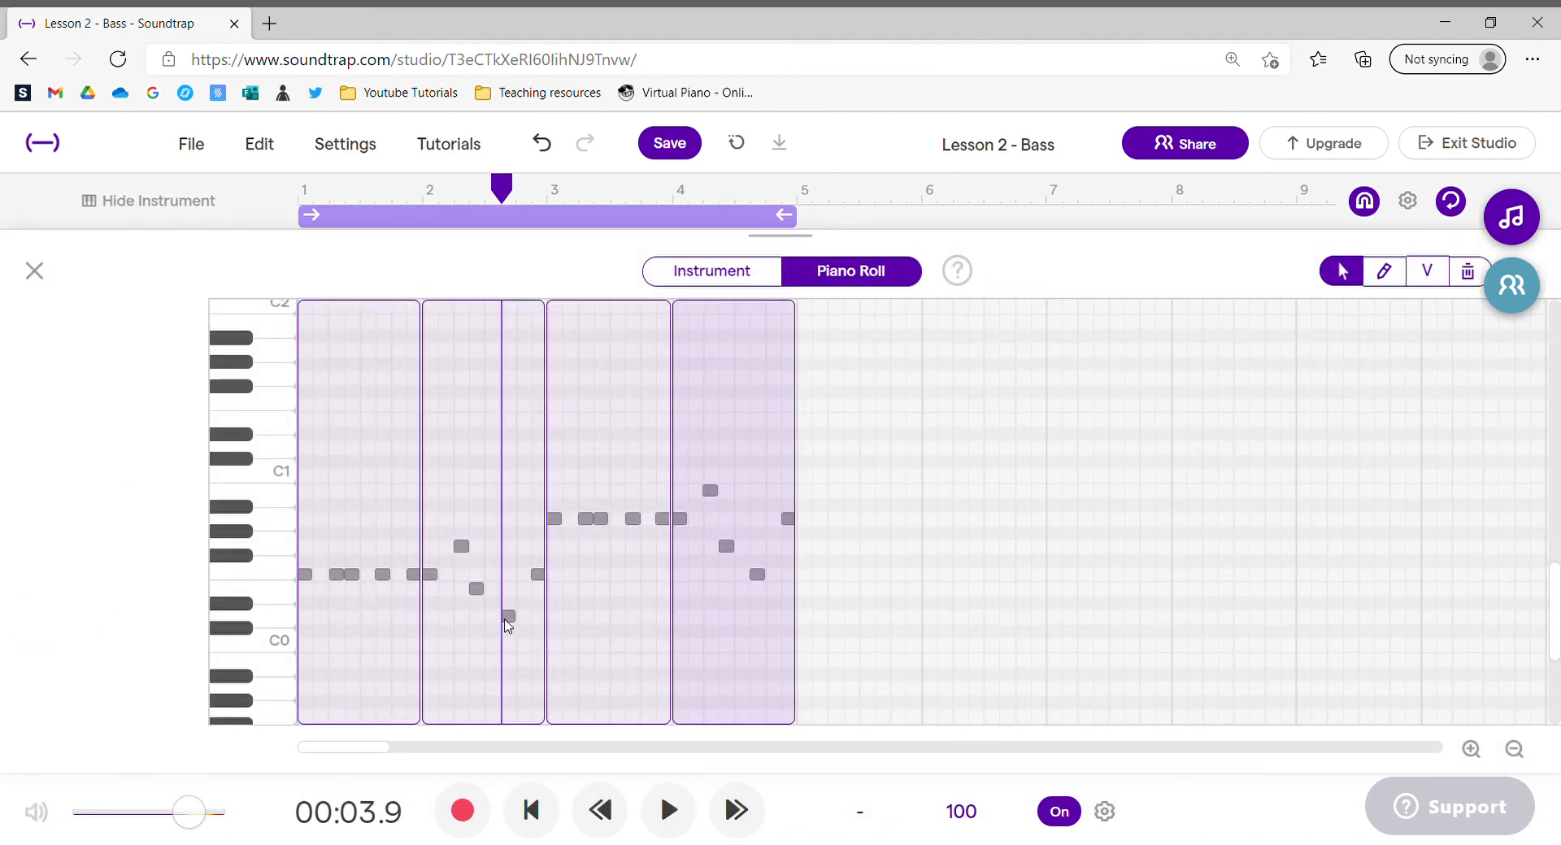
pyautogui.moveTo(506, 620); pyautogui.dragTo(521, 621)
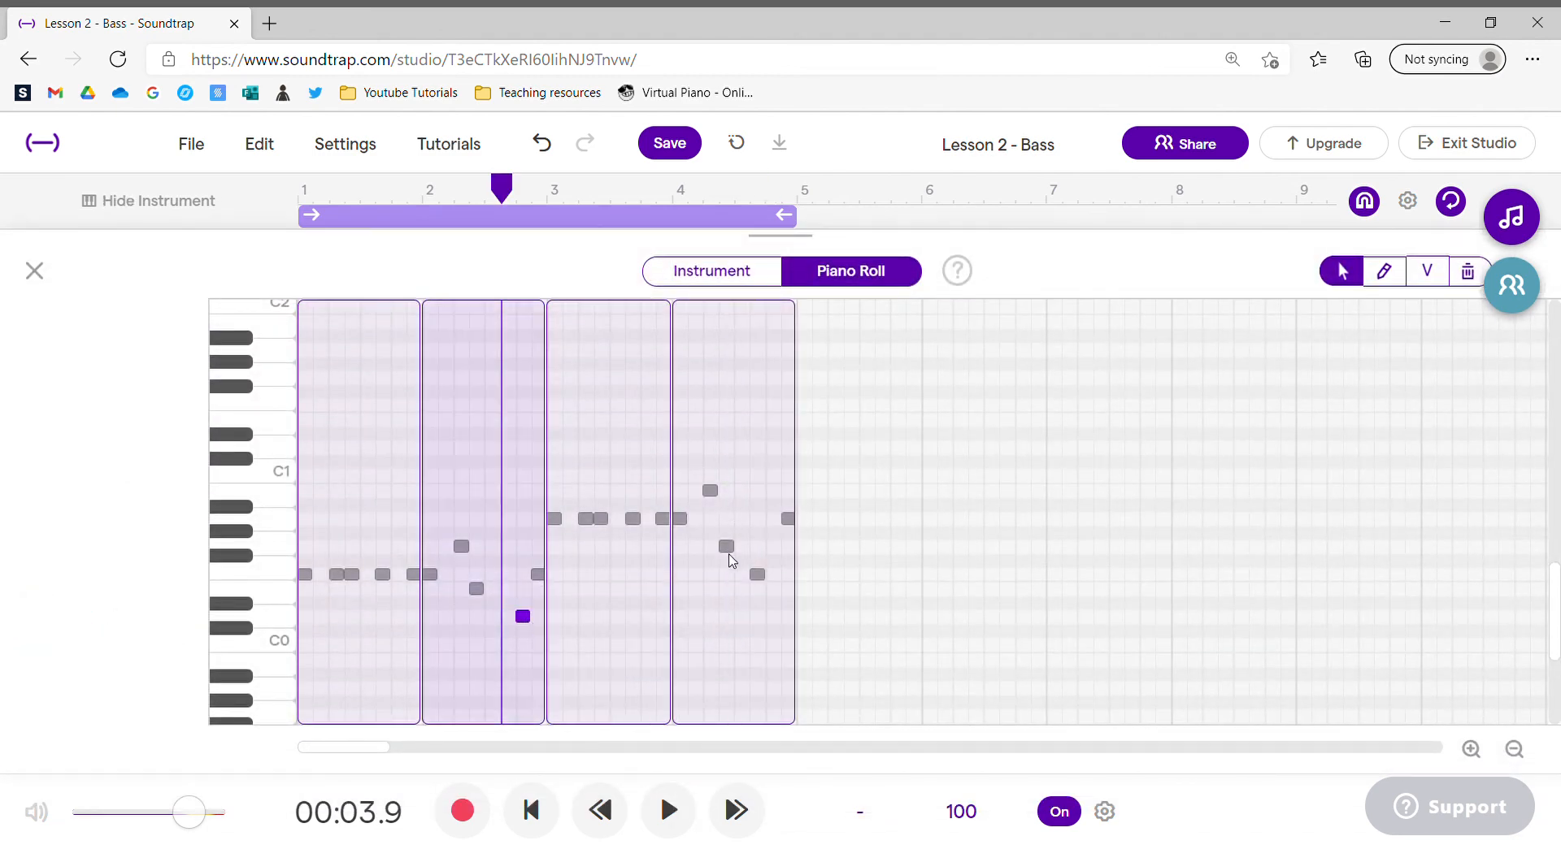
pyautogui.click(725, 548)
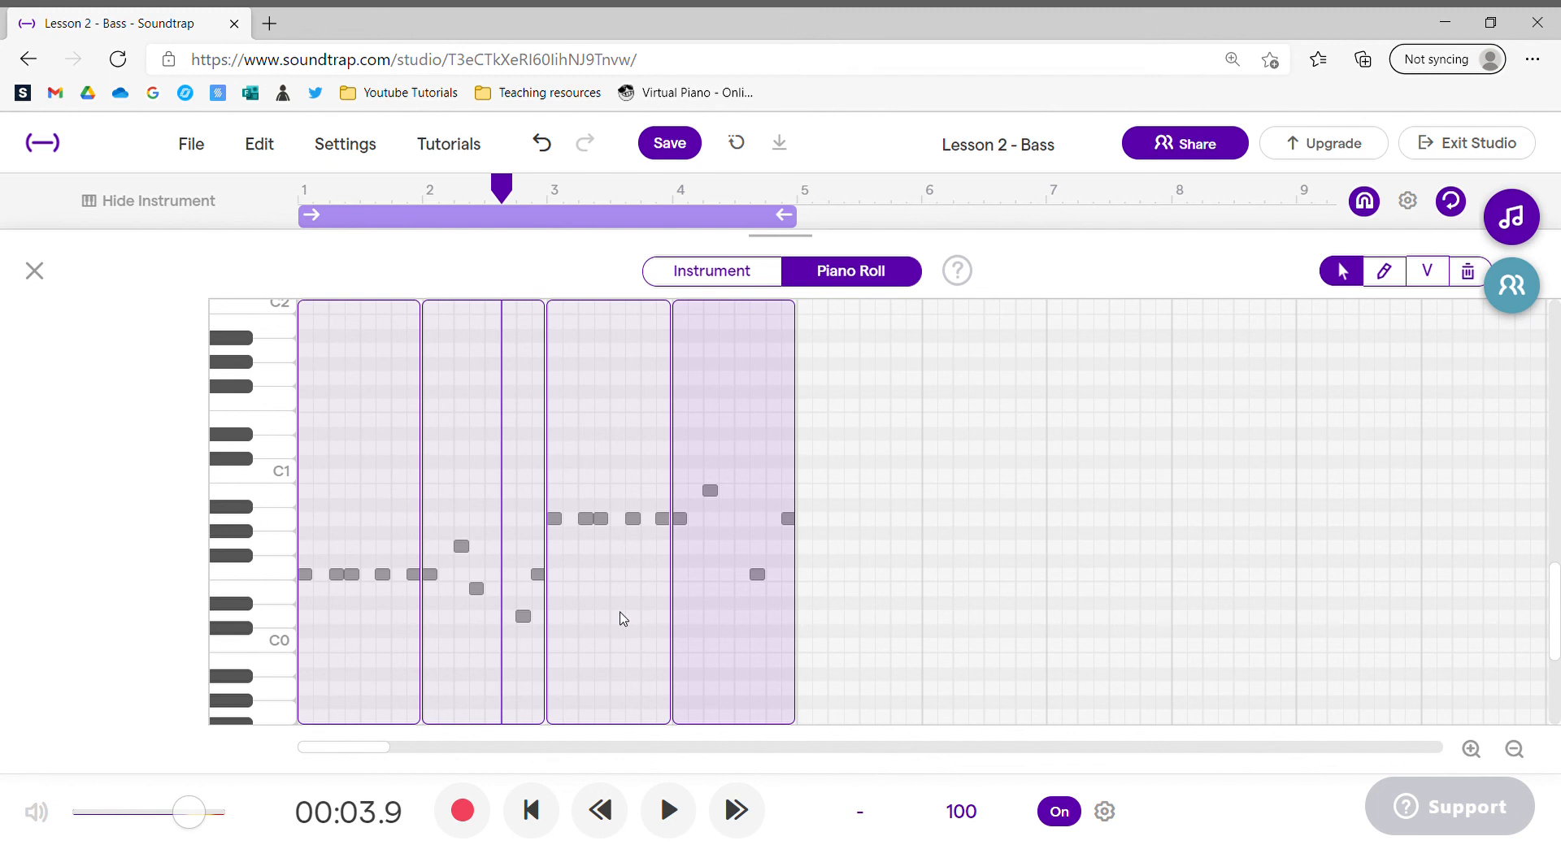
# - Start playback, close the piano roll, mute the Finished bassline track and unmute Attack Bass to hear the edited bassline
pyautogui.press('space')
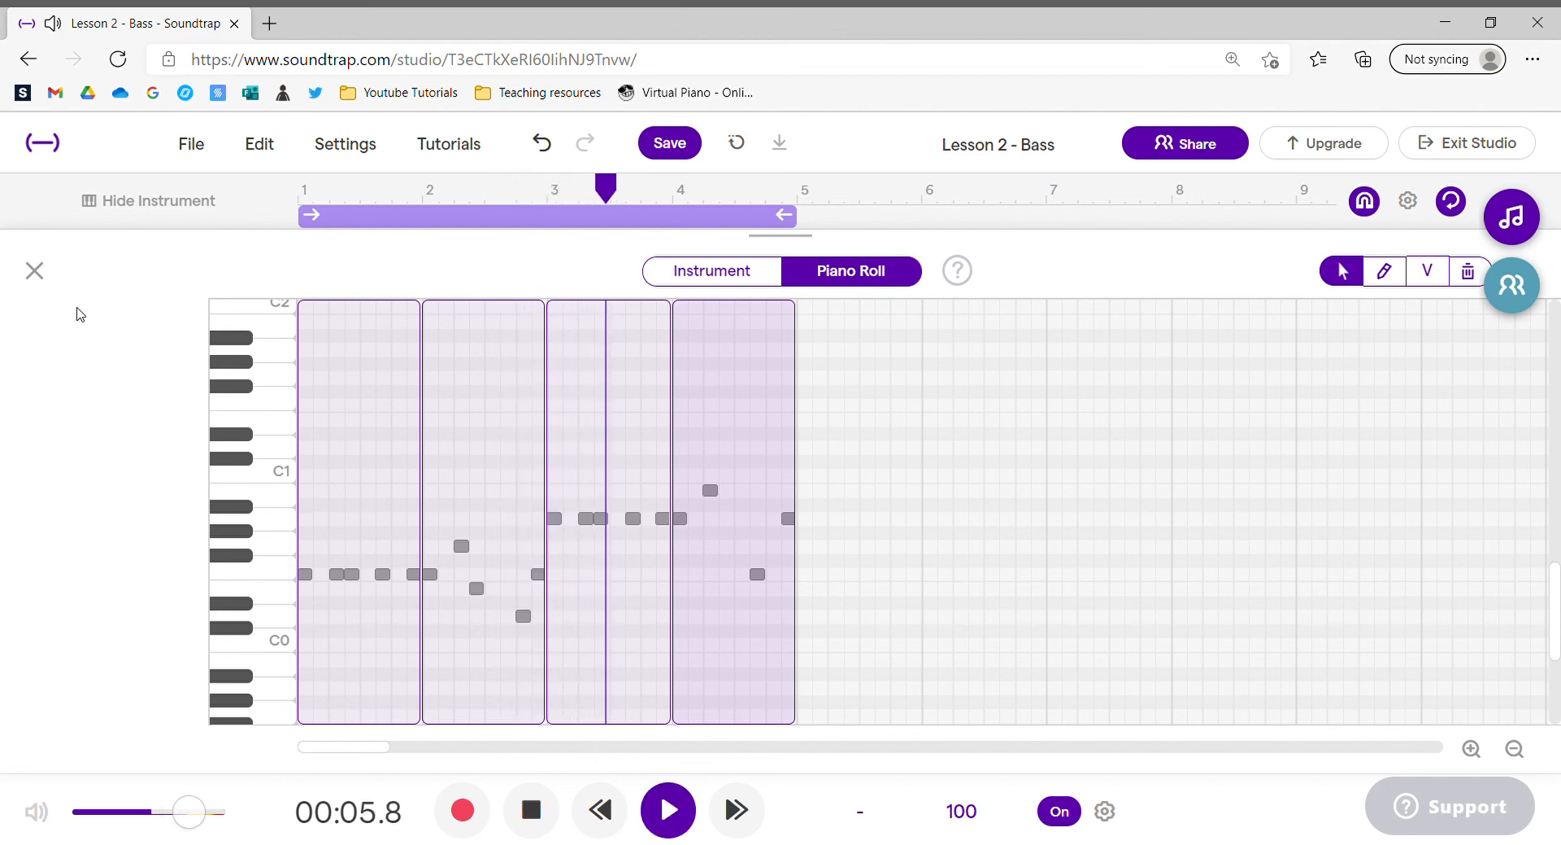
pyautogui.click(34, 271)
pyautogui.click(213, 553)
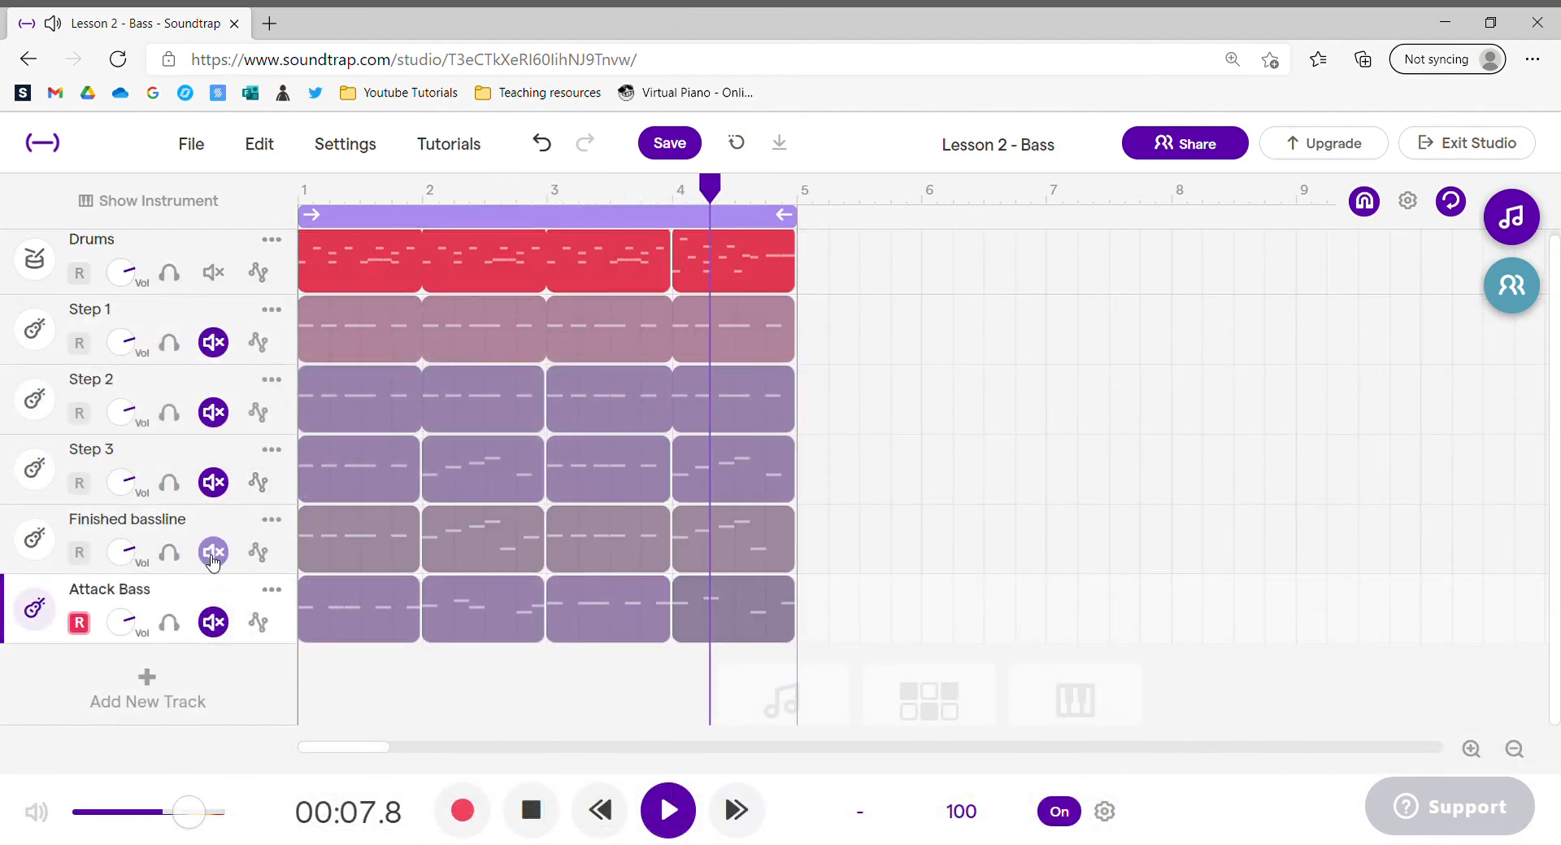
pyautogui.click(215, 623)
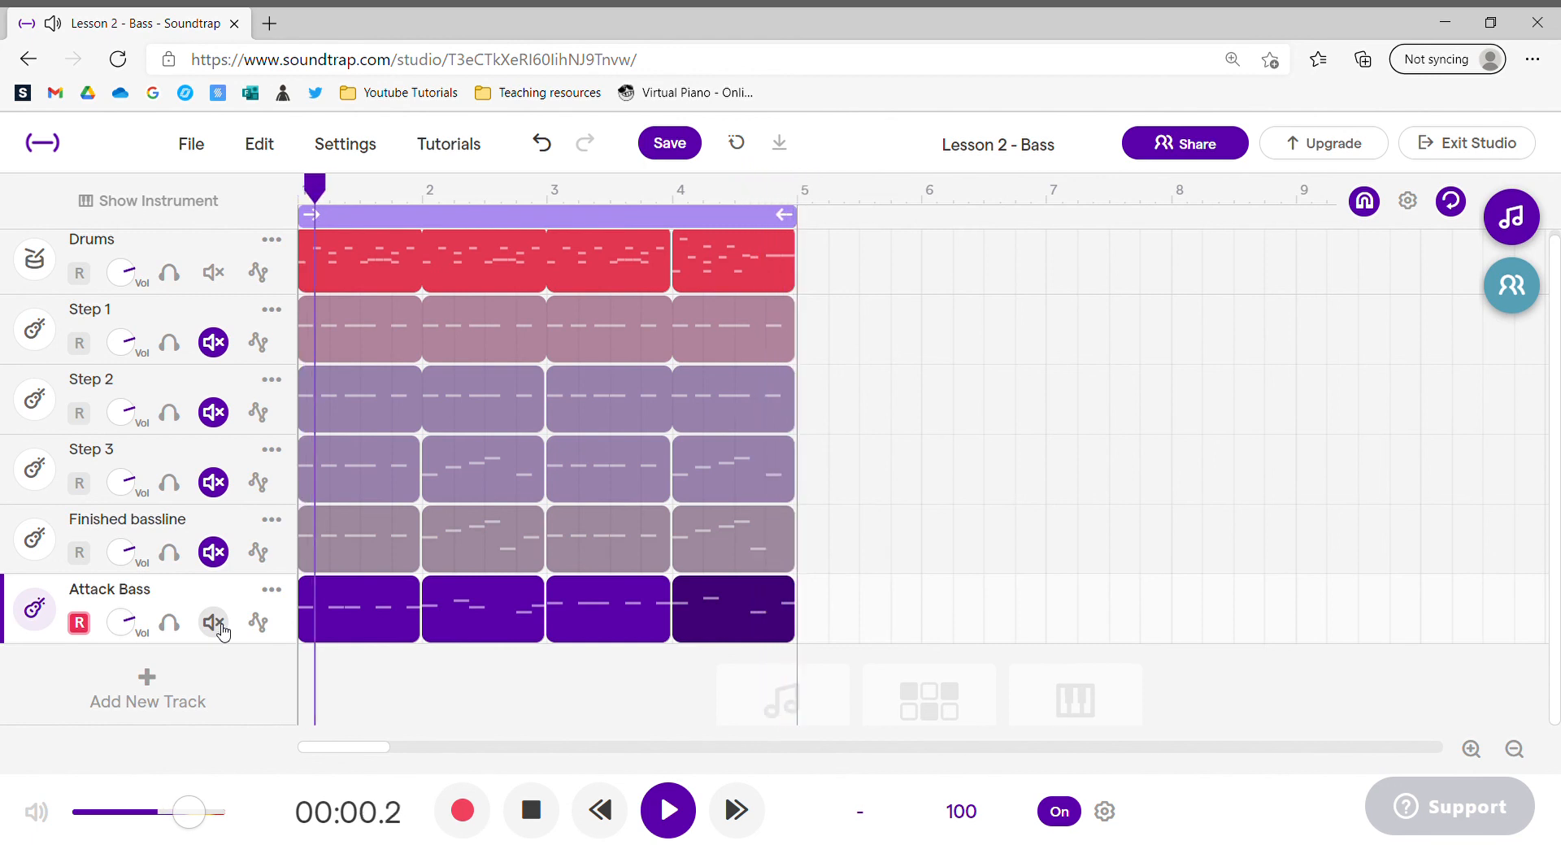
# - Turn the Attack Bass track's volume up to its maximum and stop playback
pyautogui.moveTo(134, 626); pyautogui.dragTo(131, 526)
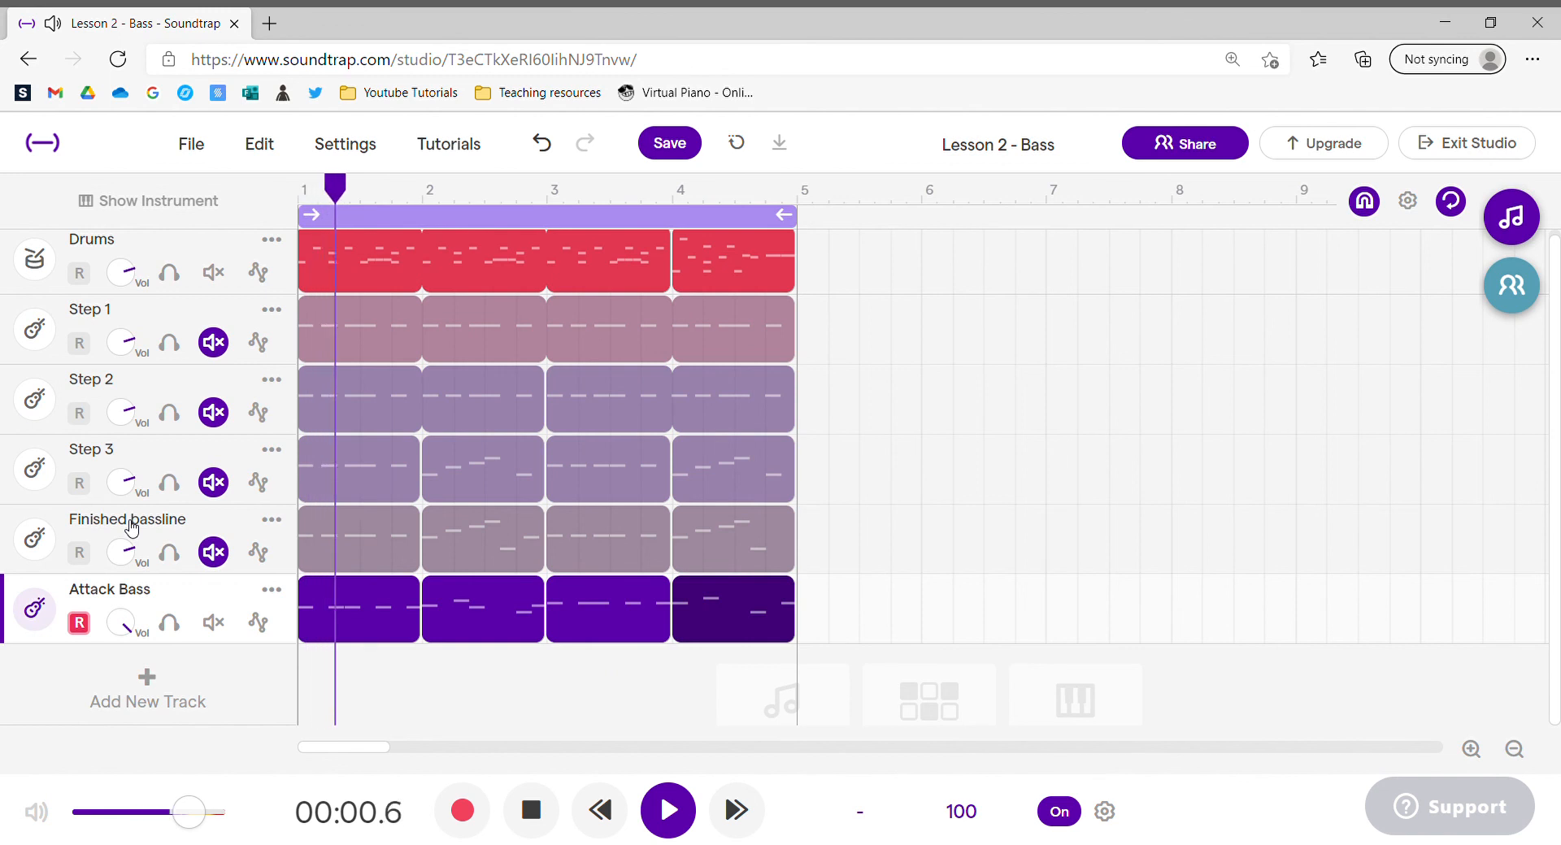
pyautogui.press('space')
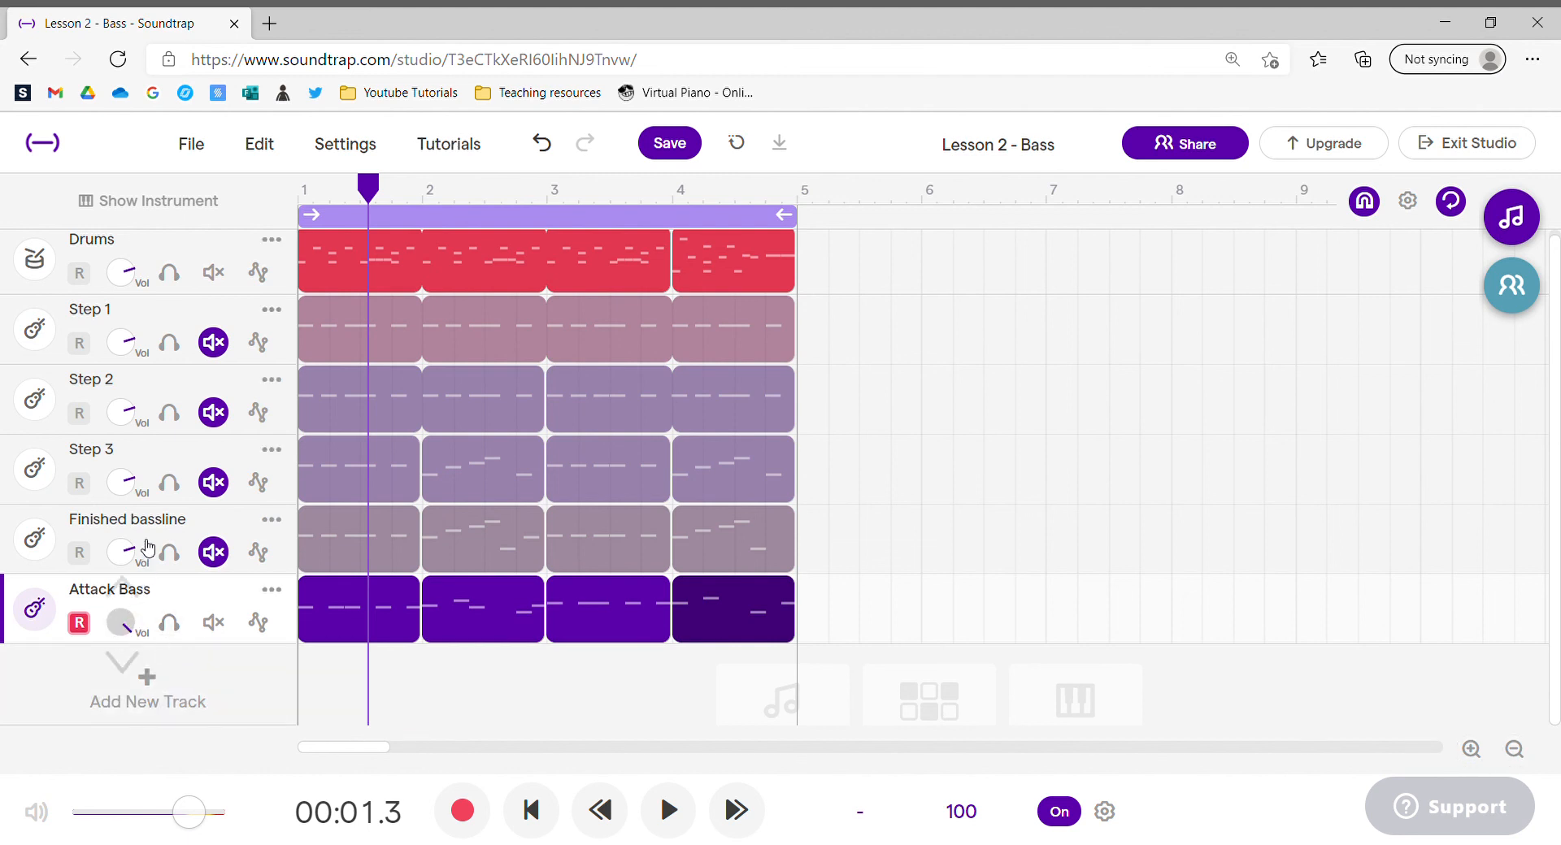
pyautogui.moveTo(147, 546); pyautogui.dragTo(109, 639)
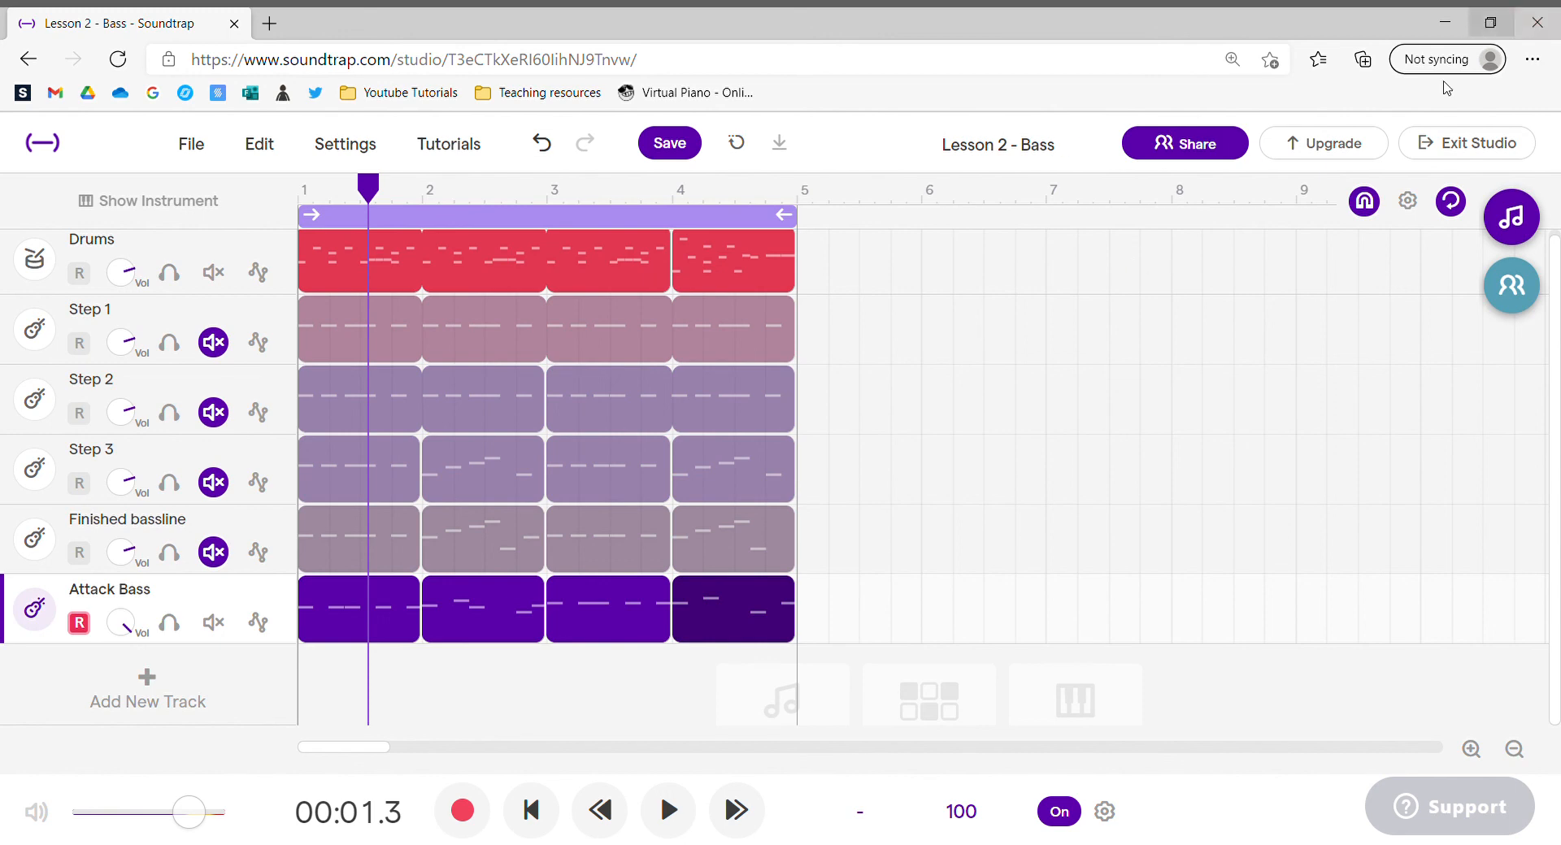